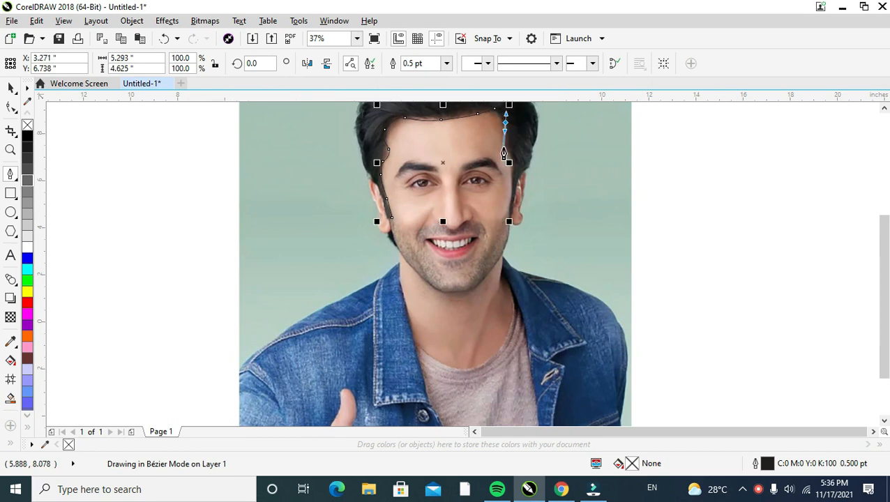
Step: Continue the Pen tool hair outline down the face-side edge of the photo's right sideburn and around its lower tip
{"action": "left_click", "coordinate": [505, 146]}
{"action": "scroll", "coordinate": [514, 162], "scroll_direction": "up", "scroll_amount": 2}
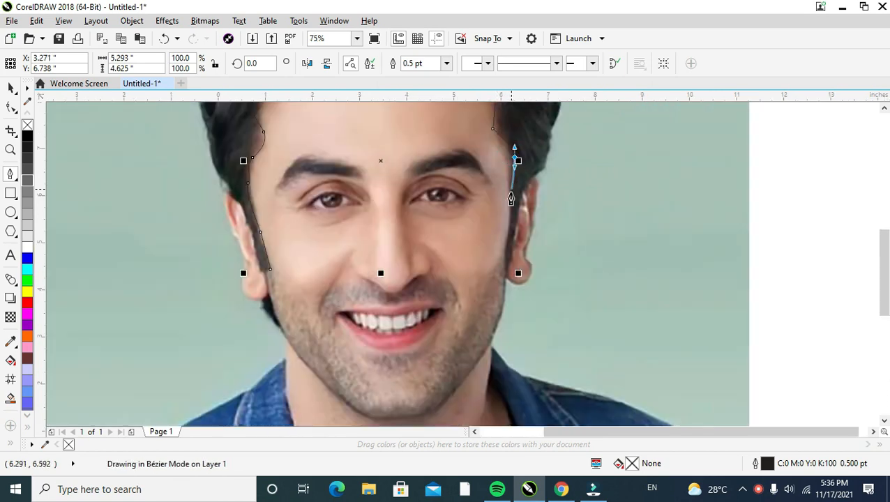
{"action": "left_click", "coordinate": [511, 201]}
{"action": "left_click", "coordinate": [505, 255]}
{"action": "left_click", "coordinate": [503, 272]}
{"action": "left_click", "coordinate": [511, 266]}
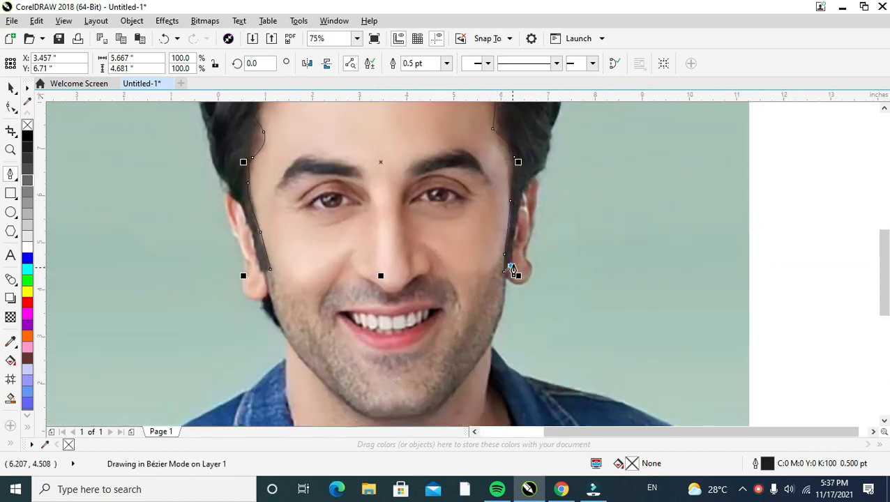
Step: Extend the hair outline up the outer edge of the right sideburn, past the ear and along the side of the hair
{"action": "left_click_drag", "start_coordinate": [529, 183], "coordinate": [538, 177]}
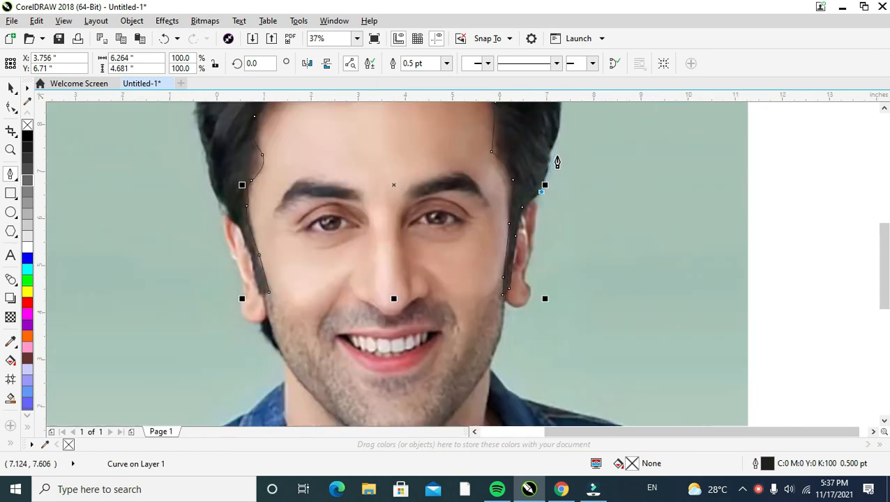
{"action": "left_click", "coordinate": [551, 155]}
{"action": "scroll", "coordinate": [554, 145], "scroll_direction": "down", "scroll_amount": 2}
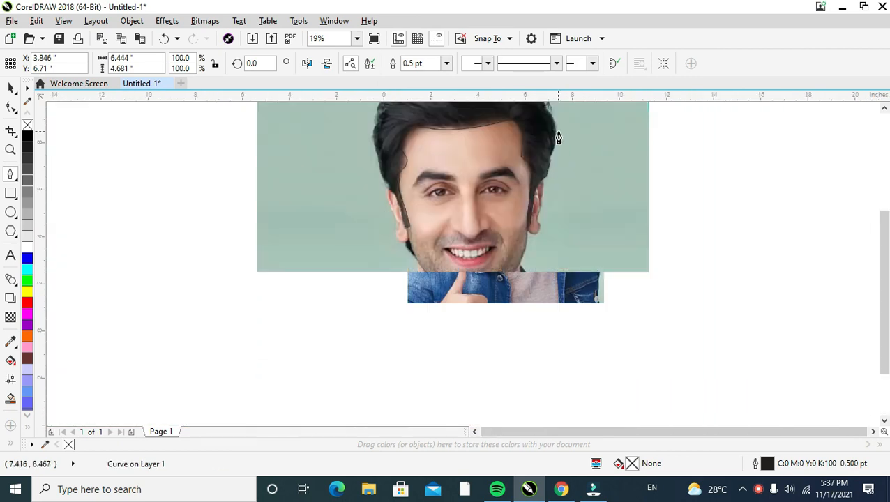
{"action": "scroll", "coordinate": [558, 138], "scroll_direction": "up", "scroll_amount": 2}
{"action": "left_click", "coordinate": [549, 117]}
{"action": "scroll", "coordinate": [550, 117], "scroll_direction": "down", "scroll_amount": 2}
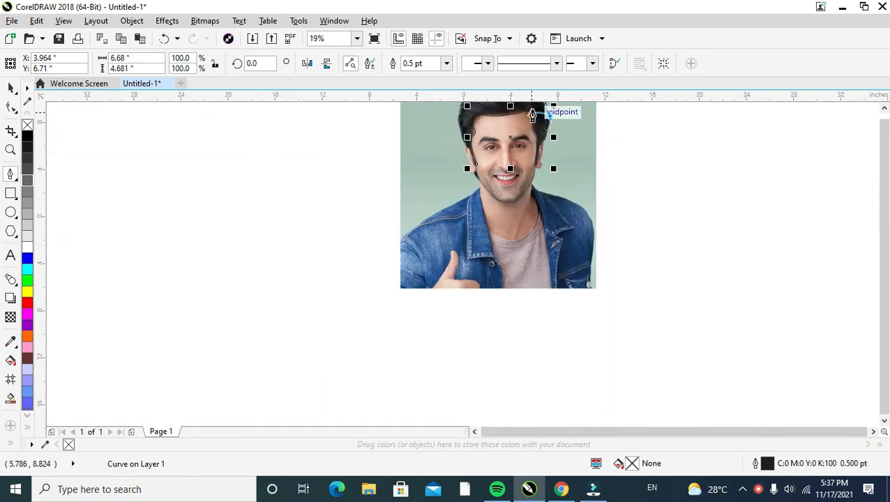
Step: Trace the hair outline around the upper-right contour of the hair to where it meets the photo's upper edge
{"action": "scroll", "coordinate": [532, 114], "scroll_direction": "up", "scroll_amount": 2}
{"action": "scroll", "coordinate": [541, 77], "scroll_direction": "down", "scroll_amount": 2}
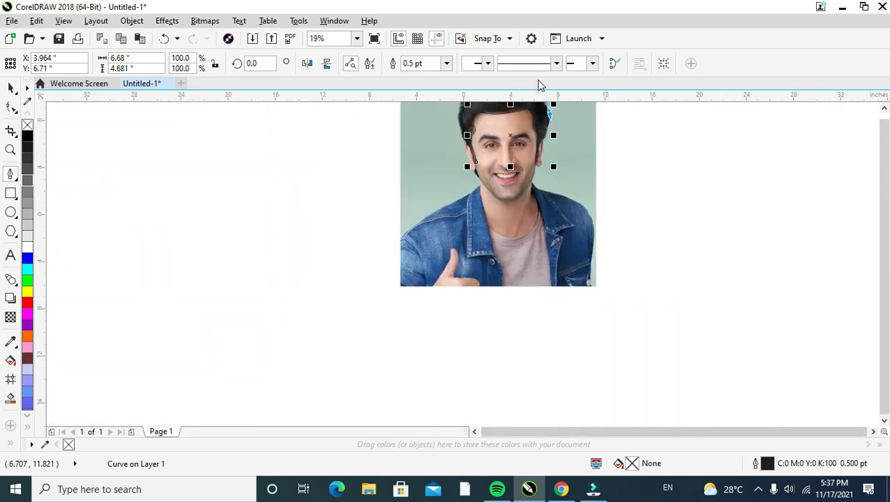
{"action": "scroll", "coordinate": [522, 109], "scroll_direction": "down", "scroll_amount": 2}
{"action": "scroll", "coordinate": [521, 110], "scroll_direction": "up", "scroll_amount": 2}
{"action": "scroll", "coordinate": [520, 111], "scroll_direction": "down", "scroll_amount": 1}
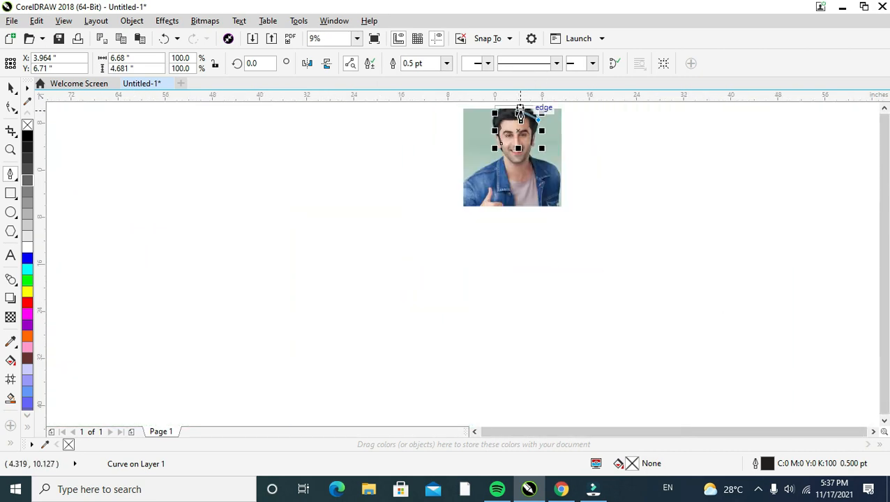
{"action": "scroll", "coordinate": [520, 109], "scroll_direction": "up", "scroll_amount": 4}
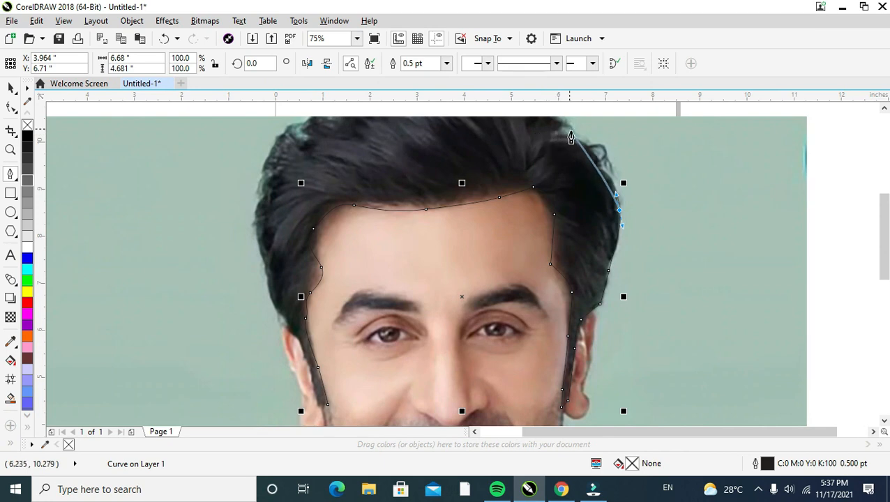
{"action": "left_click", "coordinate": [570, 136]}
{"action": "key", "text": "ctrl+z"}
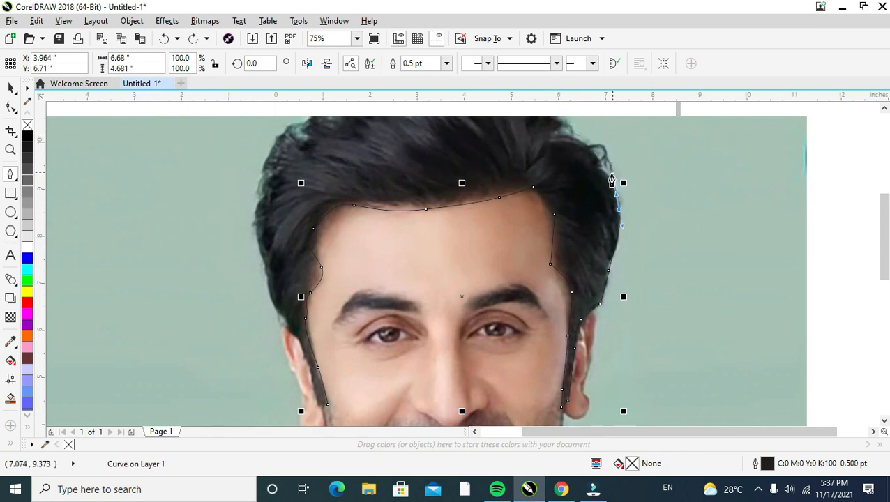
{"action": "left_click_drag", "start_coordinate": [606, 175], "coordinate": [598, 166]}
{"action": "left_click", "coordinate": [598, 145]}
{"action": "left_click", "coordinate": [560, 134]}
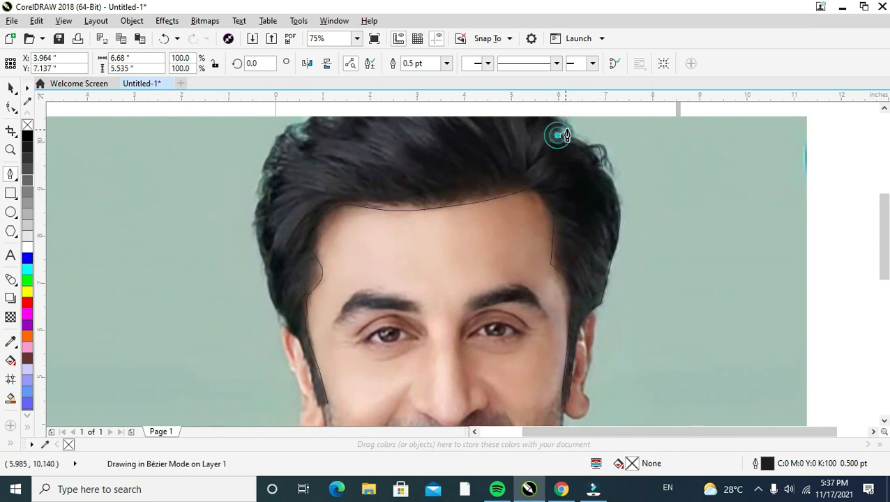
{"action": "left_click", "coordinate": [564, 124]}
Step: Carry the hair outline in a loose arc above the photo's upper edge and back down to the upper-left hair contour
{"action": "scroll", "coordinate": [486, 112], "scroll_direction": "down", "scroll_amount": 2}
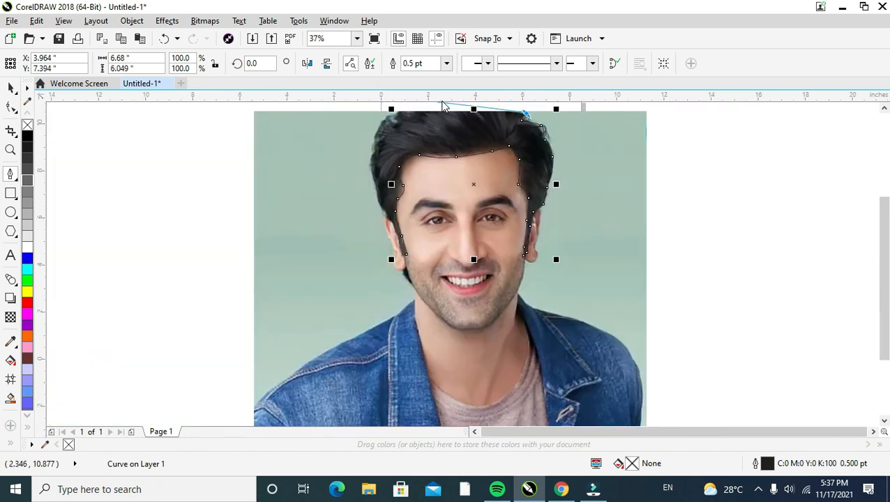
{"action": "scroll", "coordinate": [498, 102], "scroll_direction": "down", "scroll_amount": 1}
{"action": "scroll", "coordinate": [495, 109], "scroll_direction": "up", "scroll_amount": 3}
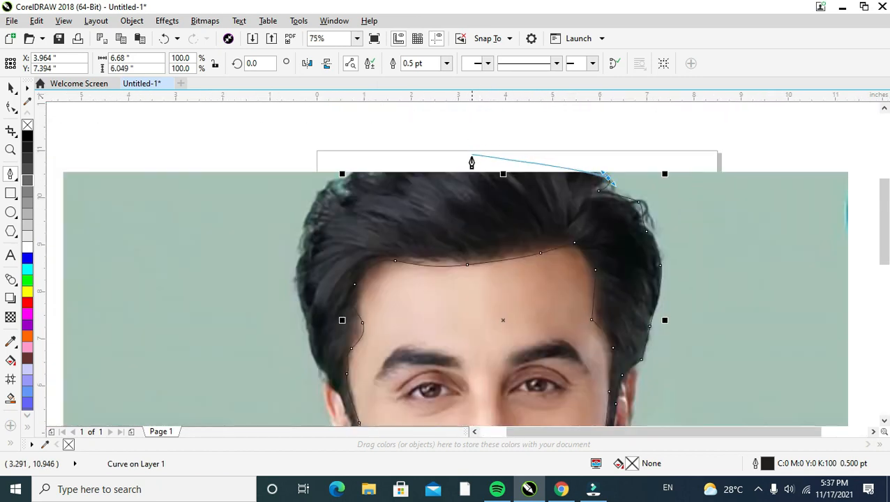
{"action": "left_click_drag", "start_coordinate": [471, 157], "coordinate": [306, 203]}
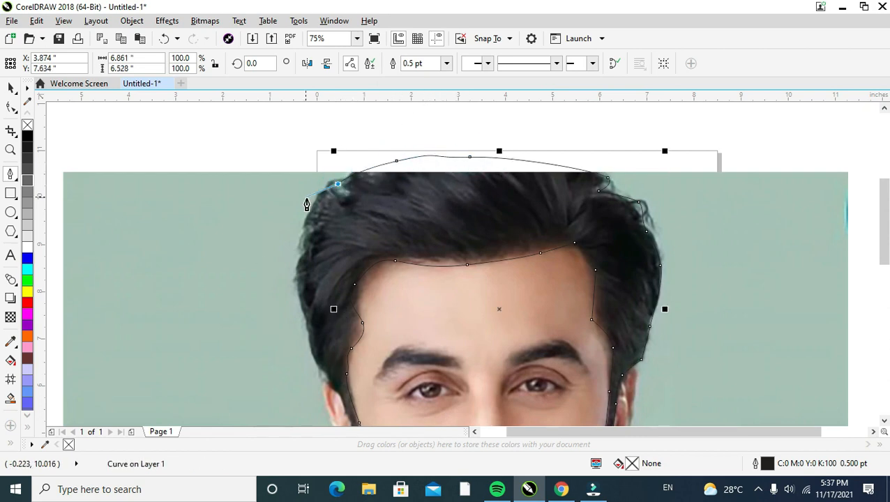
Step: Trace the hair outline down the outer left contour of the hair and past the top of the left ear
{"action": "left_click", "coordinate": [311, 210]}
{"action": "left_click_drag", "start_coordinate": [300, 247], "coordinate": [304, 259]}
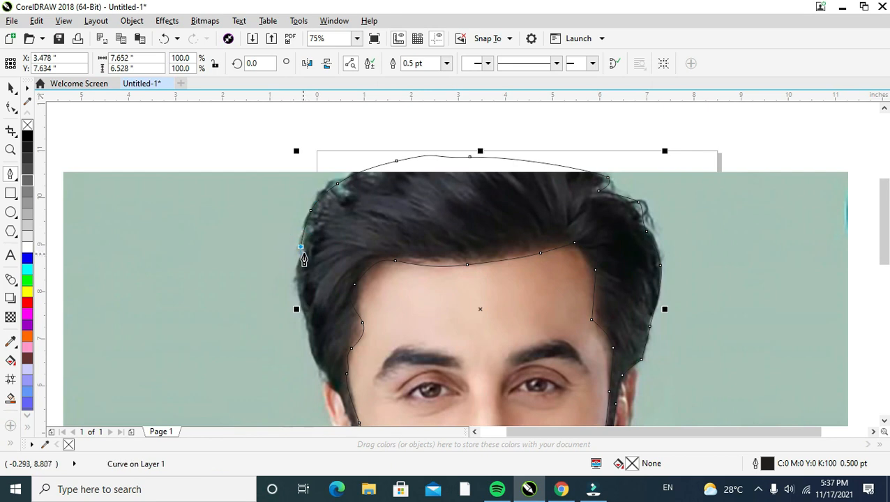
{"action": "left_click", "coordinate": [297, 267]}
{"action": "left_click", "coordinate": [303, 314]}
{"action": "scroll", "coordinate": [312, 353], "scroll_direction": "down", "scroll_amount": 1}
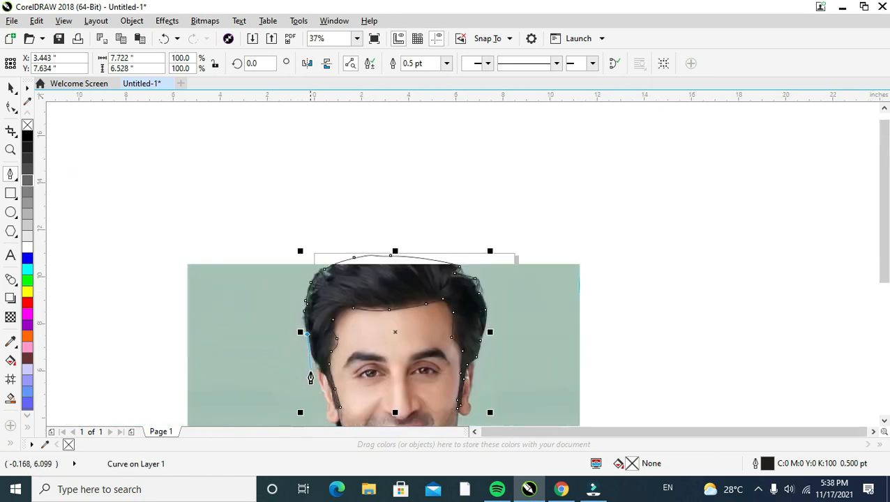
{"action": "scroll", "coordinate": [311, 372], "scroll_direction": "up", "scroll_amount": 2}
{"action": "left_click_drag", "start_coordinate": [311, 273], "coordinate": [321, 322]}
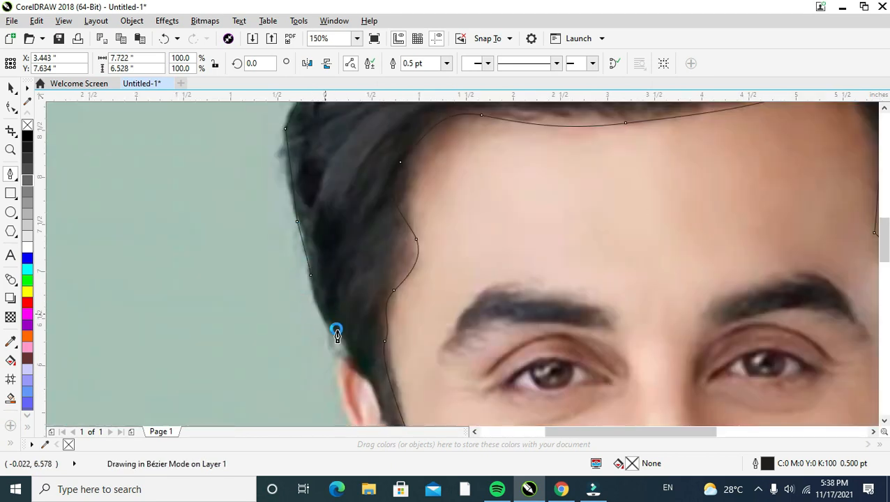
{"action": "left_click", "coordinate": [349, 359]}
{"action": "left_click_drag", "start_coordinate": [370, 379], "coordinate": [377, 389]}
Step: Trace the outer edge and lower tip of the left sideburn and close the hair outline at its starting node
{"action": "scroll", "coordinate": [374, 412], "scroll_direction": "down", "scroll_amount": 2}
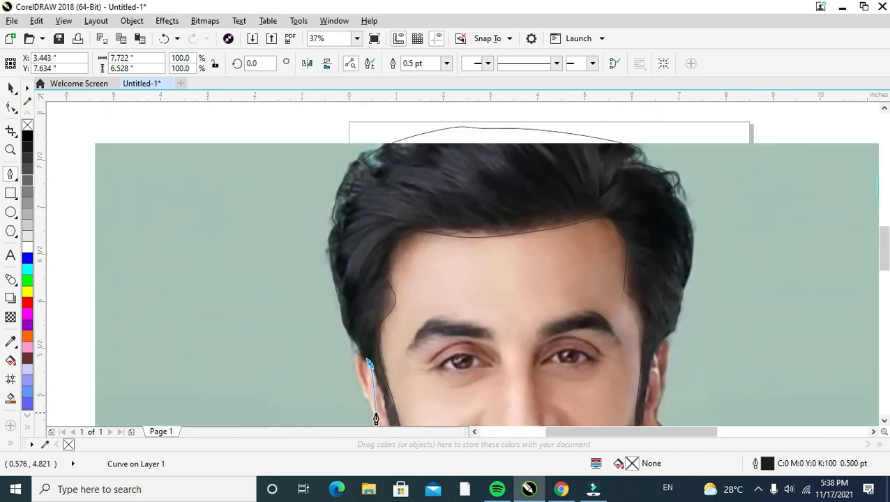
{"action": "scroll", "coordinate": [375, 419], "scroll_direction": "up", "scroll_amount": 2}
{"action": "scroll", "coordinate": [390, 389], "scroll_direction": "down", "scroll_amount": 1}
{"action": "scroll", "coordinate": [390, 391], "scroll_direction": "up", "scroll_amount": 2}
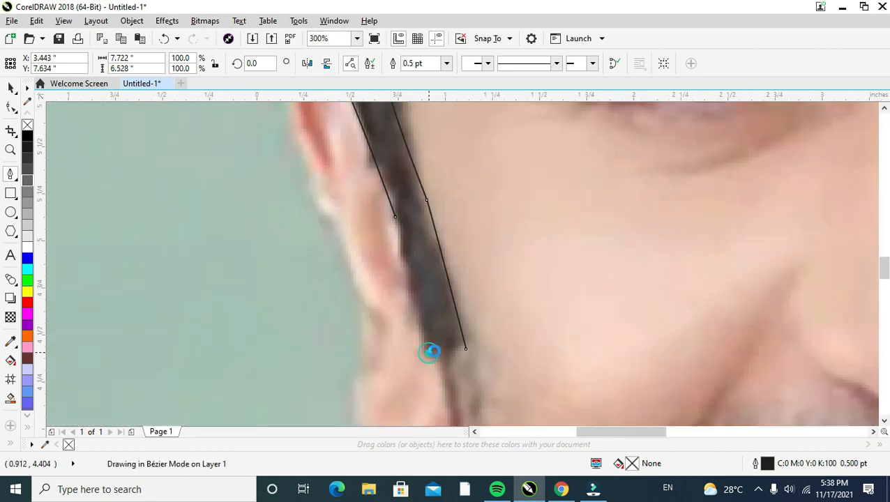
{"action": "left_click", "coordinate": [429, 353]}
{"action": "left_click", "coordinate": [465, 349]}
Step: Delete the middle node of the arc above the hair and nudge the upper-left contour node slightly outward with the Shape tool
{"action": "scroll", "coordinate": [472, 356], "scroll_direction": "down", "scroll_amount": 3}
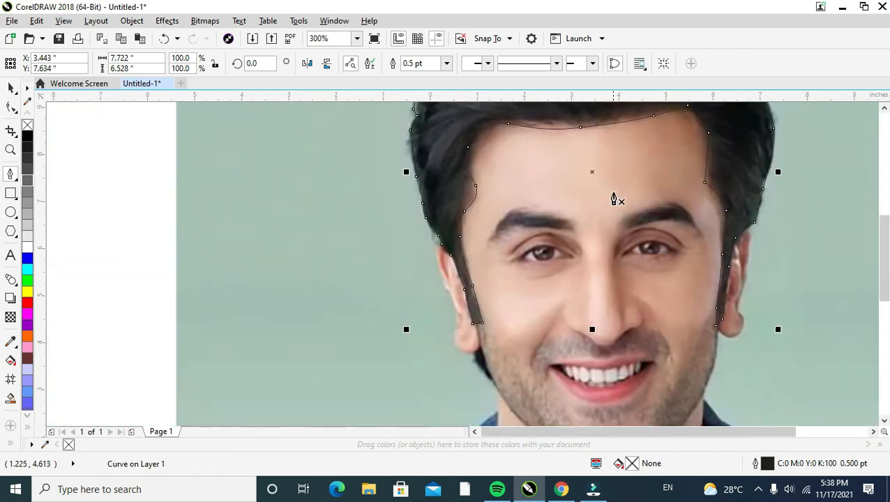
{"action": "scroll", "coordinate": [616, 199], "scroll_direction": "down", "scroll_amount": 1}
{"action": "scroll", "coordinate": [878, 119], "scroll_direction": "up", "scroll_amount": 2}
{"action": "scroll", "coordinate": [147, 152], "scroll_direction": "up", "scroll_amount": 1}
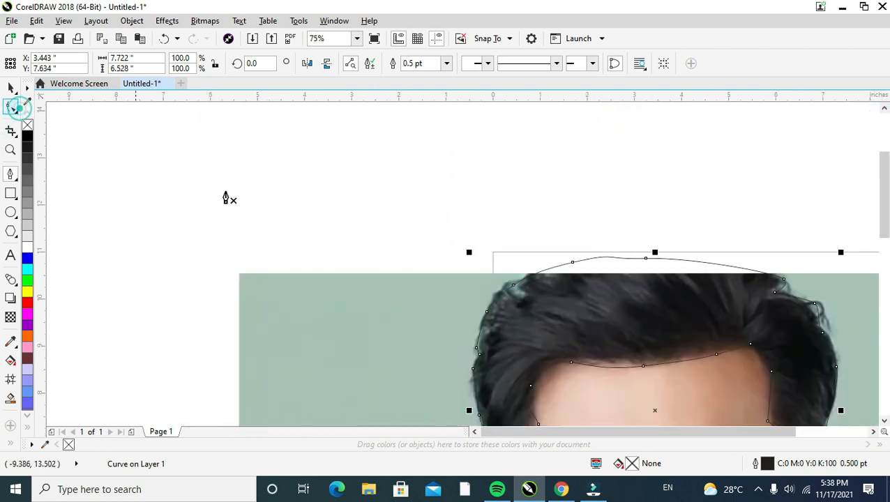
{"action": "left_click", "coordinate": [646, 259]}
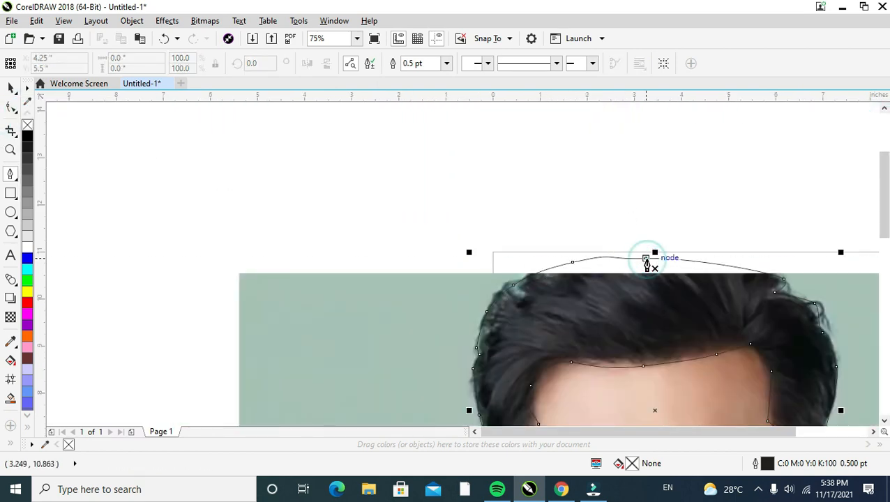
{"action": "key", "text": "Escape"}
{"action": "left_click", "coordinate": [606, 260]}
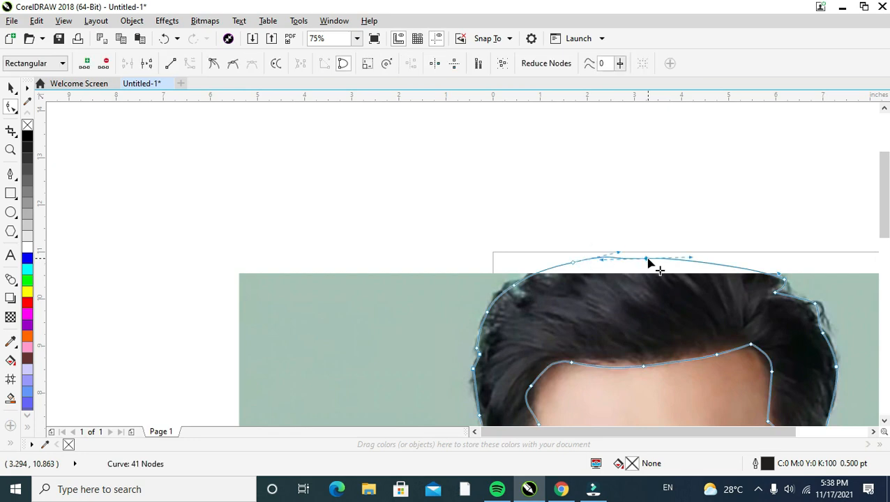
{"action": "left_click", "coordinate": [520, 287]}
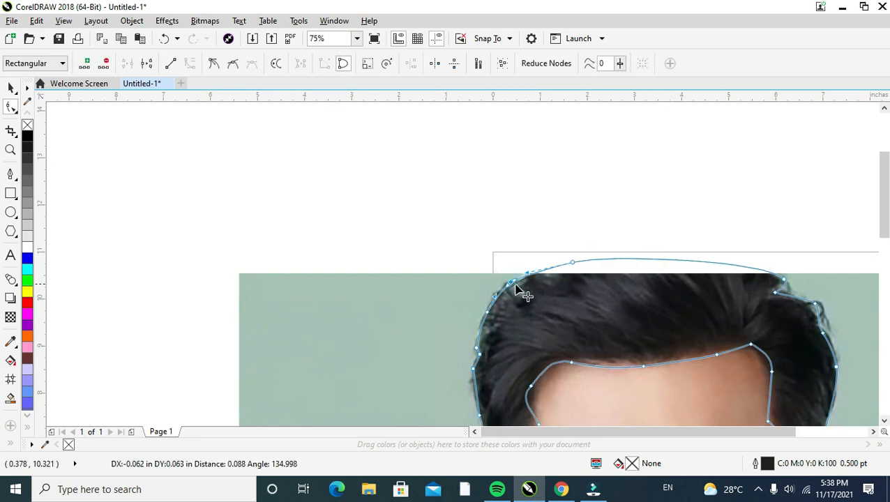
Step: Start a Pen tool outline at the left eyebrow's outer tail and trace along its upper edge to the inner end
{"action": "scroll", "coordinate": [551, 286], "scroll_direction": "down", "scroll_amount": 1}
{"action": "scroll", "coordinate": [593, 276], "scroll_direction": "up", "scroll_amount": 1}
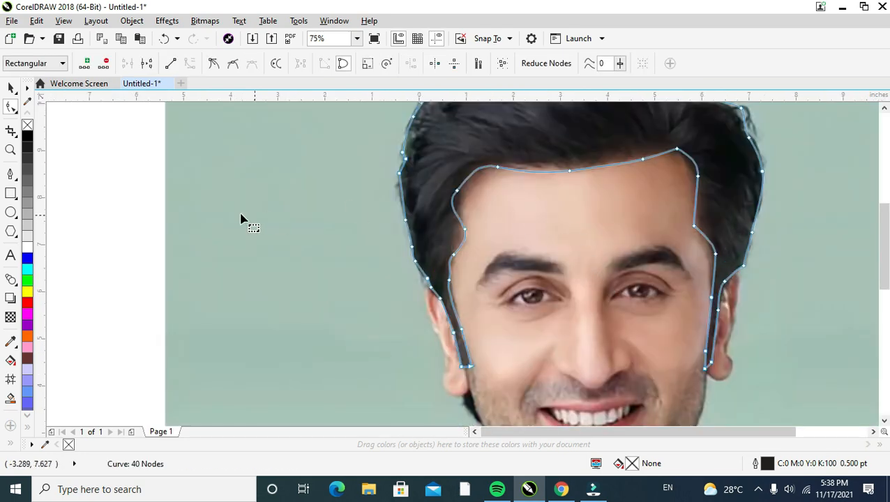
{"action": "left_click", "coordinate": [9, 176]}
{"action": "scroll", "coordinate": [487, 264], "scroll_direction": "up", "scroll_amount": 1}
{"action": "left_click", "coordinate": [465, 299]}
{"action": "left_click", "coordinate": [484, 260]}
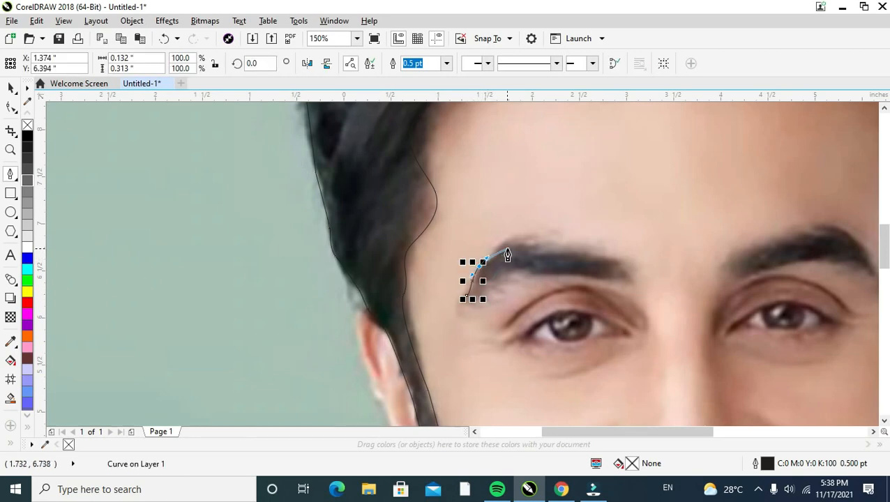
{"action": "left_click_drag", "start_coordinate": [509, 246], "coordinate": [531, 242]}
{"action": "left_click", "coordinate": [558, 245]}
{"action": "left_click_drag", "start_coordinate": [617, 258], "coordinate": [622, 259]}
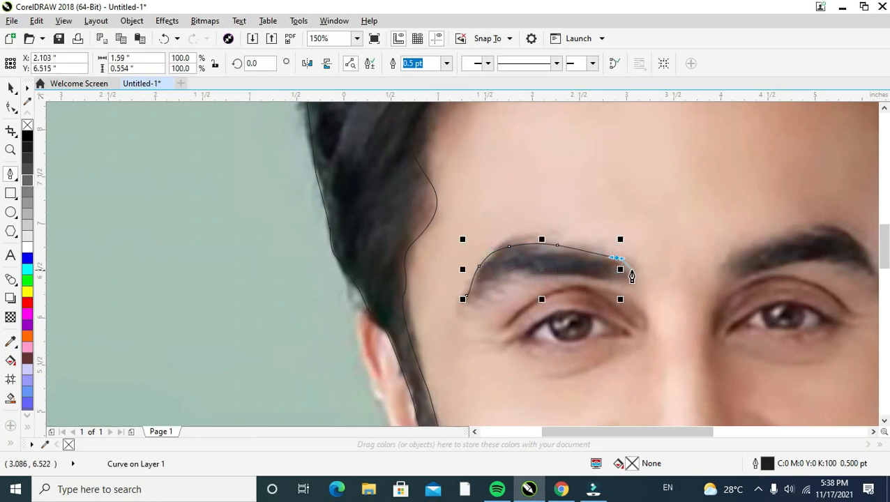
Step: Round the left eyebrow's inner end, trace back along its lower edge and close the outline at the tail
{"action": "left_click", "coordinate": [631, 270]}
{"action": "left_click", "coordinate": [611, 280]}
{"action": "mouse_move", "coordinate": [552, 275]}
{"action": "left_mouse_down"}
{"action": "mouse_move", "coordinate": [541, 270]}
{"action": "mouse_move", "coordinate": [493, 303]}
{"action": "left_mouse_up"}
{"action": "left_click", "coordinate": [468, 302]}
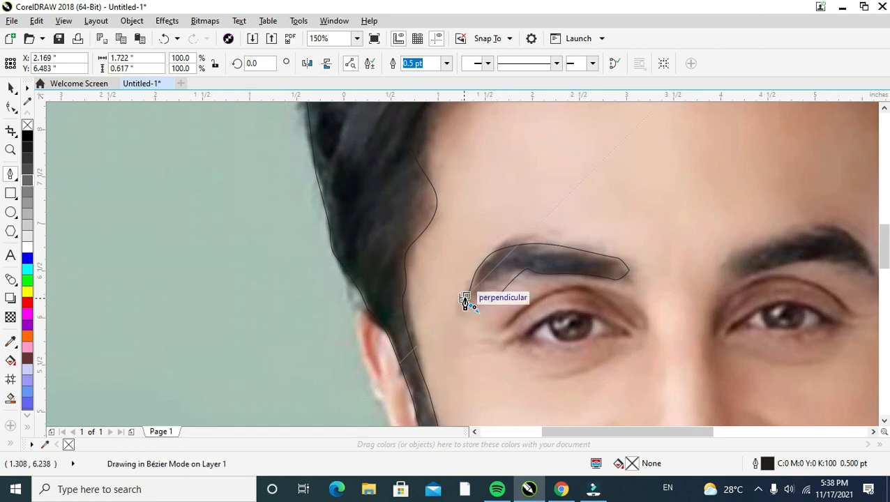
Step: Reposition the bend node on the left eyebrow's lower edge and delete the two nodes on either side of it
{"action": "scroll", "coordinate": [477, 302], "scroll_direction": "up", "scroll_amount": 2}
{"action": "key", "text": "F10"}
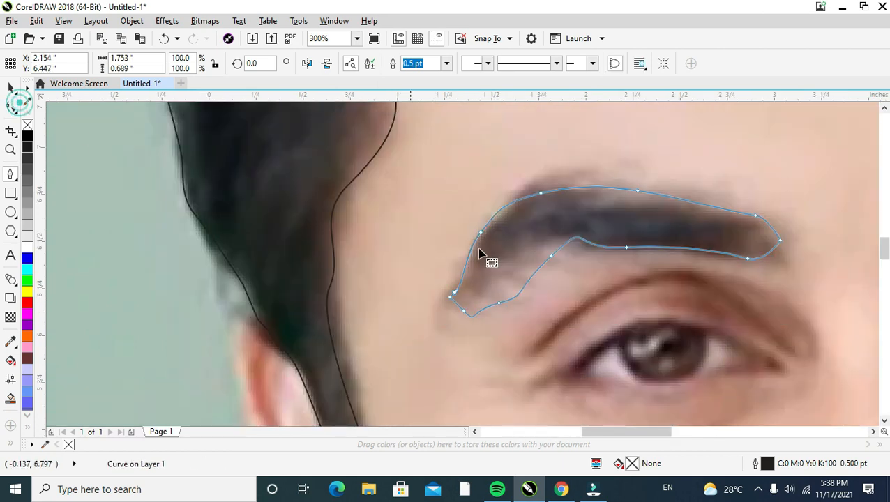
{"action": "left_click_drag", "start_coordinate": [552, 258], "coordinate": [540, 244]}
{"action": "double_click", "coordinate": [627, 248]}
{"action": "double_click", "coordinate": [499, 303]}
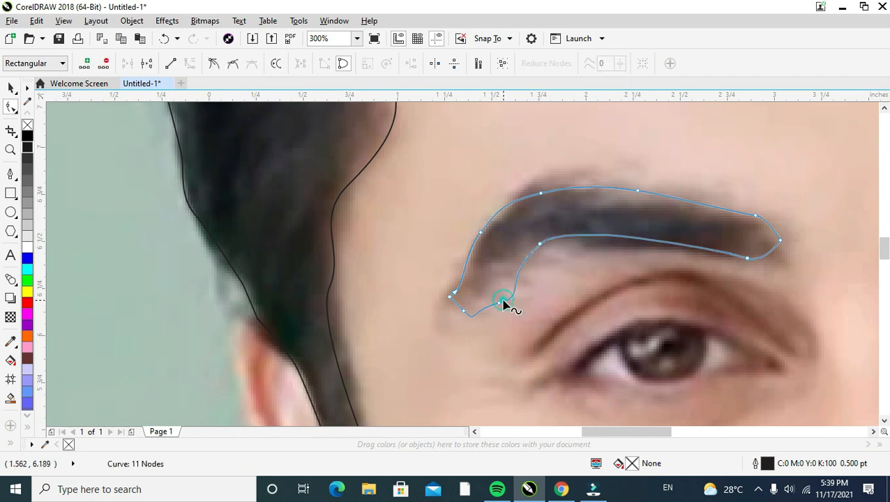
Step: Fine-tune the left eyebrow's upper-edge nodes and reshape the curve at its outer tail
{"action": "left_click", "coordinate": [755, 216]}
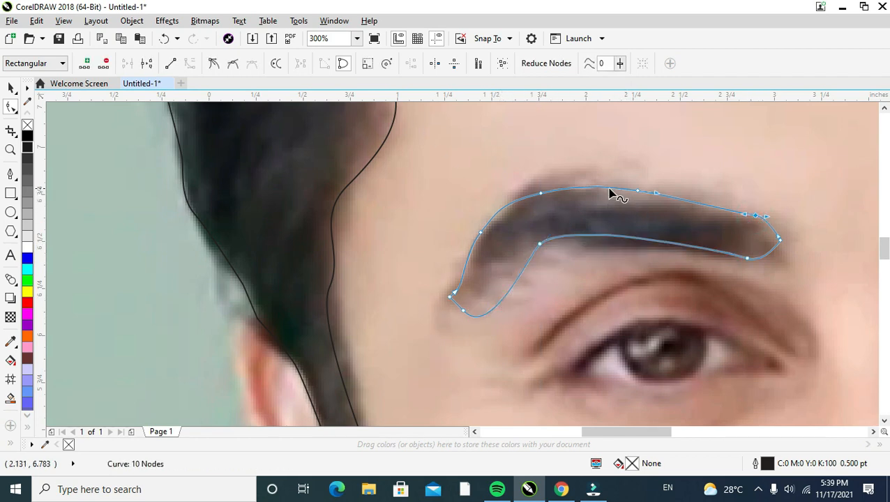
{"action": "left_click_drag", "start_coordinate": [543, 197], "coordinate": [546, 195]}
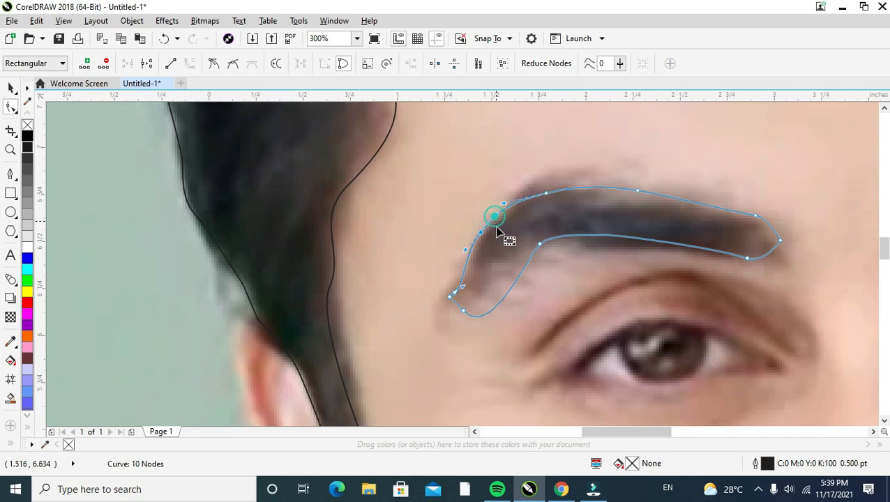
{"action": "left_click_drag", "start_coordinate": [490, 340], "coordinate": [500, 307]}
Step: Trace a closed Pen tool outline around the photo's right eyebrow, starting and ending at its inner end
{"action": "scroll", "coordinate": [544, 293], "scroll_direction": "down", "scroll_amount": 2}
{"action": "scroll", "coordinate": [699, 240], "scroll_direction": "up", "scroll_amount": 1}
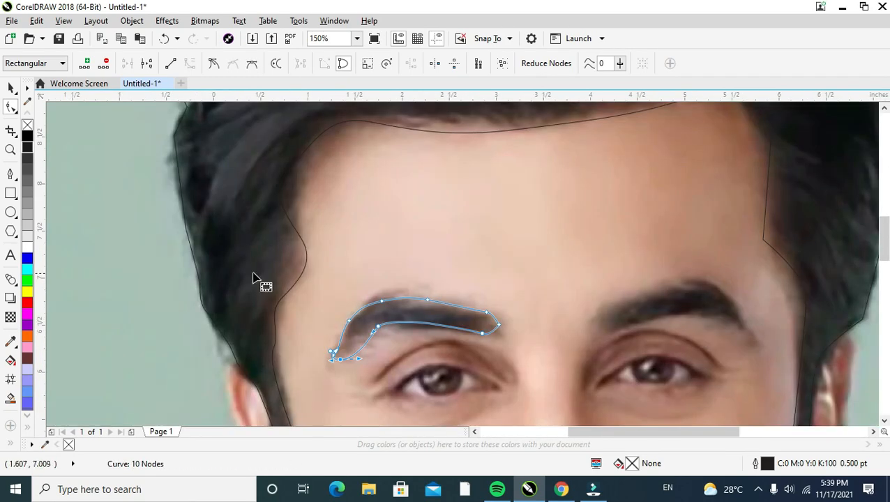
{"action": "left_click", "coordinate": [10, 174]}
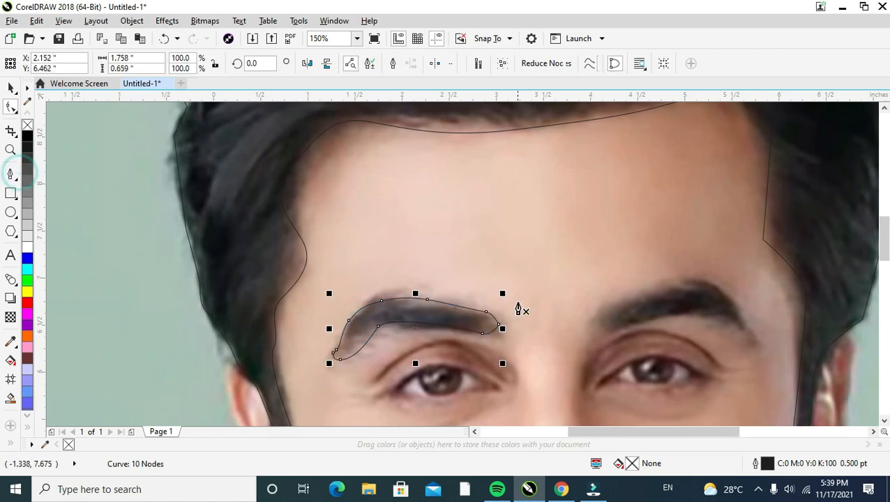
{"action": "left_click", "coordinate": [600, 319]}
{"action": "left_click_drag", "start_coordinate": [650, 295], "coordinate": [598, 313]}
{"action": "left_click", "coordinate": [747, 327]}
{"action": "scroll", "coordinate": [598, 325], "scroll_direction": "up", "scroll_amount": 1}
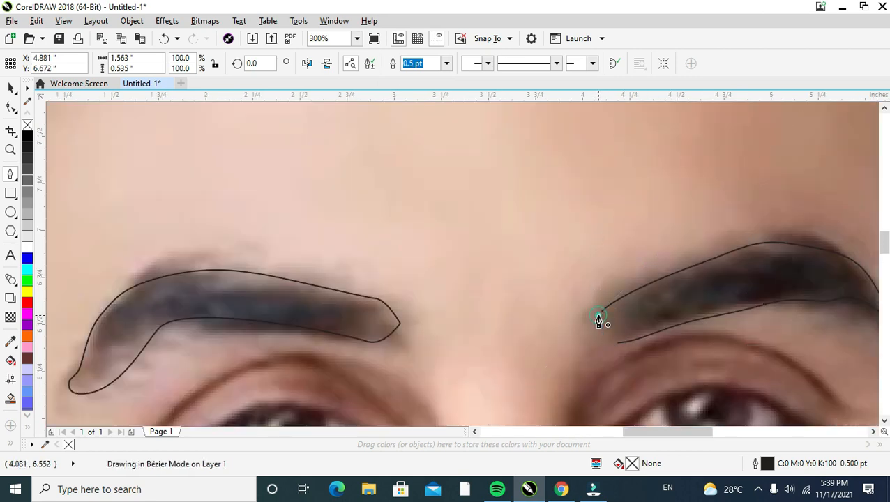
{"action": "scroll", "coordinate": [639, 311], "scroll_direction": "down", "scroll_amount": 1}
{"action": "scroll", "coordinate": [625, 324], "scroll_direction": "down", "scroll_amount": 1}
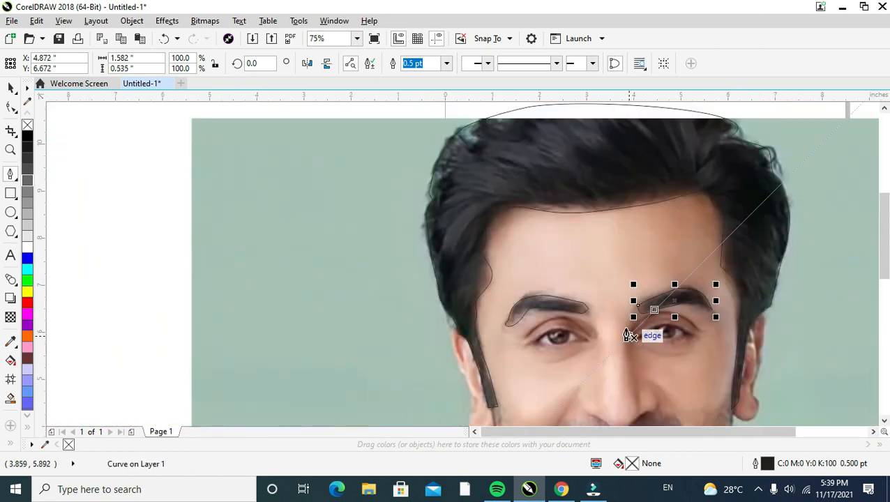
Step: Trace a Pen tool outline about 1.5 in wide around the left upper eyelid, starting at its inner corner
{"action": "scroll", "coordinate": [562, 348], "scroll_direction": "up", "scroll_amount": 1}
{"action": "left_click", "coordinate": [569, 337]}
{"action": "left_click_drag", "start_coordinate": [520, 309], "coordinate": [527, 337]}
{"action": "left_click_drag", "start_coordinate": [545, 342], "coordinate": [556, 348]}
{"action": "left_click", "coordinate": [566, 351]}
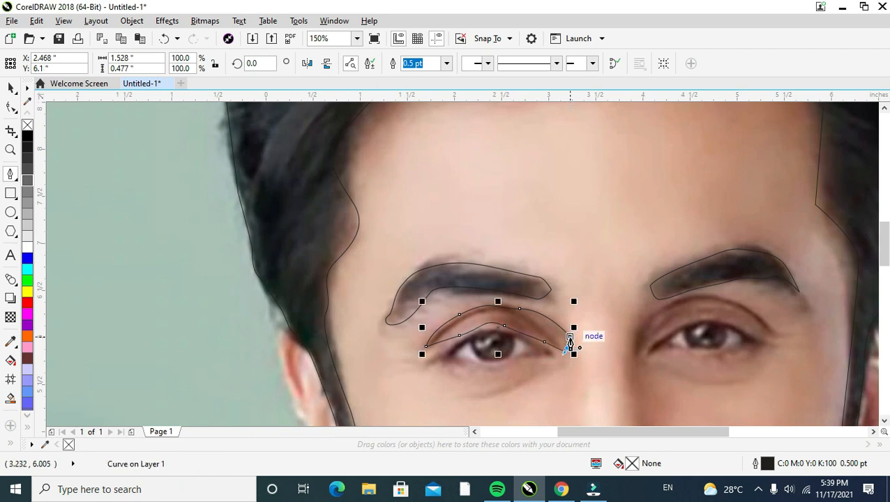
Step: Reshape the left eyelid outline's lower edge by deleting its uneven nodes and adding one at the middle of the arch above the iris
{"action": "scroll", "coordinate": [501, 354], "scroll_direction": "up", "scroll_amount": 1}
{"action": "left_click", "coordinate": [11, 108]}
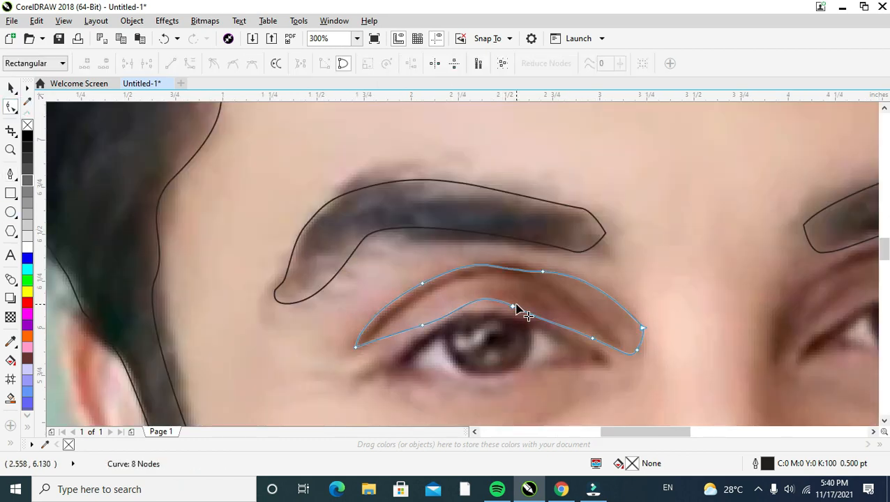
{"action": "left_click", "coordinate": [514, 304]}
{"action": "double_click", "coordinate": [592, 339]}
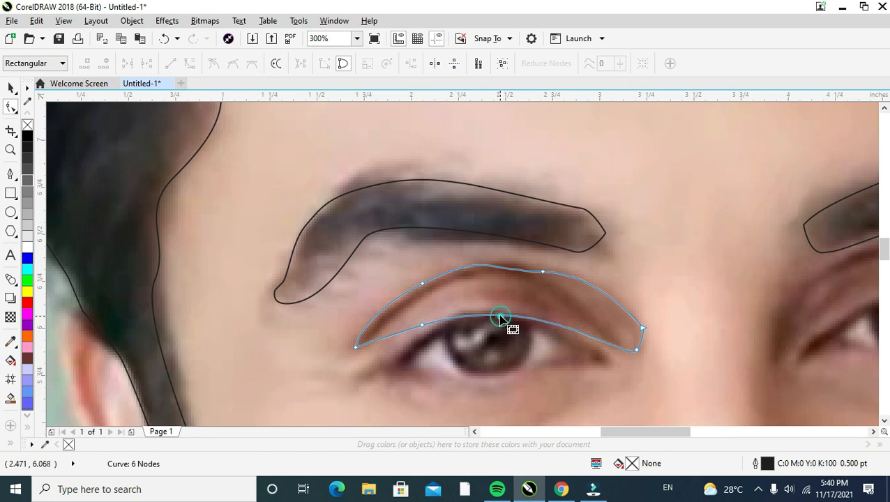
{"action": "left_click", "coordinate": [498, 318]}
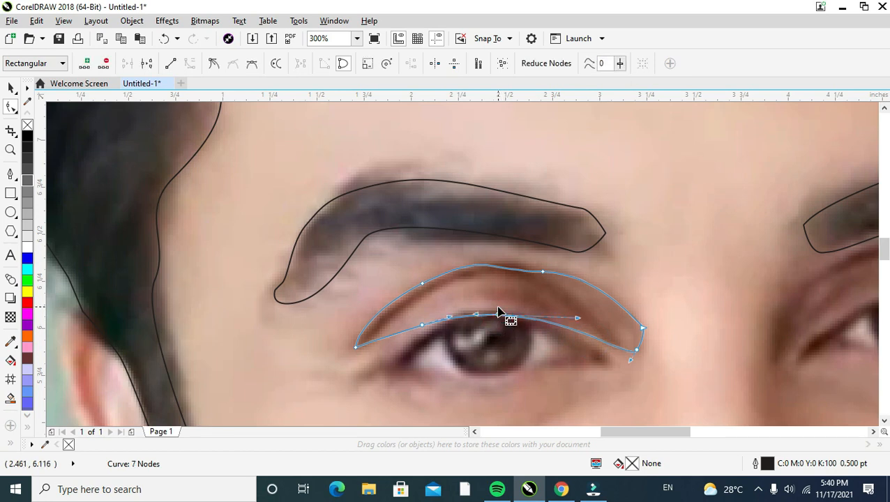
{"action": "left_click_drag", "start_coordinate": [498, 312], "coordinate": [501, 312]}
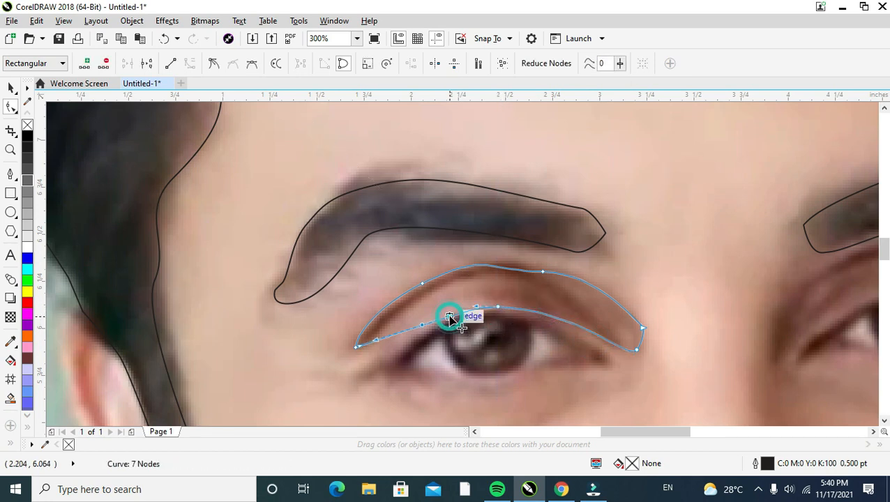
Step: Trace a closed Pen tool outline about 1.06 in wide around the left eye opening, starting and ending at its outer corner
{"action": "left_click", "coordinate": [16, 178]}
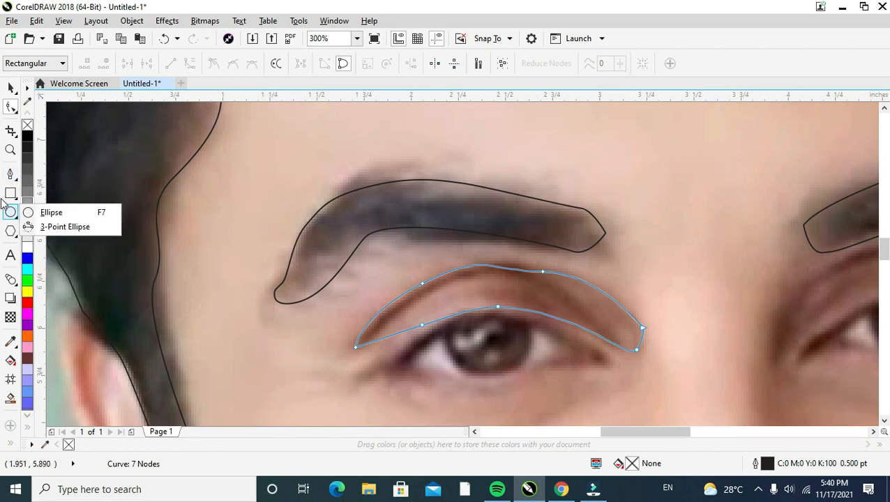
{"action": "left_click", "coordinate": [19, 172]}
{"action": "left_click", "coordinate": [407, 367]}
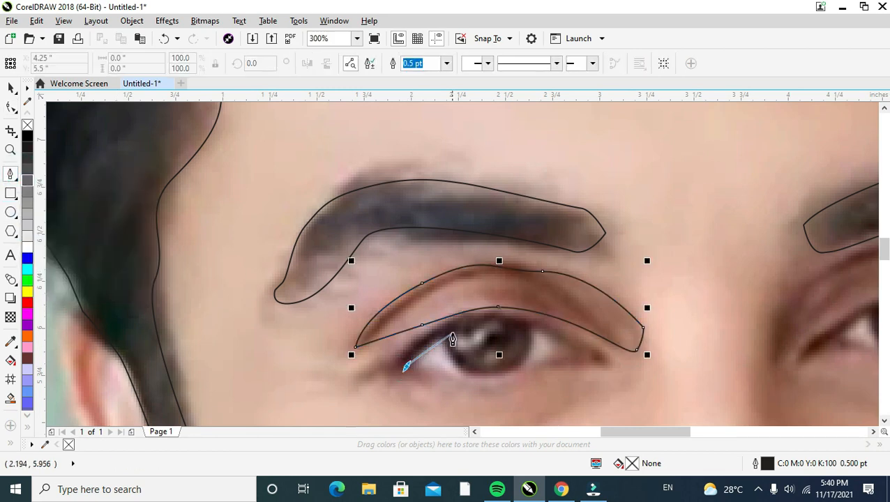
{"action": "left_click_drag", "start_coordinate": [452, 326], "coordinate": [471, 319]}
{"action": "left_click_drag", "start_coordinate": [502, 317], "coordinate": [522, 322]}
{"action": "left_click", "coordinate": [579, 342]}
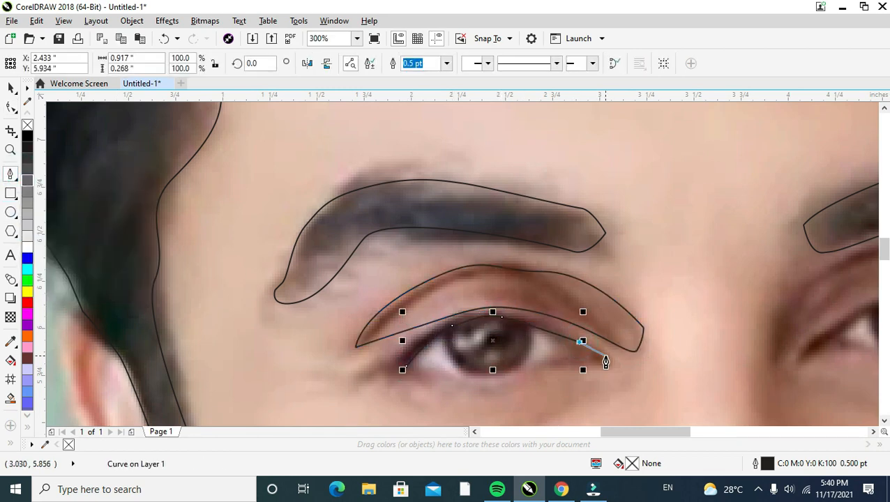
{"action": "left_click", "coordinate": [607, 357]}
{"action": "left_click_drag", "start_coordinate": [571, 369], "coordinate": [417, 378]}
{"action": "left_click", "coordinate": [413, 376]}
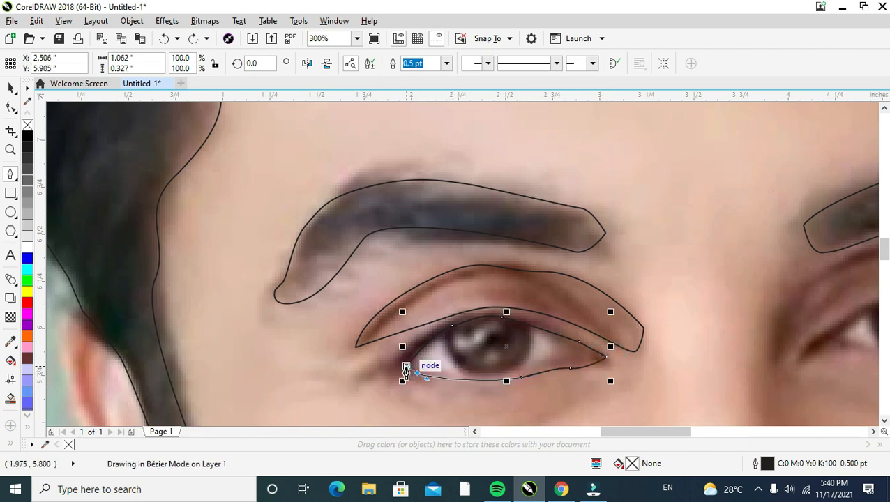
{"action": "left_click", "coordinate": [407, 365]}
{"action": "scroll", "coordinate": [278, 246], "scroll_direction": "down", "scroll_amount": 3}
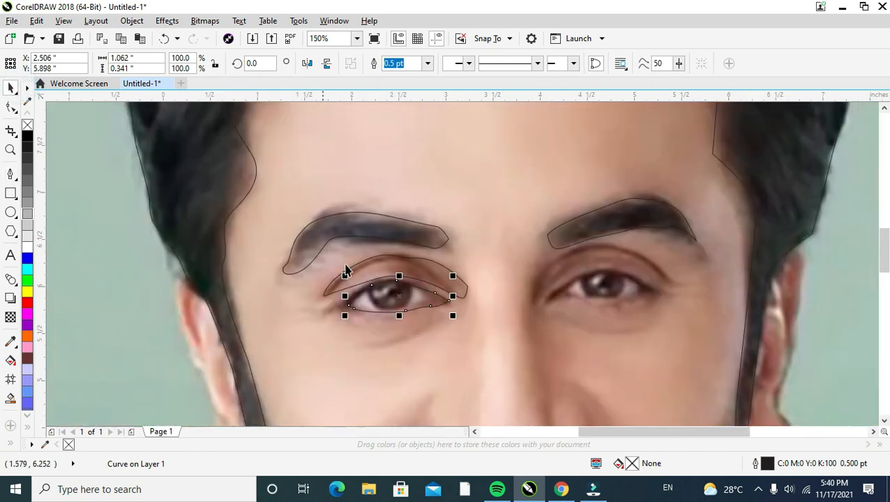
Step: Smooth the left eye outline by deleting surplus nodes along its lower and upper edges
{"action": "scroll", "coordinate": [284, 301], "scroll_direction": "up", "scroll_amount": 3}
{"action": "left_click", "coordinate": [12, 106]}
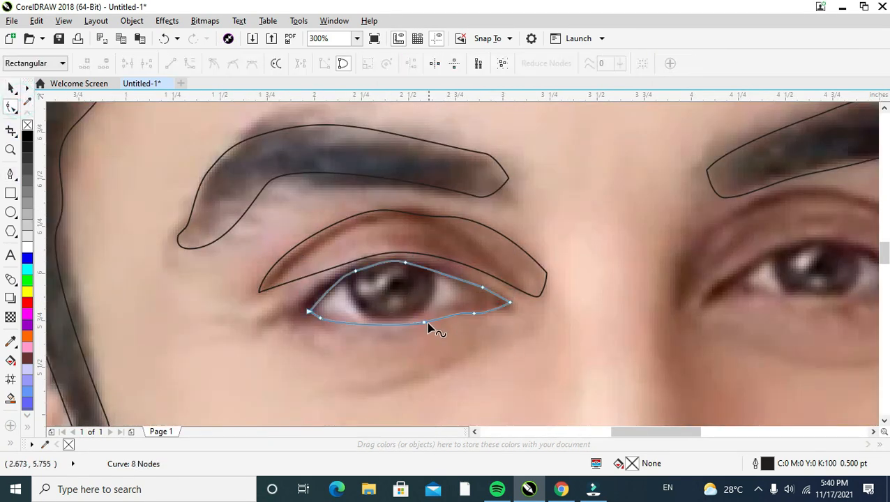
{"action": "double_click", "coordinate": [474, 315]}
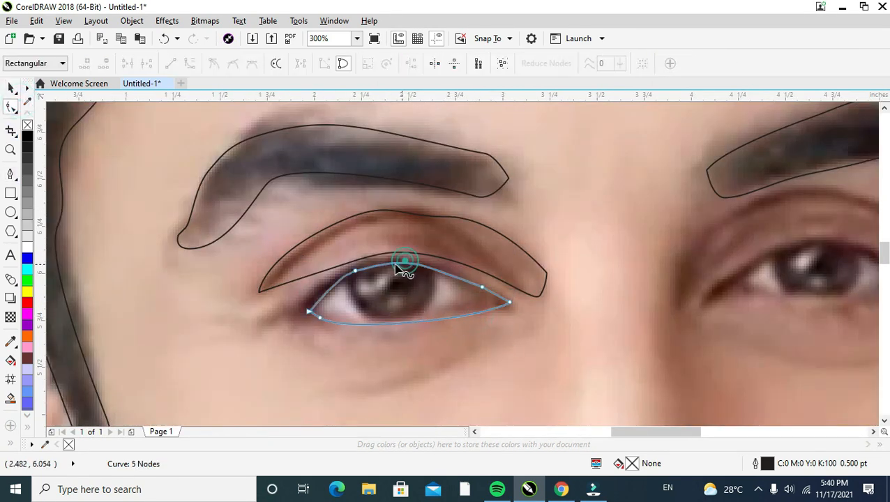
{"action": "left_click", "coordinate": [355, 271]}
{"action": "scroll", "coordinate": [312, 317], "scroll_direction": "up", "scroll_amount": 4}
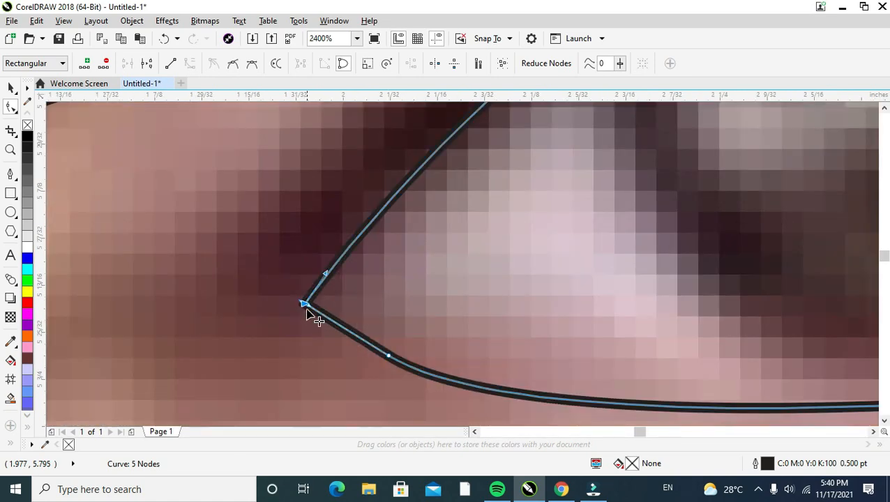
{"action": "scroll", "coordinate": [388, 323], "scroll_direction": "down", "scroll_amount": 4}
{"action": "left_click_drag", "start_coordinate": [595, 282], "coordinate": [566, 295]}
Step: Draw a circle over the left iris and fit it to the iris at 0.37 in wide
{"action": "left_click", "coordinate": [11, 212]}
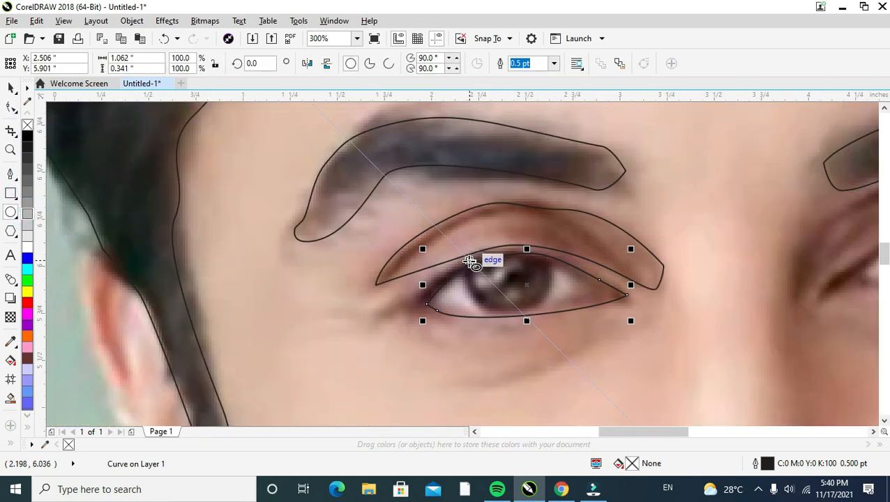
{"action": "left_click_drag", "start_coordinate": [465, 256], "coordinate": [548, 339]}
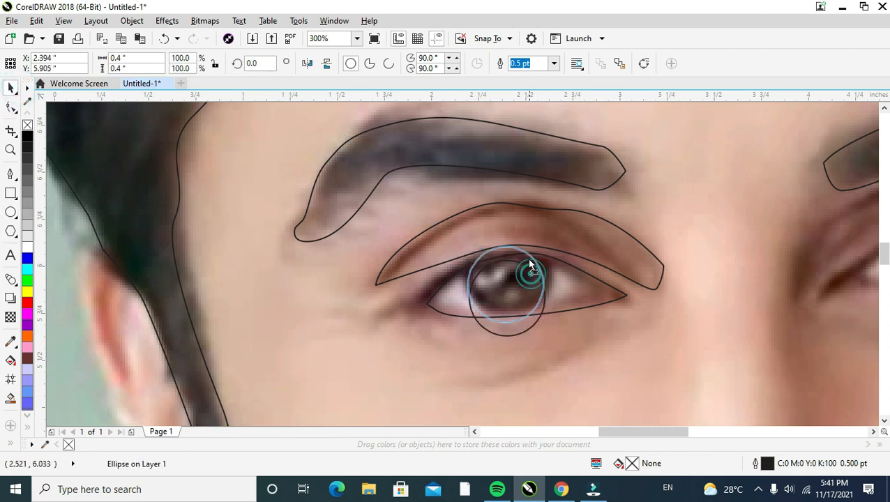
{"action": "left_click_drag", "start_coordinate": [565, 295], "coordinate": [549, 322]}
Step: Add a smaller concentric black circle as the left pupil and fill the larger iris circle with gray #808080
{"action": "left_click", "coordinate": [26, 136]}
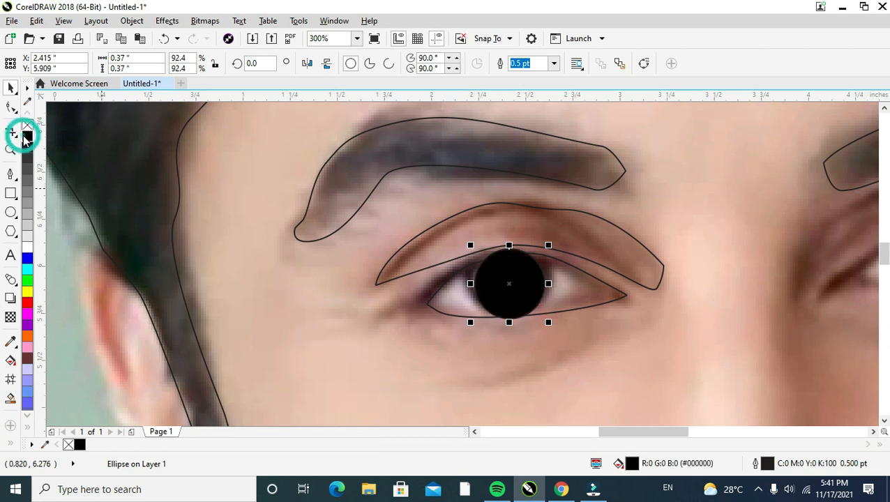
{"action": "left_click_drag", "start_coordinate": [555, 247], "coordinate": [544, 270]}
{"action": "left_click", "coordinate": [26, 195]}
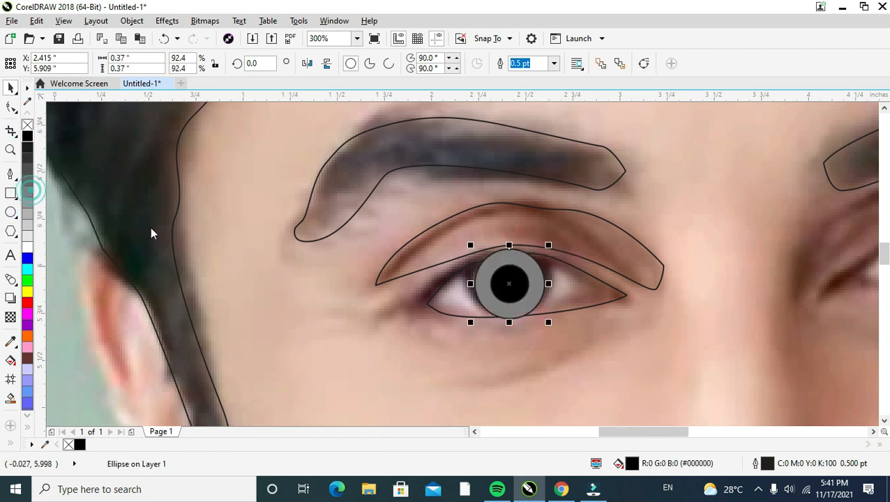
{"action": "left_click", "coordinate": [545, 287]}
{"action": "scroll", "coordinate": [562, 287], "scroll_direction": "down", "scroll_amount": 2}
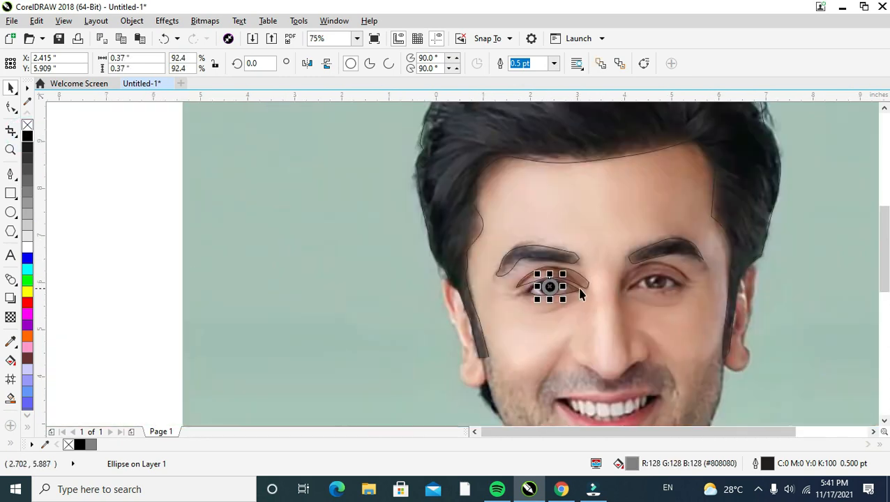
Step: Start a Pen tool outline at the right upper eyelid's inner corner and trace its upper edge to the outer corner
{"action": "scroll", "coordinate": [620, 287], "scroll_direction": "up", "scroll_amount": 2}
{"action": "left_click", "coordinate": [14, 175]}
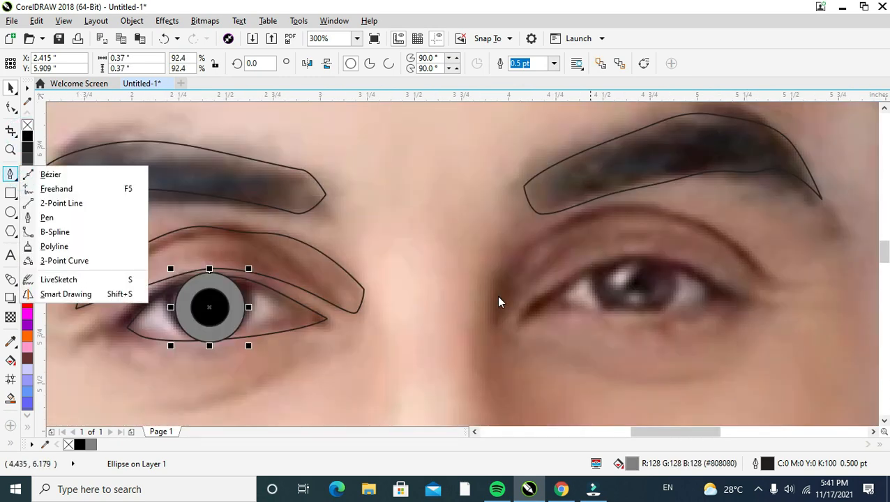
{"action": "left_click", "coordinate": [499, 300]}
{"action": "left_click", "coordinate": [15, 175]}
{"action": "left_click", "coordinate": [504, 292]}
{"action": "left_click", "coordinate": [11, 174]}
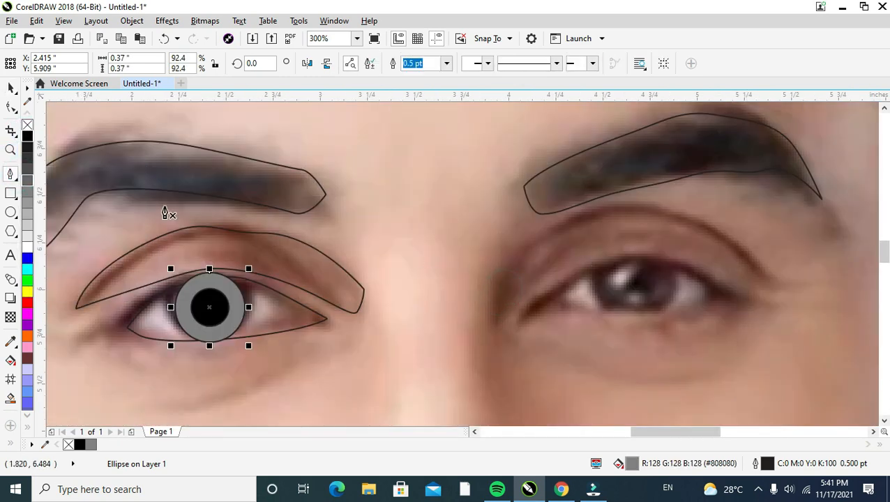
{"action": "left_click", "coordinate": [498, 292]}
{"action": "left_click_drag", "start_coordinate": [558, 219], "coordinate": [691, 218]}
{"action": "left_click_drag", "start_coordinate": [751, 249], "coordinate": [700, 270]}
{"action": "left_click", "coordinate": [771, 286]}
Step: Trace back along the right eyelid's lower edge and close the outline at its inner corner
{"action": "left_click", "coordinate": [759, 300]}
{"action": "left_click_drag", "start_coordinate": [642, 258], "coordinate": [546, 301]}
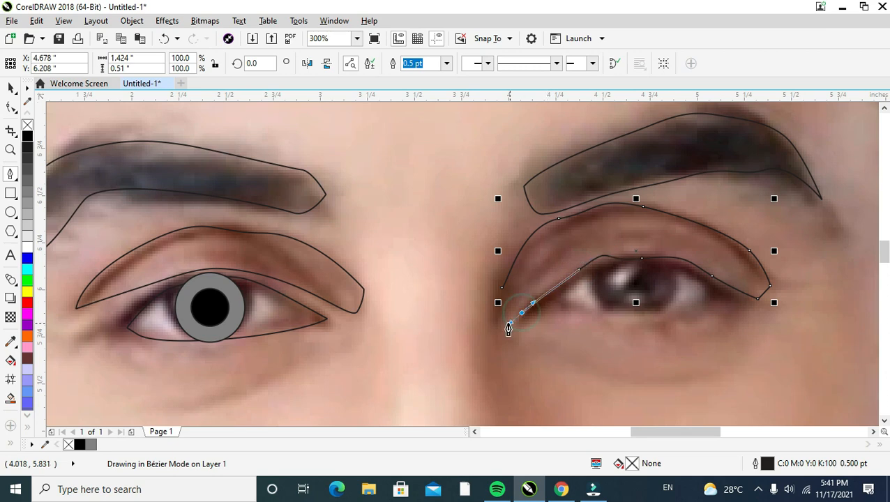
{"action": "left_click_drag", "start_coordinate": [508, 324], "coordinate": [507, 325]}
{"action": "left_click", "coordinate": [497, 323]}
{"action": "left_click", "coordinate": [502, 288]}
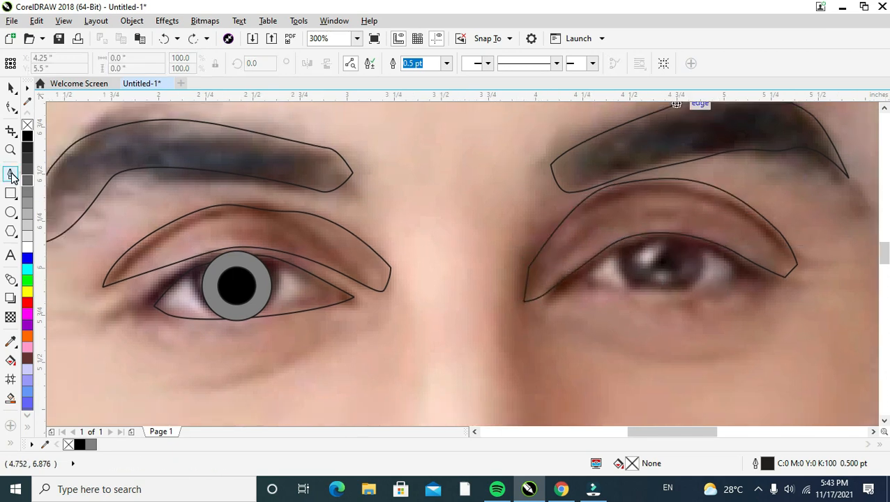
Step: Trace a closed Pen tool outline about 1.05 in wide around the right eye opening, starting and ending at its inner corner
{"action": "left_click", "coordinate": [10, 174]}
{"action": "left_click", "coordinate": [563, 288]}
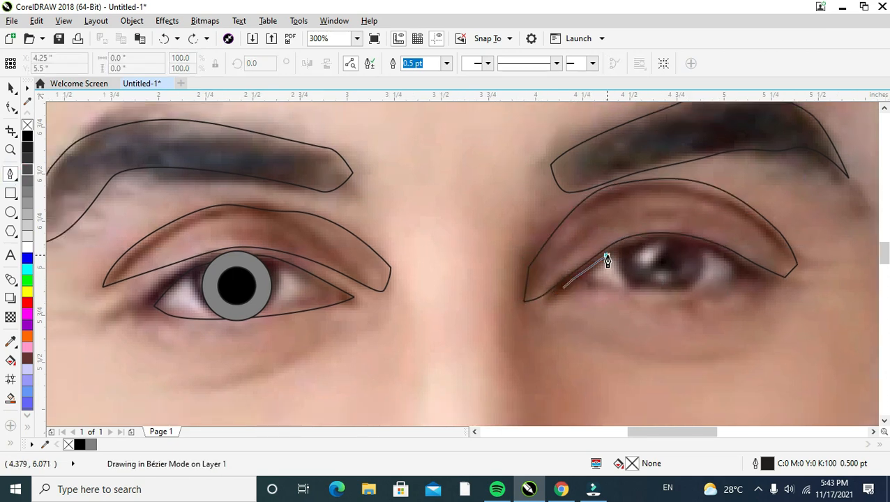
{"action": "mouse_move", "coordinate": [607, 255]}
{"action": "left_mouse_down"}
{"action": "mouse_move", "coordinate": [683, 239]}
{"action": "mouse_move", "coordinate": [760, 284]}
{"action": "mouse_move", "coordinate": [687, 296]}
{"action": "left_mouse_up"}
{"action": "left_click", "coordinate": [746, 268]}
{"action": "left_click", "coordinate": [760, 278]}
{"action": "left_click_drag", "start_coordinate": [658, 296], "coordinate": [571, 293]}
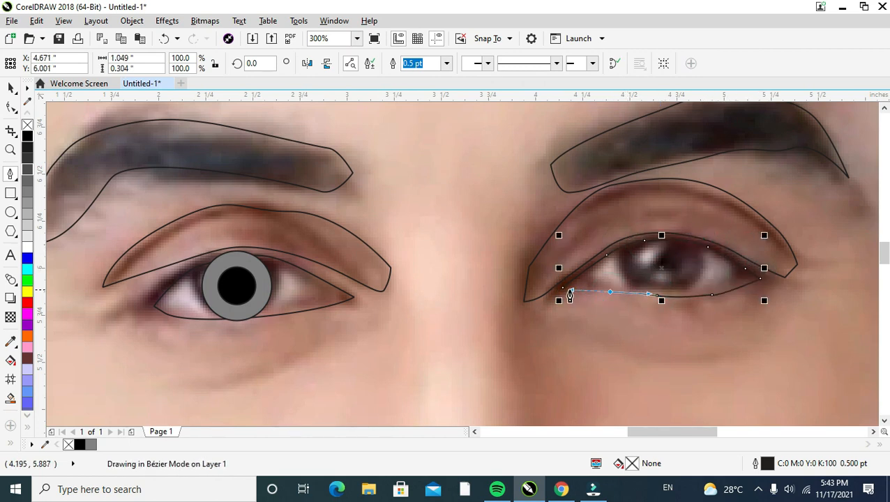
{"action": "left_click", "coordinate": [563, 288]}
Step: Smooth the right eye outline by deleting surplus nodes along its lower edge and outer upper edge
{"action": "left_click", "coordinate": [11, 107]}
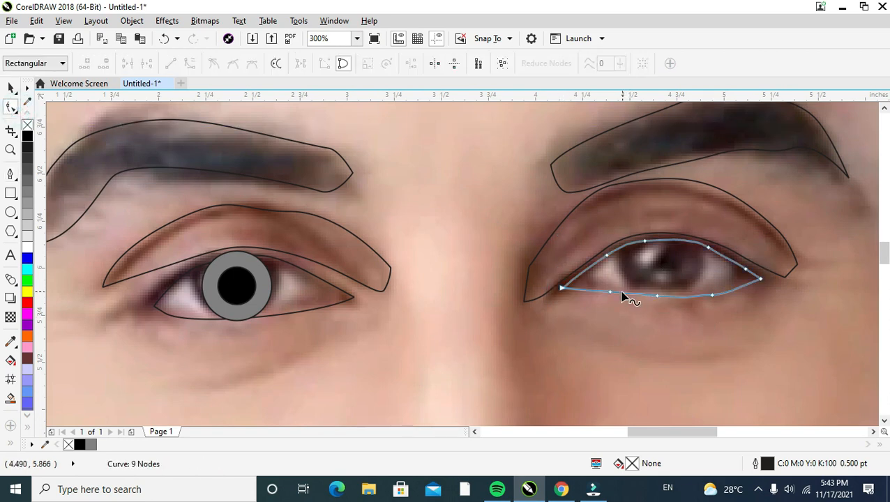
{"action": "double_click", "coordinate": [657, 296]}
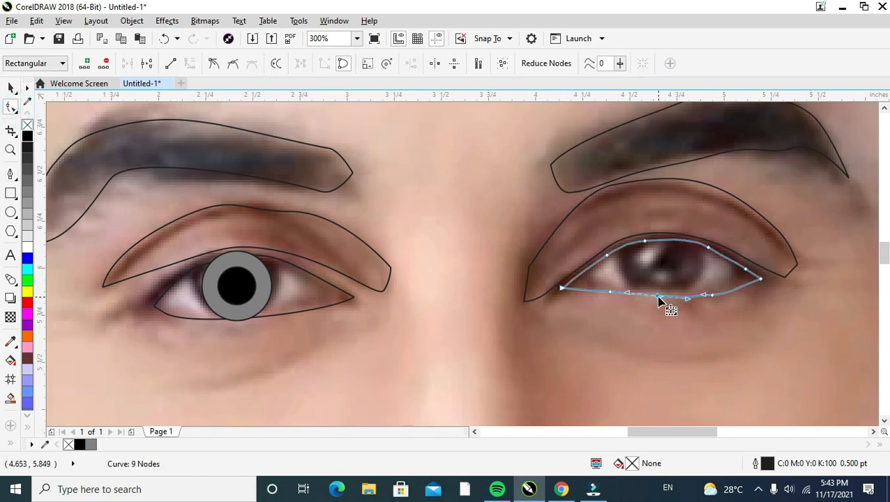
{"action": "double_click", "coordinate": [745, 270]}
{"action": "double_click", "coordinate": [708, 248]}
{"action": "left_click", "coordinate": [645, 241]}
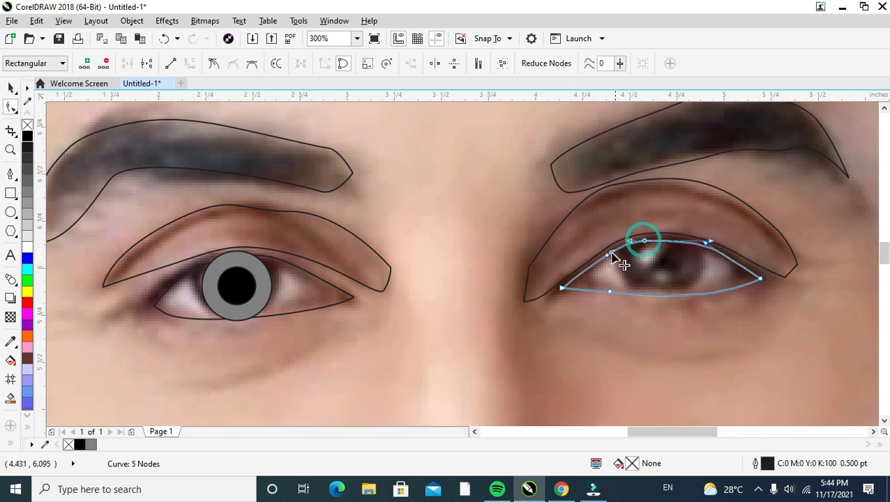
{"action": "key", "text": "space"}
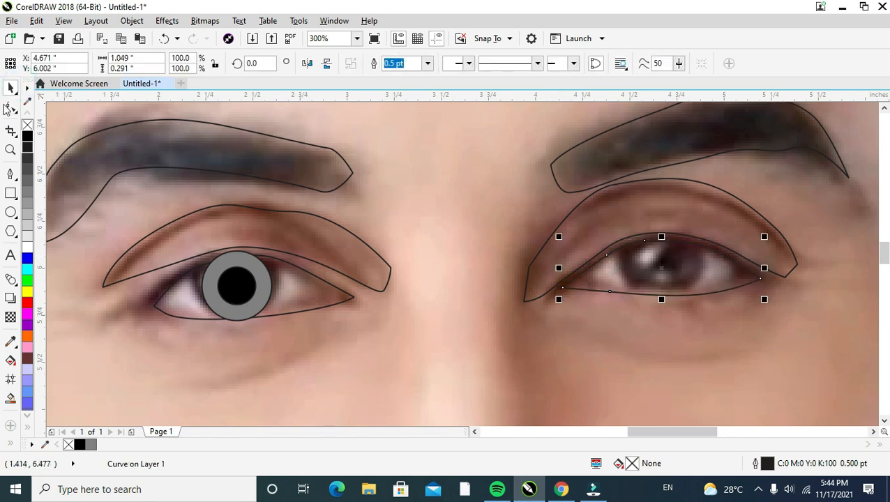
Step: Trace a closed Pen tool crescent about 1.2 in wide around the fold under the right eye, starting at its inner end
{"action": "left_click", "coordinate": [10, 175]}
{"action": "left_click", "coordinate": [550, 306]}
{"action": "mouse_move", "coordinate": [731, 316]}
{"action": "left_mouse_down"}
{"action": "mouse_move", "coordinate": [773, 295]}
{"action": "mouse_move", "coordinate": [778, 323]}
{"action": "left_mouse_up"}
{"action": "left_click_drag", "start_coordinate": [713, 341], "coordinate": [608, 337]}
{"action": "left_click", "coordinate": [553, 311]}
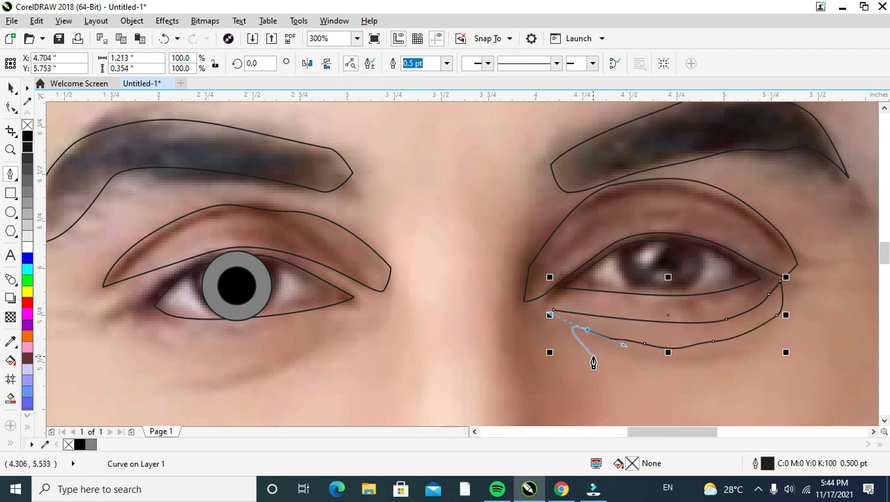
{"action": "left_click", "coordinate": [553, 310]}
Step: Delete the surplus nodes of the right under-eye crescent on its lower edge and near its outer tip
{"action": "left_click", "coordinate": [10, 107]}
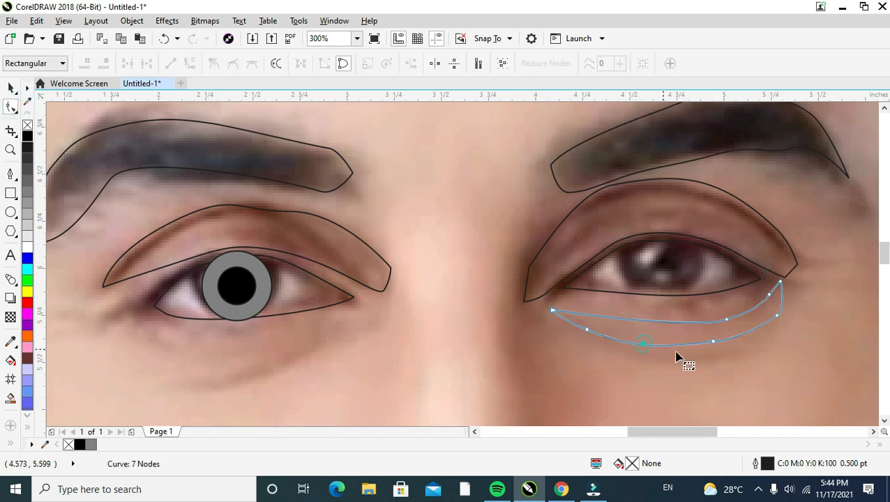
{"action": "left_click", "coordinate": [765, 305]}
{"action": "key", "text": "Delete"}
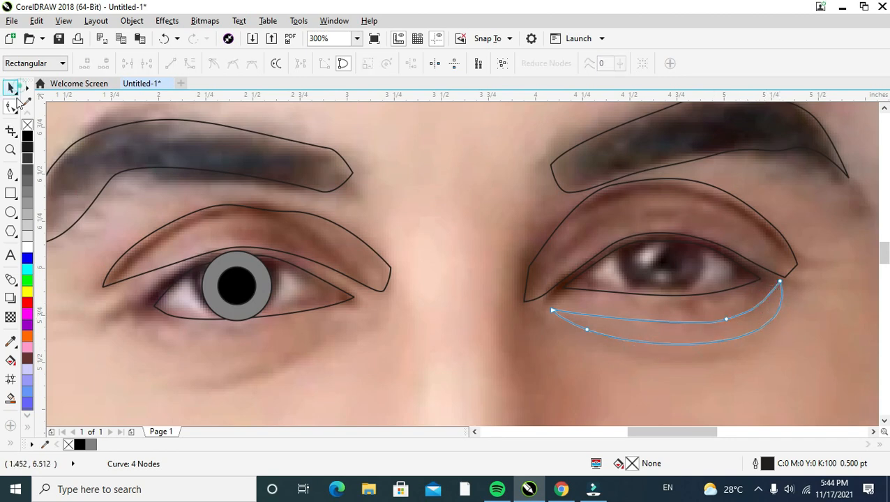
{"action": "left_click", "coordinate": [12, 88]}
Step: Start a Pen tool outline below the left eye's inner corner and trace the under-eye fold's upper edge to its outer end
{"action": "scroll", "coordinate": [421, 299], "scroll_direction": "down", "scroll_amount": 2}
{"action": "scroll", "coordinate": [388, 297], "scroll_direction": "up", "scroll_amount": 1}
{"action": "left_click", "coordinate": [11, 173]}
{"action": "scroll", "coordinate": [322, 313], "scroll_direction": "up", "scroll_amount": 1}
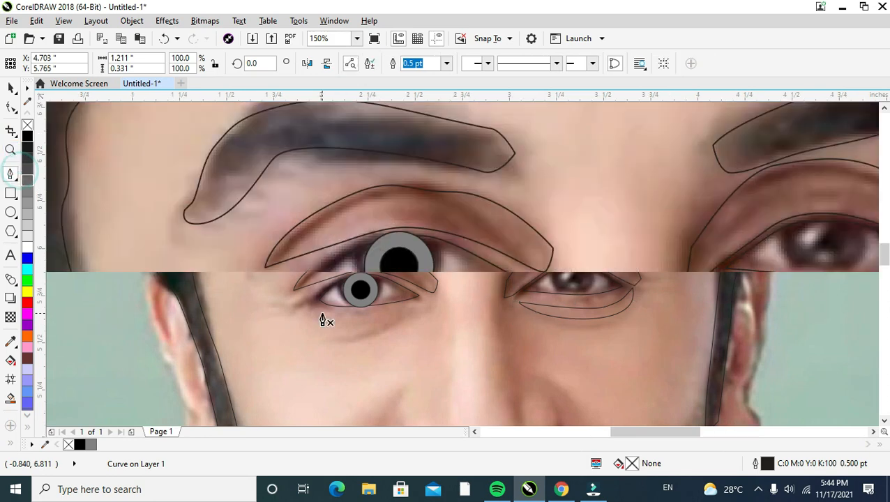
{"action": "left_click", "coordinate": [522, 296]}
{"action": "left_click_drag", "start_coordinate": [481, 311], "coordinate": [427, 315]}
{"action": "left_click_drag", "start_coordinate": [404, 317], "coordinate": [305, 304]}
{"action": "key", "text": "ctrl+z"}
{"action": "left_click", "coordinate": [293, 298]}
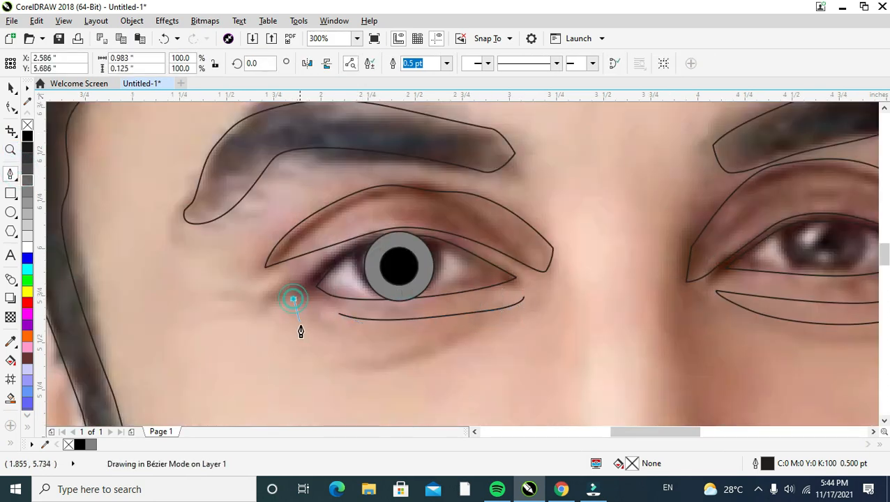
Step: Trace back along the left under-eye fold's lower edge and close the outline at its inner end
{"action": "left_click", "coordinate": [317, 340]}
{"action": "left_click", "coordinate": [374, 344]}
{"action": "left_click_drag", "start_coordinate": [408, 347], "coordinate": [481, 332]}
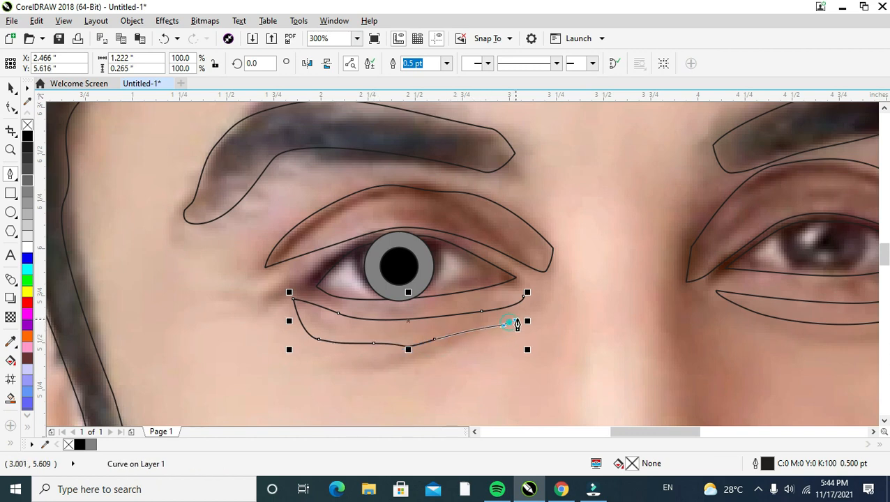
{"action": "left_click", "coordinate": [524, 299]}
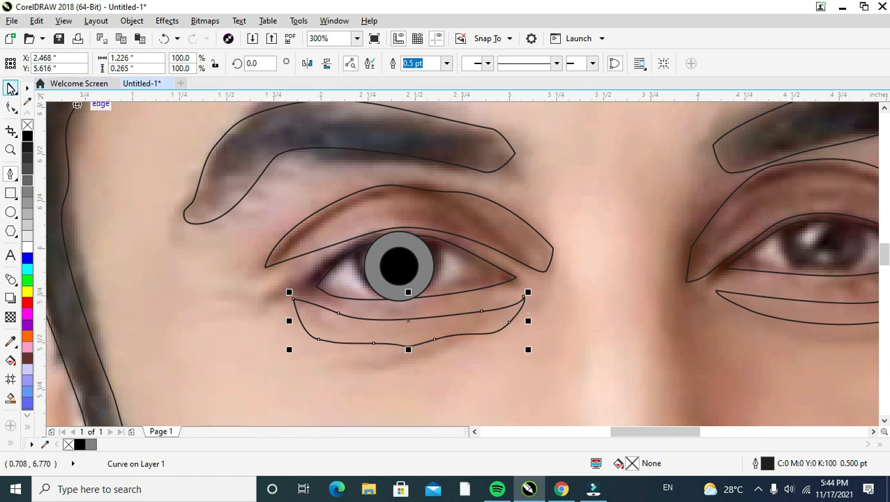
Step: Start a Pen tool outline where the hair meets the left ear's top and trace down the ear's outer edge
{"action": "left_click", "coordinate": [11, 85]}
{"action": "scroll", "coordinate": [373, 290], "scroll_direction": "down", "scroll_amount": 4}
{"action": "scroll", "coordinate": [273, 265], "scroll_direction": "up", "scroll_amount": 2}
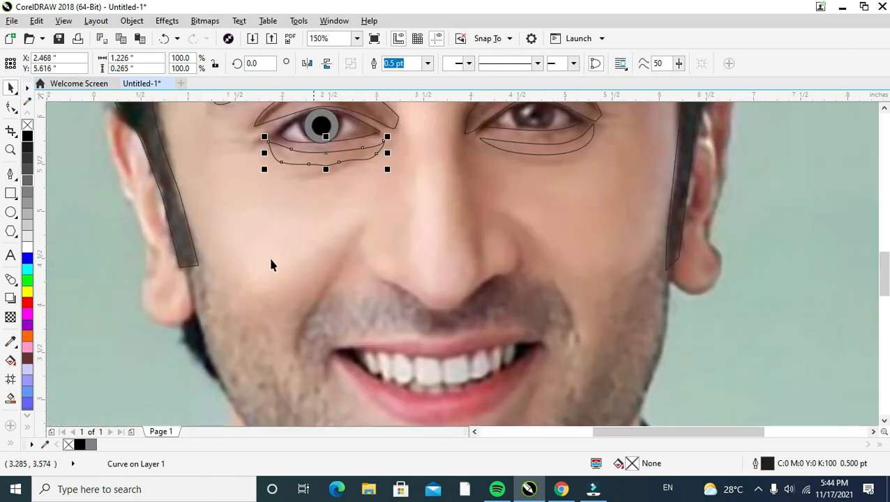
{"action": "left_click", "coordinate": [10, 173]}
{"action": "scroll", "coordinate": [209, 300], "scroll_direction": "down", "scroll_amount": 2}
{"action": "scroll", "coordinate": [171, 193], "scroll_direction": "up", "scroll_amount": 2}
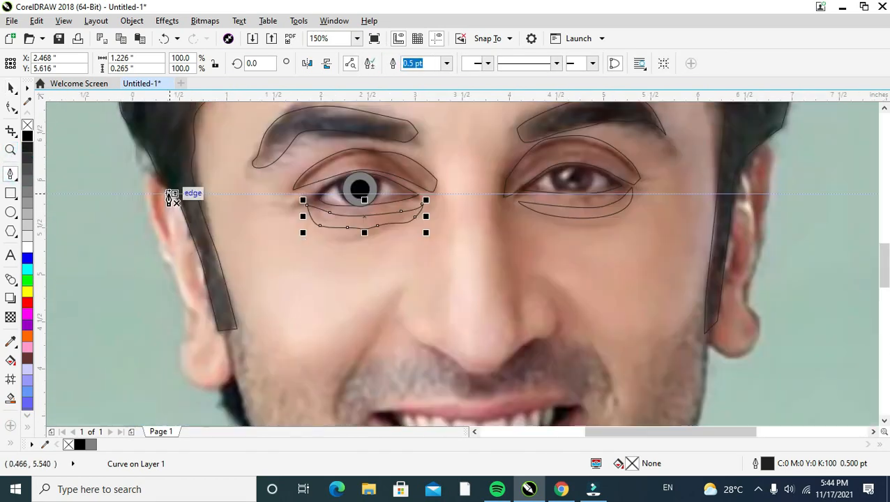
{"action": "left_click", "coordinate": [156, 175]}
{"action": "left_click", "coordinate": [147, 201]}
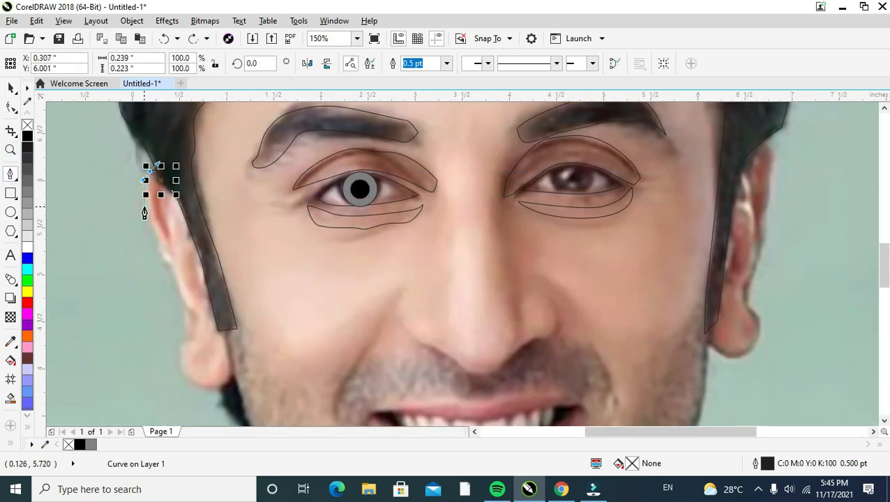
{"action": "scroll", "coordinate": [149, 204], "scroll_direction": "up", "scroll_amount": 2}
{"action": "left_click", "coordinate": [151, 202]}
{"action": "left_click", "coordinate": [169, 257]}
{"action": "left_click", "coordinate": [182, 292]}
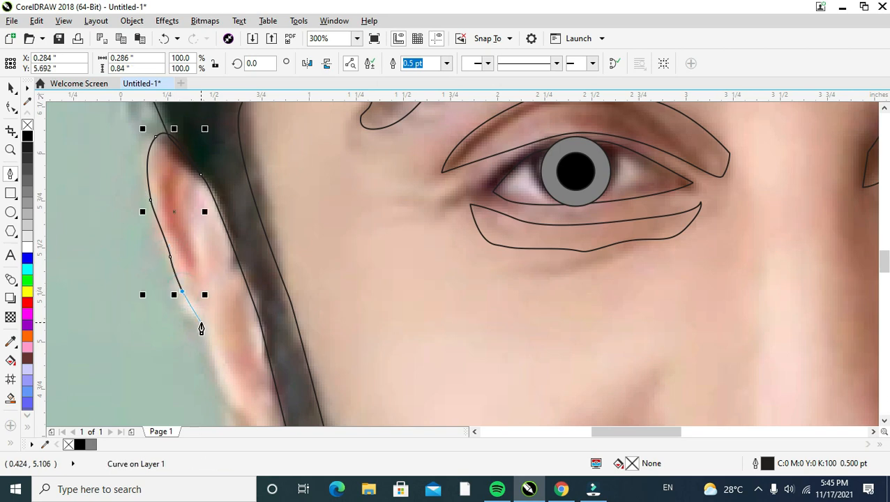
{"action": "left_click", "coordinate": [201, 322]}
{"action": "left_click", "coordinate": [210, 356]}
Step: Continue the left ear outline around the earlobe and up to the sideburn's lower end, about 2.3 in tall overall
{"action": "scroll", "coordinate": [210, 359], "scroll_direction": "down", "scroll_amount": 2}
{"action": "double_click", "coordinate": [218, 363]}
{"action": "scroll", "coordinate": [217, 370], "scroll_direction": "down", "scroll_amount": 5}
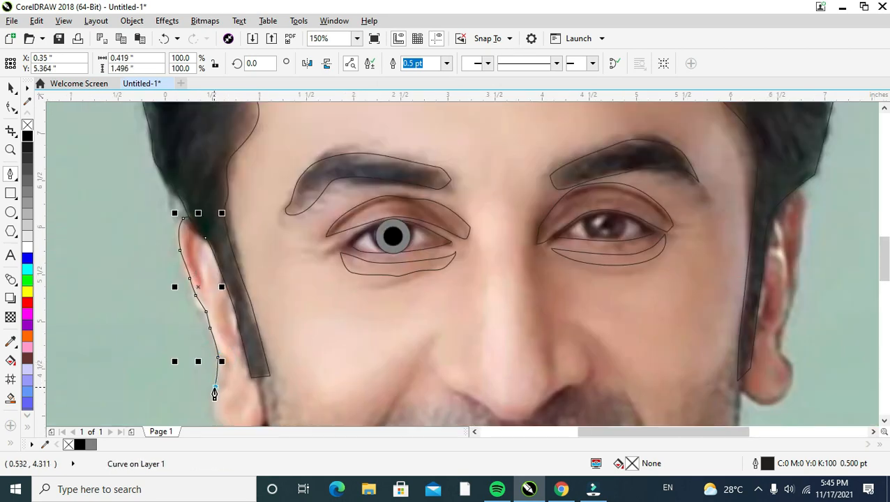
{"action": "scroll", "coordinate": [208, 417], "scroll_direction": "up", "scroll_amount": 3}
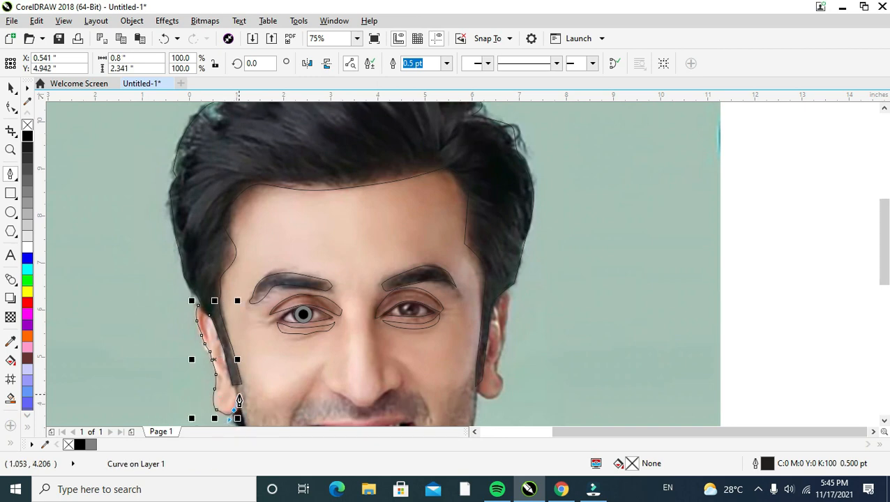
{"action": "scroll", "coordinate": [233, 401], "scroll_direction": "up", "scroll_amount": 2}
{"action": "scroll", "coordinate": [236, 408], "scroll_direction": "up", "scroll_amount": 4}
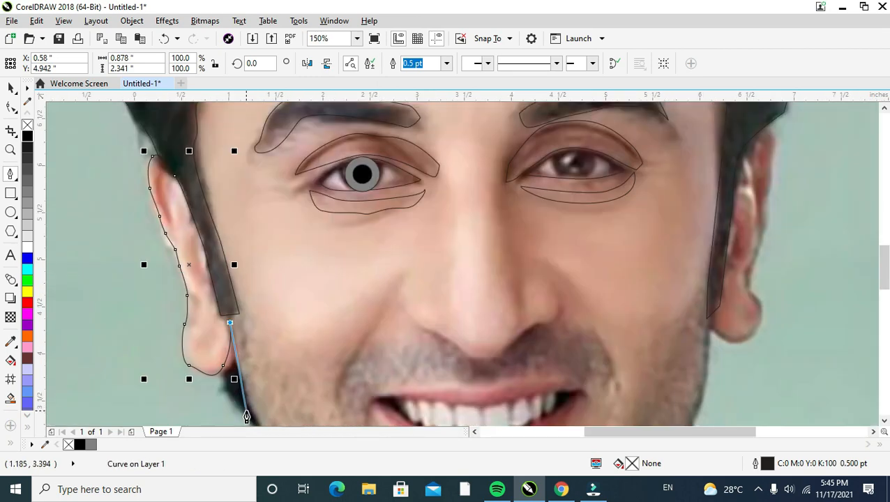
Step: Try to extend the left ear outline down along the edge of the left cheek towards the jaw
{"action": "left_click", "coordinate": [251, 411]}
{"action": "scroll", "coordinate": [252, 415], "scroll_direction": "down", "scroll_amount": 2}
{"action": "scroll", "coordinate": [256, 419], "scroll_direction": "up", "scroll_amount": 2}
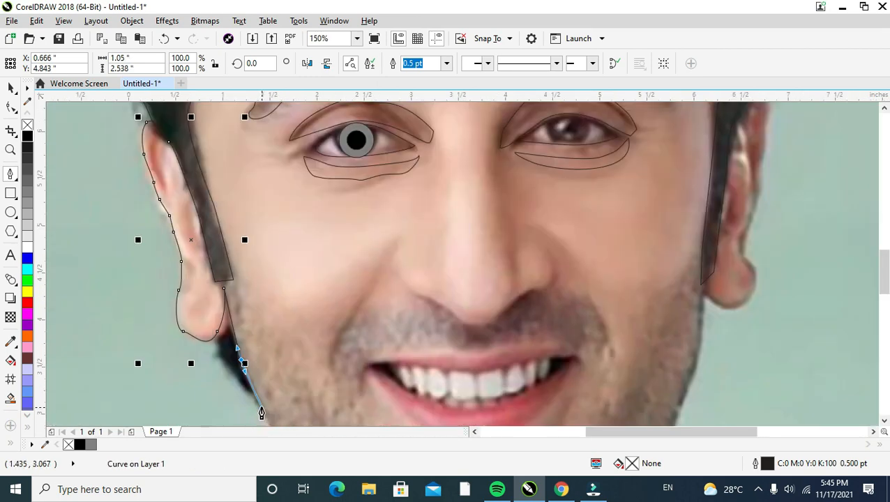
{"action": "scroll", "coordinate": [262, 416], "scroll_direction": "down", "scroll_amount": 8}
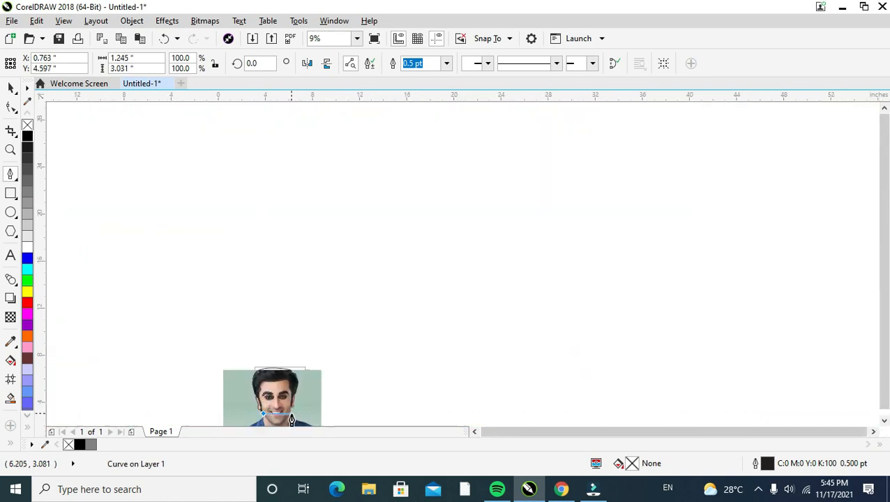
{"action": "scroll", "coordinate": [282, 417], "scroll_direction": "up", "scroll_amount": 3}
{"action": "scroll", "coordinate": [272, 412], "scroll_direction": "down", "scroll_amount": 3}
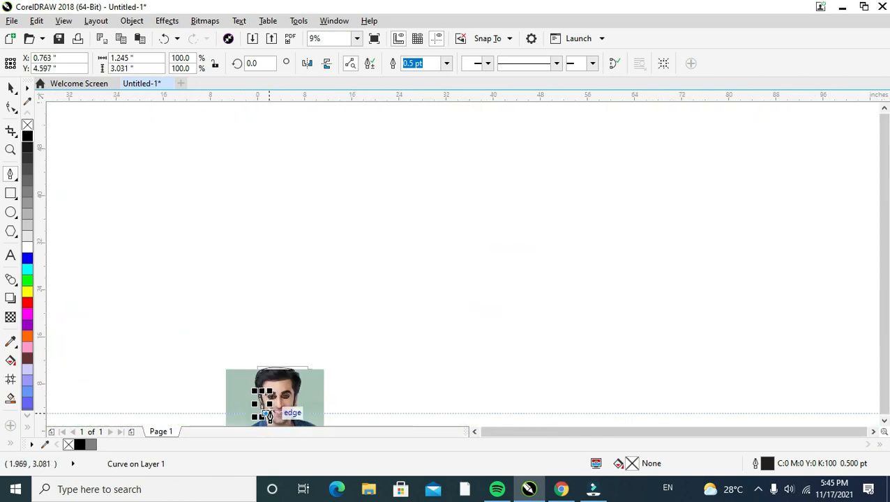
{"action": "key", "text": "F10"}
{"action": "scroll", "coordinate": [268, 408], "scroll_direction": "up", "scroll_amount": 6}
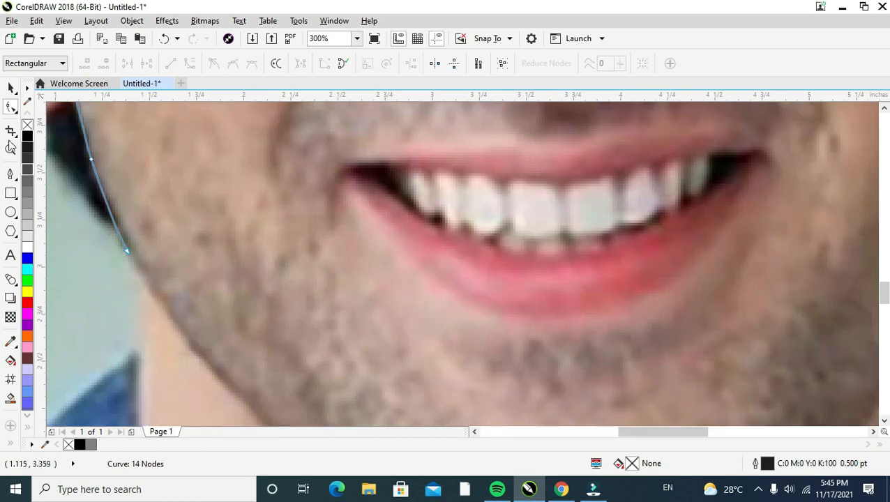
Step: Start a new Pen tool outline on the left jaw edge and trace along the jaw and chin to the right jaw
{"action": "left_click", "coordinate": [10, 175]}
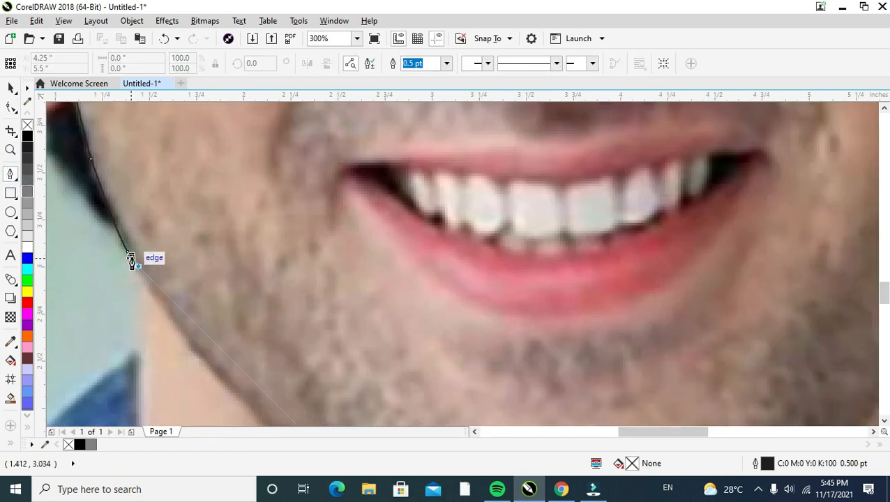
{"action": "left_click", "coordinate": [133, 259]}
{"action": "left_click", "coordinate": [182, 345]}
{"action": "scroll", "coordinate": [208, 347], "scroll_direction": "down", "scroll_amount": 2}
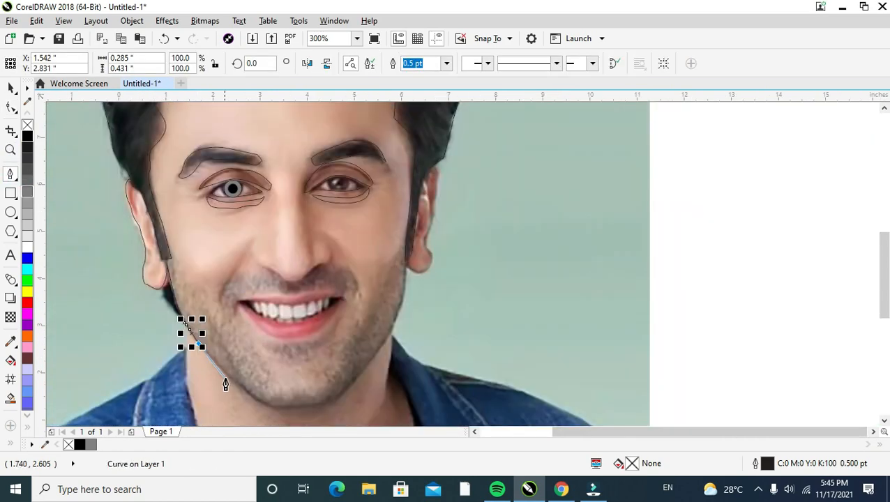
{"action": "left_click_drag", "start_coordinate": [270, 408], "coordinate": [316, 410]}
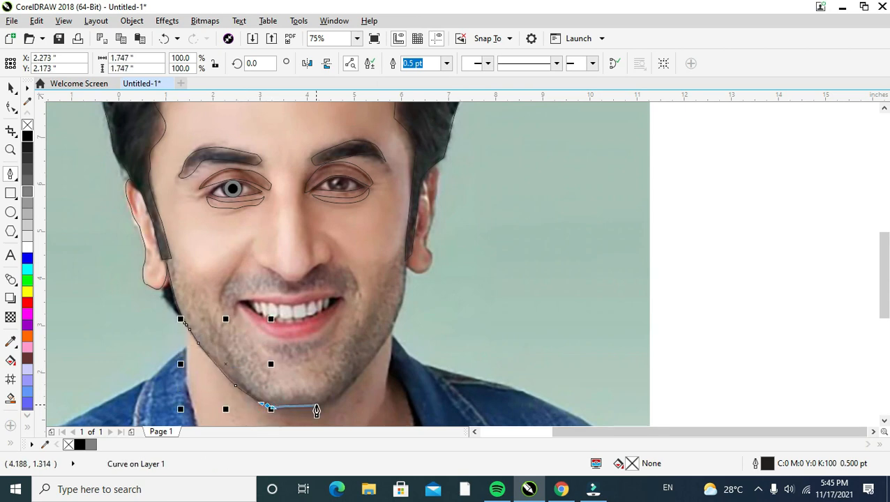
{"action": "left_click_drag", "start_coordinate": [352, 386], "coordinate": [359, 379]}
{"action": "left_click_drag", "start_coordinate": [387, 341], "coordinate": [397, 332]}
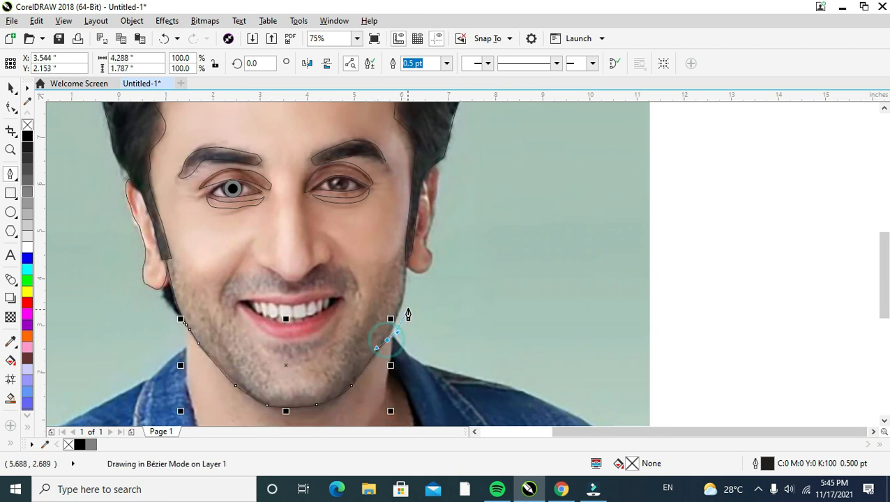
Step: Continue the face outline up the right cheek edge and past the right sideburn into the hair
{"action": "left_click", "coordinate": [407, 284]}
{"action": "left_click", "coordinate": [408, 256]}
{"action": "left_click_drag", "start_coordinate": [415, 168], "coordinate": [416, 157]}
{"action": "scroll", "coordinate": [414, 140], "scroll_direction": "down", "scroll_amount": 1}
{"action": "scroll", "coordinate": [422, 112], "scroll_direction": "down", "scroll_amount": 1}
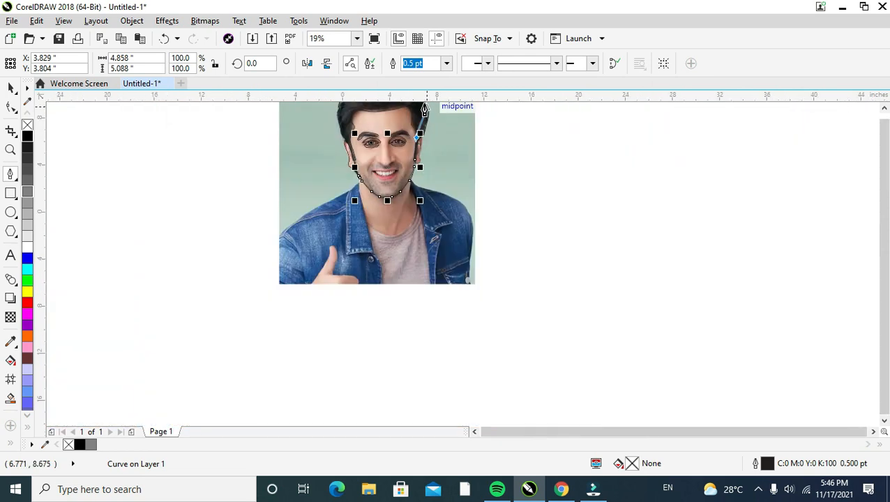
Step: Carry the face outline across the hair and down the left sideburn, closing it at its start on the left jaw
{"action": "left_click", "coordinate": [420, 104]}
{"action": "left_click", "coordinate": [358, 102]}
{"action": "left_click", "coordinate": [338, 118]}
{"action": "scroll", "coordinate": [342, 135], "scroll_direction": "up", "scroll_amount": 1}
{"action": "left_click", "coordinate": [363, 174]}
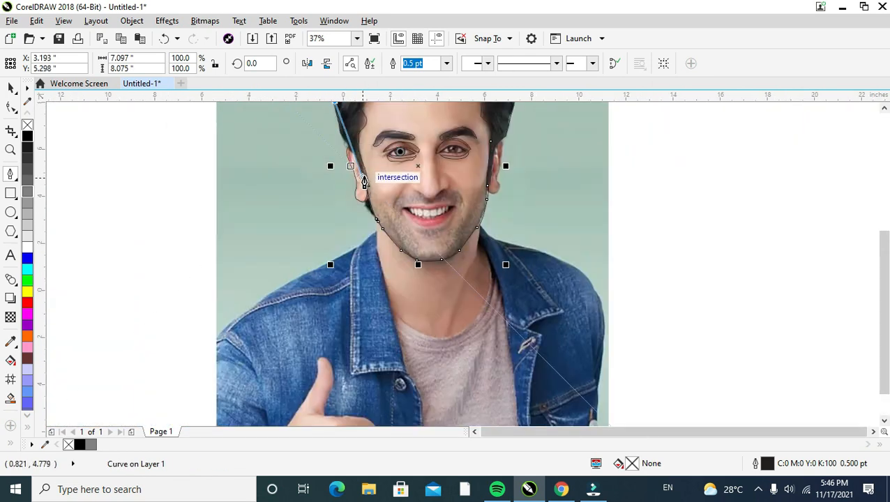
{"action": "scroll", "coordinate": [363, 178], "scroll_direction": "up", "scroll_amount": 2}
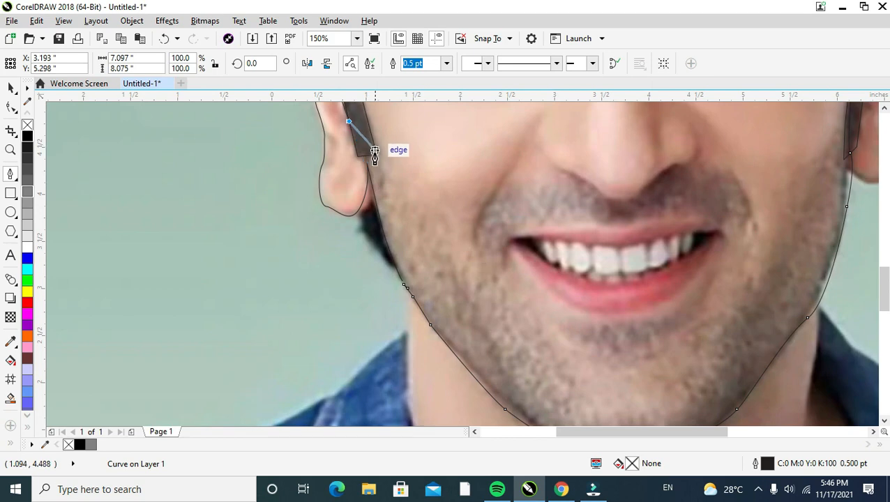
{"action": "left_click", "coordinate": [402, 289]}
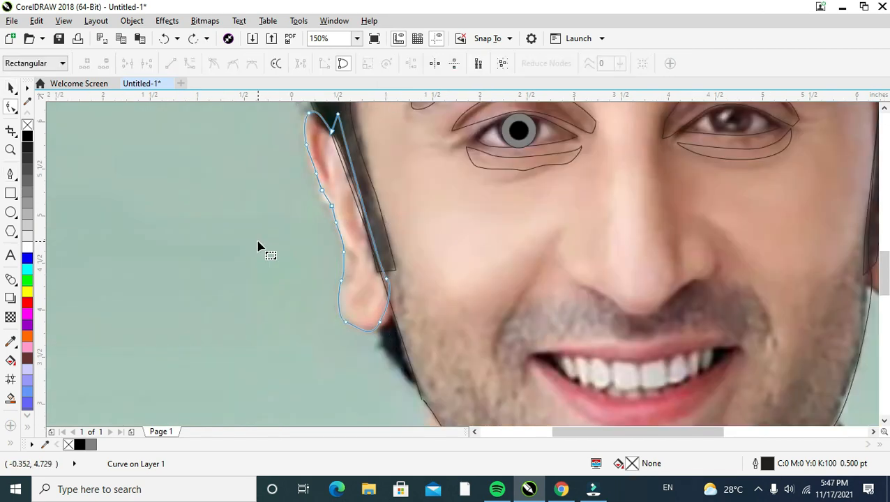
Step: Start a Pen tool outline at the left mouth corner and trace the upper lip's top edge about 2.25 in to the right corner
{"action": "left_click", "coordinate": [11, 173]}
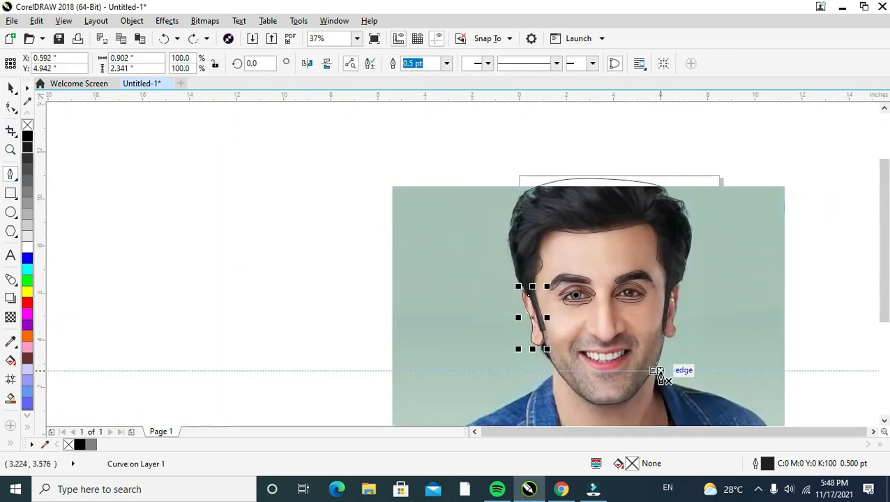
{"action": "scroll", "coordinate": [657, 371], "scroll_direction": "up", "scroll_amount": 2}
{"action": "left_click", "coordinate": [376, 283]}
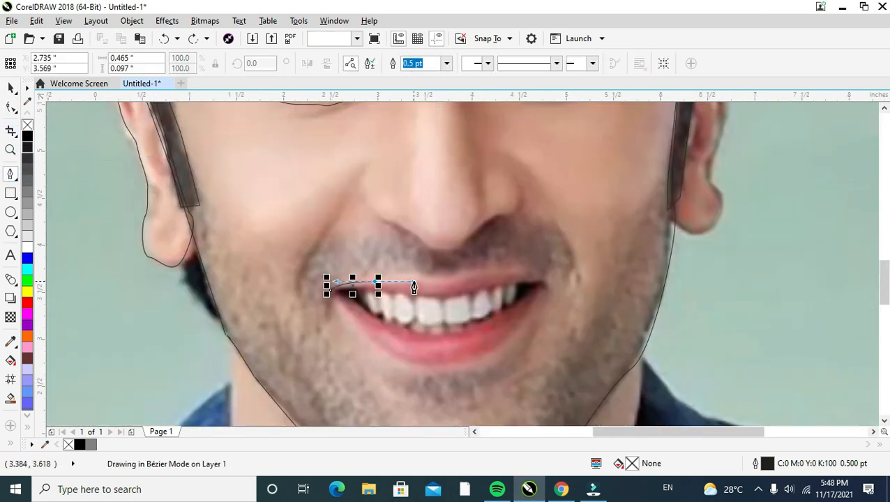
{"action": "left_click_drag", "start_coordinate": [491, 274], "coordinate": [493, 276]}
{"action": "left_click", "coordinate": [544, 271]}
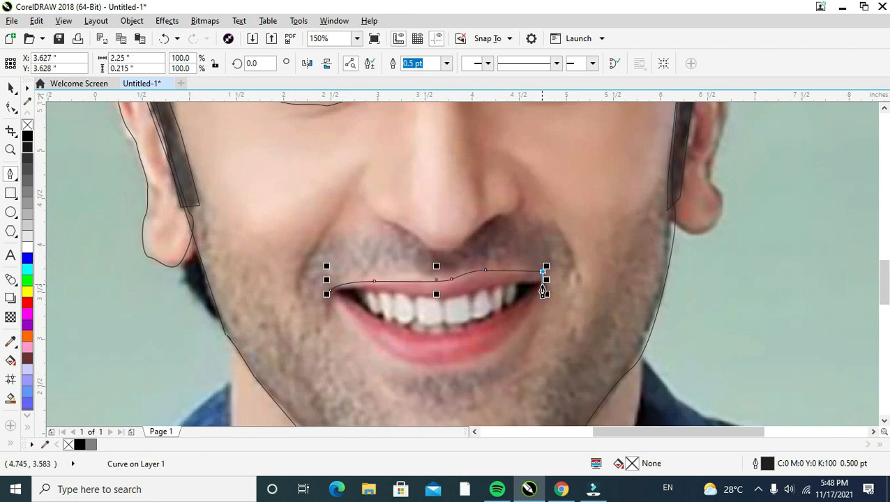
Step: Trace back along the upper lip's lower edge above the teeth and close the outline at the left mouth corner
{"action": "scroll", "coordinate": [543, 292], "scroll_direction": "up", "scroll_amount": 1}
{"action": "left_click", "coordinate": [537, 278]}
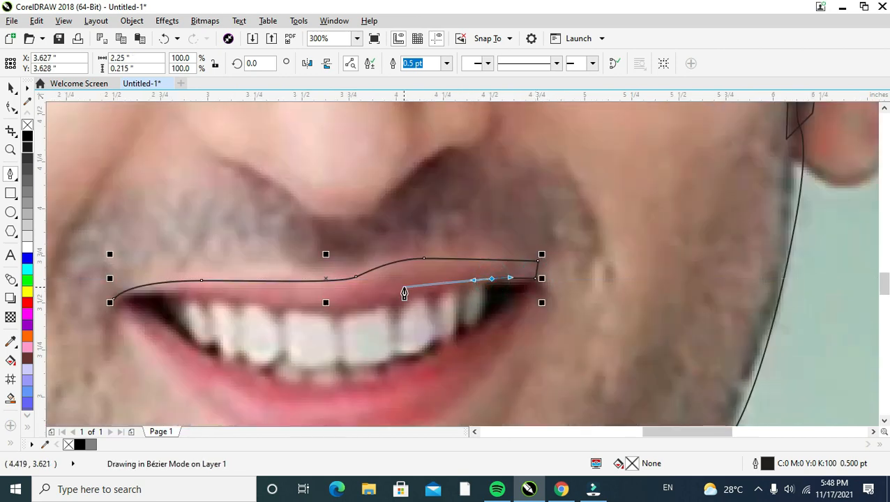
{"action": "left_click_drag", "start_coordinate": [372, 307], "coordinate": [287, 305]}
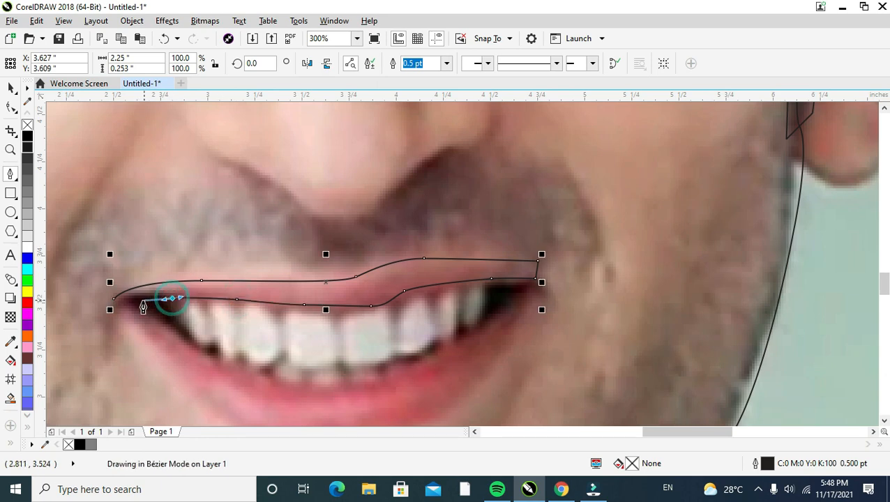
{"action": "left_click", "coordinate": [116, 308]}
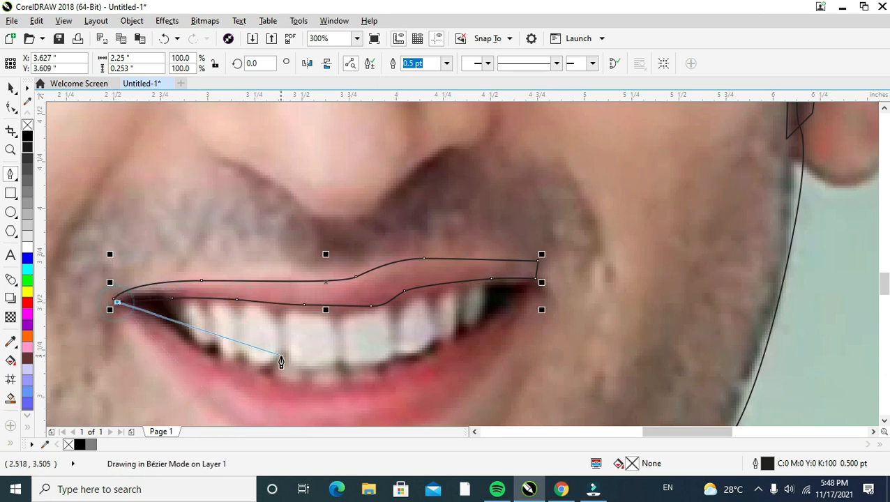
{"action": "scroll", "coordinate": [113, 308], "scroll_direction": "up", "scroll_amount": 1}
{"action": "left_click", "coordinate": [105, 307]}
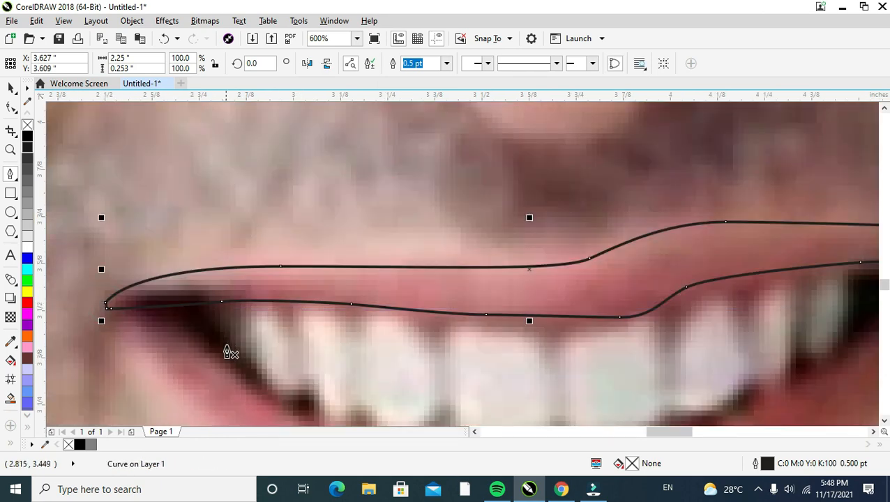
Step: Start a Pen tool outline at the right mouth corner and trace the lower lip's upper edge beneath the teeth to the left corner
{"action": "scroll", "coordinate": [411, 341], "scroll_direction": "down", "scroll_amount": 3}
{"action": "scroll", "coordinate": [410, 341], "scroll_direction": "up", "scroll_amount": 2}
{"action": "left_click", "coordinate": [412, 319]}
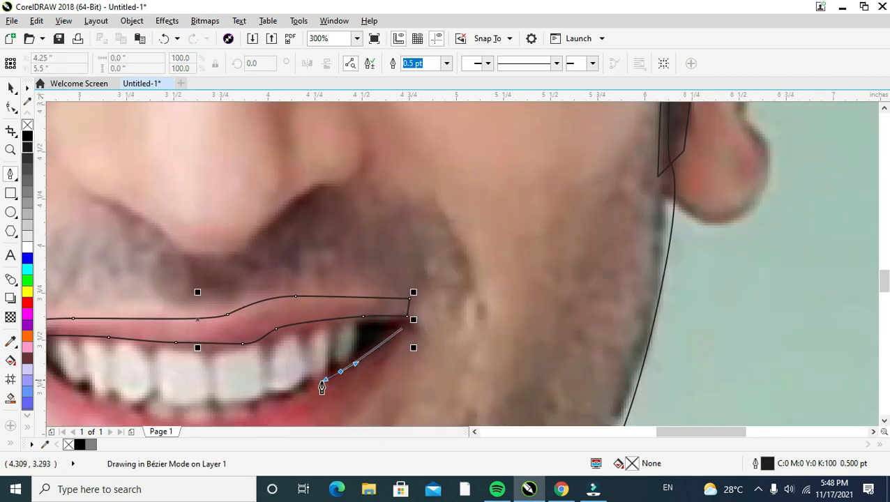
{"action": "left_click", "coordinate": [274, 404]}
{"action": "key", "text": "space"}
{"action": "scroll", "coordinate": [279, 403], "scroll_direction": "down", "scroll_amount": 1}
{"action": "key", "text": "space"}
{"action": "left_click", "coordinate": [258, 411]}
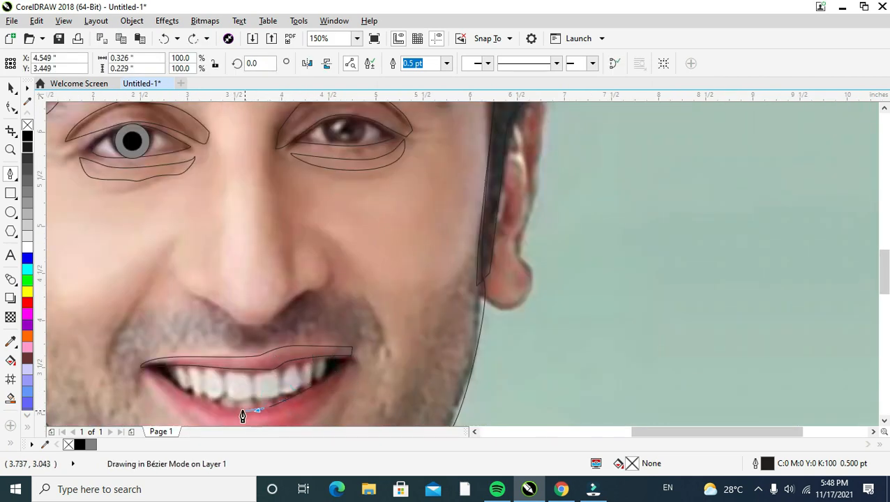
{"action": "left_click", "coordinate": [161, 398]}
{"action": "left_click", "coordinate": [143, 364]}
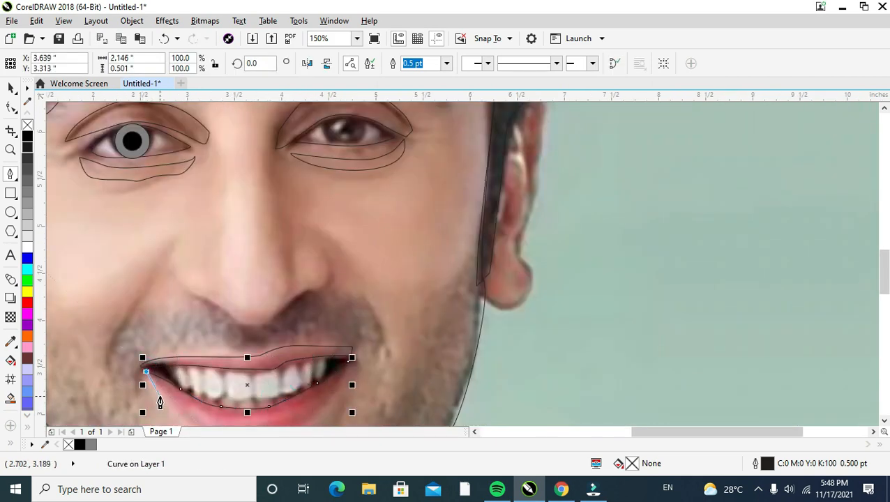
Step: Trace back along the lower lip's bottom edge and end at the right mouth corner, making the outline about 2.15 in wide
{"action": "scroll", "coordinate": [185, 417], "scroll_direction": "down", "scroll_amount": 1}
{"action": "scroll", "coordinate": [210, 421], "scroll_direction": "up", "scroll_amount": 1}
{"action": "scroll", "coordinate": [229, 424], "scroll_direction": "down", "scroll_amount": 1}
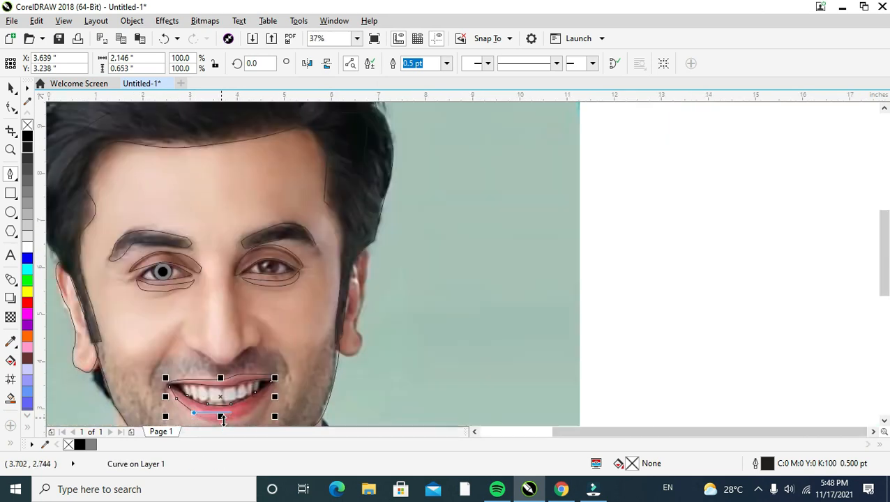
{"action": "scroll", "coordinate": [217, 422], "scroll_direction": "up", "scroll_amount": 1}
{"action": "left_click", "coordinate": [258, 412]}
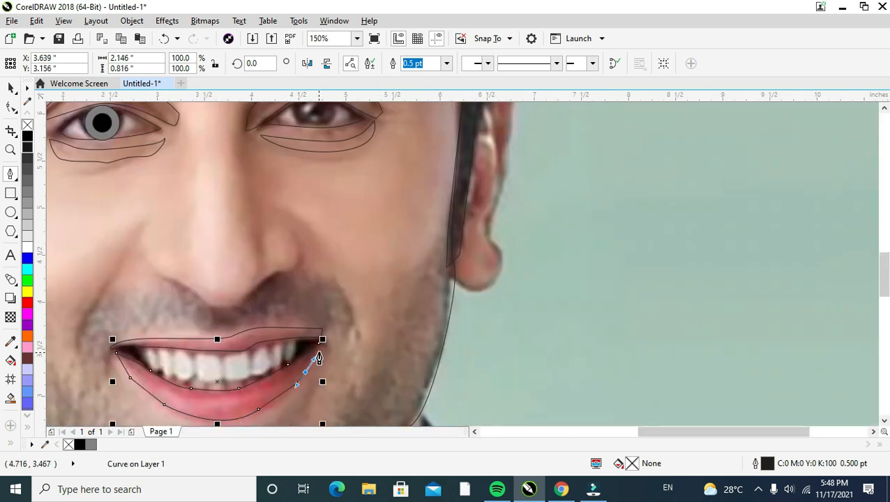
{"action": "scroll", "coordinate": [318, 355], "scroll_direction": "up", "scroll_amount": 1}
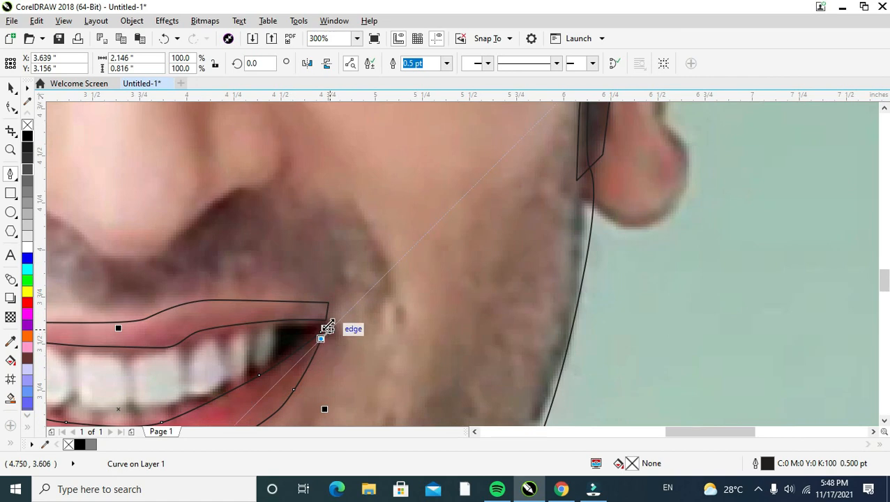
{"action": "scroll", "coordinate": [321, 337], "scroll_direction": "up", "scroll_amount": 2}
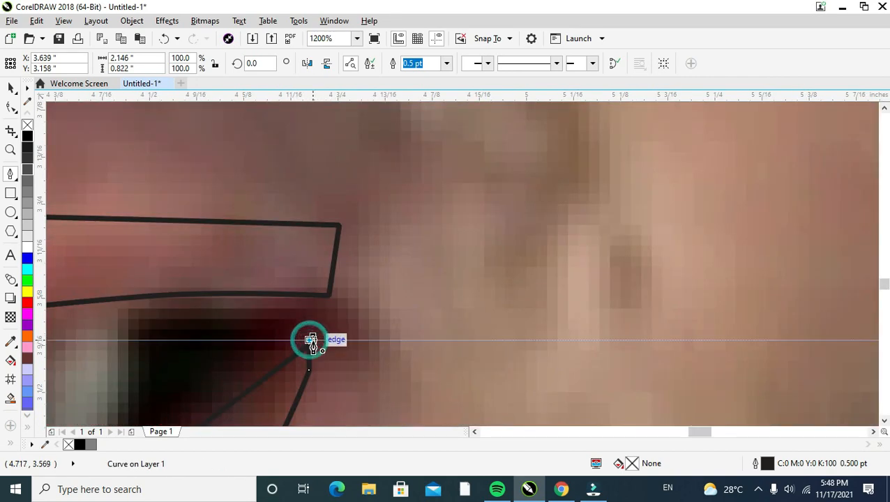
{"action": "left_click", "coordinate": [312, 342]}
Step: Move the lower lip outline's right end node out to the mouth corner and delete the surplus nodes beside it with the Shape tool
{"action": "key", "text": "space"}
{"action": "scroll", "coordinate": [313, 342], "scroll_direction": "down", "scroll_amount": 4}
{"action": "scroll", "coordinate": [233, 405], "scroll_direction": "up", "scroll_amount": 1}
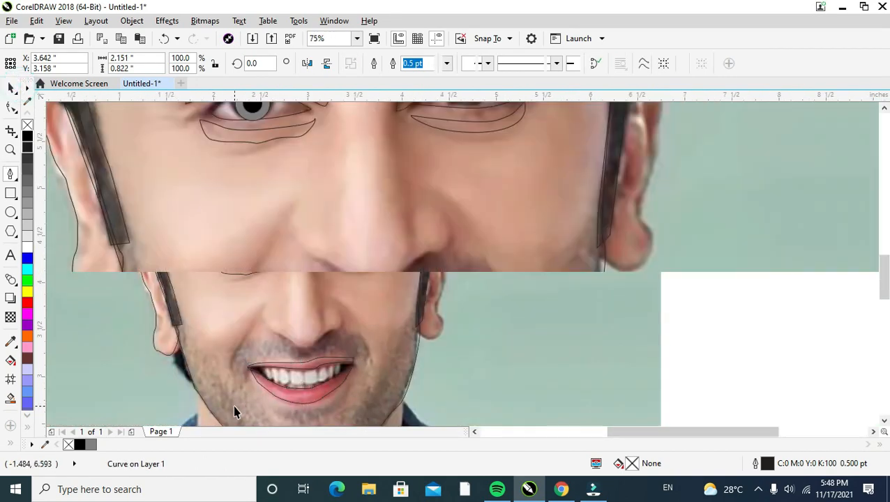
{"action": "scroll", "coordinate": [340, 369], "scroll_direction": "up", "scroll_amount": 1}
{"action": "key", "text": "F10"}
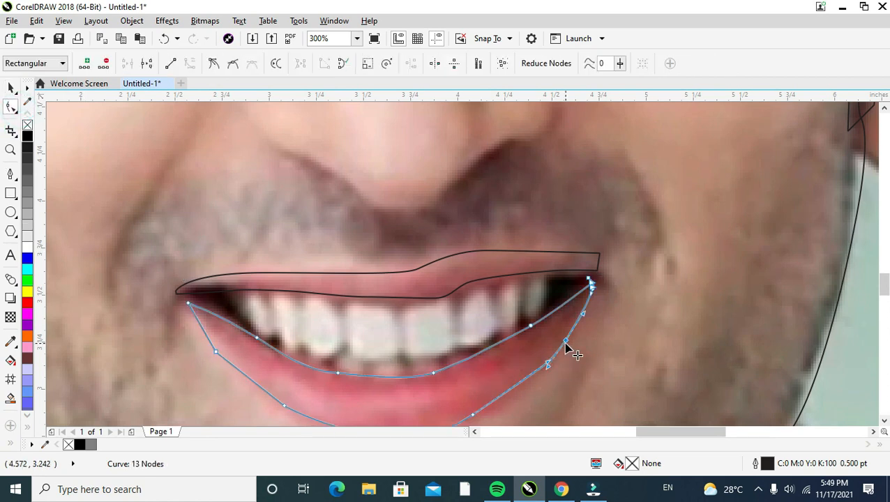
{"action": "scroll", "coordinate": [586, 278], "scroll_direction": "up", "scroll_amount": 1}
{"action": "left_click_drag", "start_coordinate": [584, 270], "coordinate": [597, 262]}
{"action": "double_click", "coordinate": [586, 272]}
{"action": "double_click", "coordinate": [584, 289]}
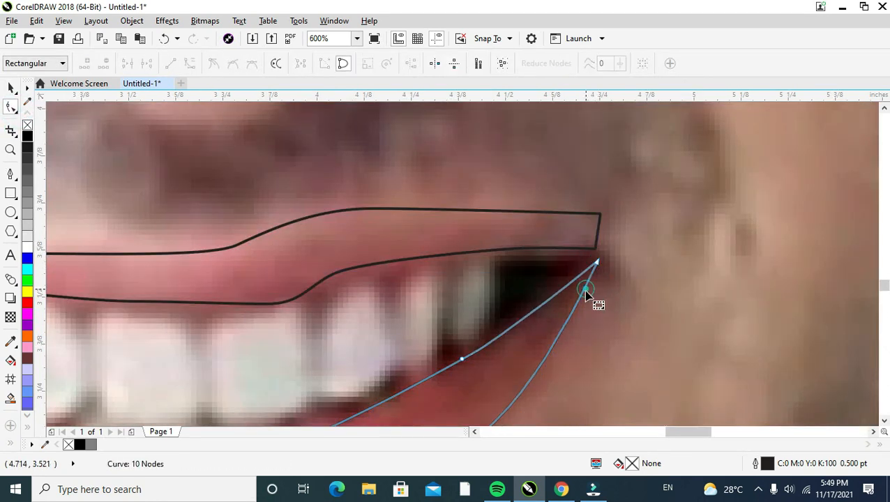
Step: Adjust the nodes along the lower lip's upper edge beneath the teeth and delete the extra node near the left mouth corner
{"action": "scroll", "coordinate": [580, 331], "scroll_direction": "down", "scroll_amount": 1}
{"action": "scroll", "coordinate": [488, 419], "scroll_direction": "down", "scroll_amount": 2}
{"action": "left_click_drag", "start_coordinate": [882, 250], "coordinate": [881, 308]}
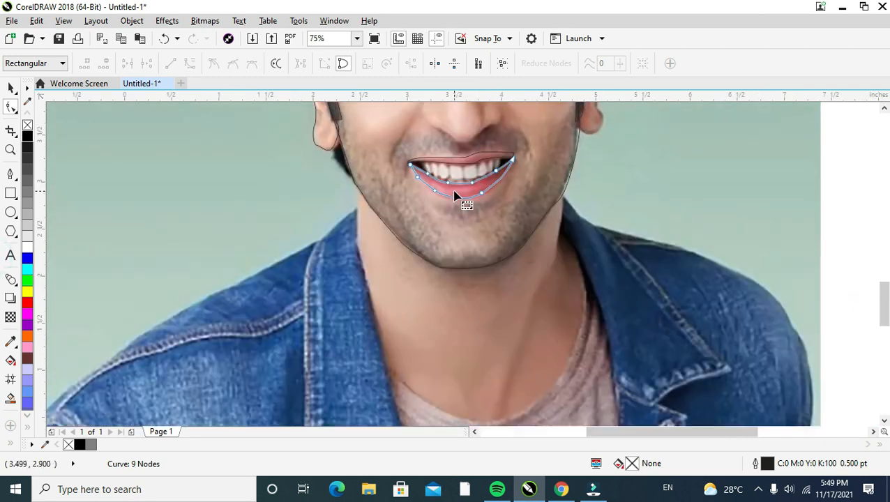
{"action": "scroll", "coordinate": [452, 191], "scroll_direction": "up", "scroll_amount": 2}
{"action": "left_click_drag", "start_coordinate": [528, 175], "coordinate": [529, 179]}
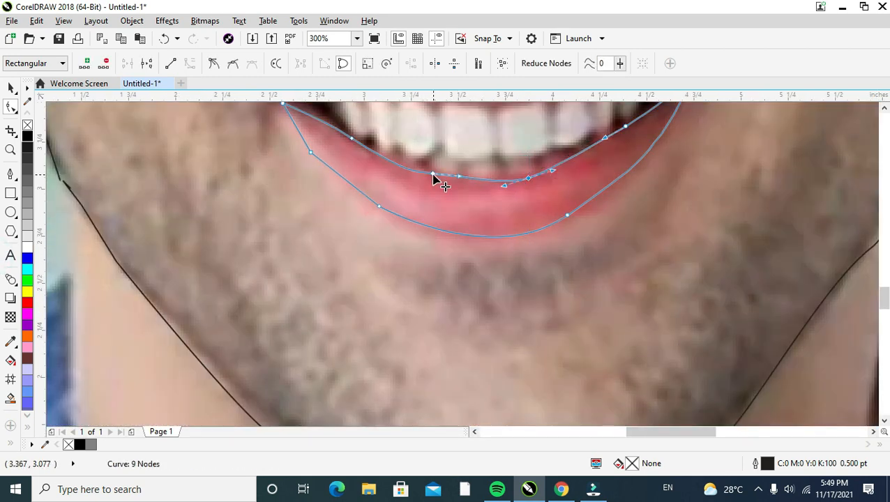
{"action": "left_click_drag", "start_coordinate": [433, 172], "coordinate": [432, 173]}
{"action": "double_click", "coordinate": [351, 138]}
{"action": "scroll", "coordinate": [374, 149], "scroll_direction": "down", "scroll_amount": 1}
{"action": "scroll", "coordinate": [417, 181], "scroll_direction": "down", "scroll_amount": 1}
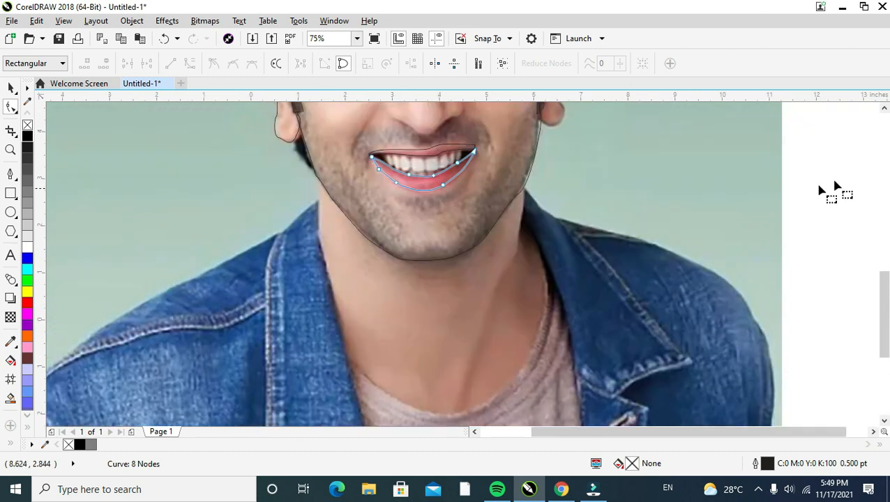
Step: Trace a Pen tool line from the right nostril under the nose to the left nostril and down the left smile crease, about 2.28 in wide
{"action": "left_click", "coordinate": [883, 107]}
{"action": "left_click", "coordinate": [884, 107]}
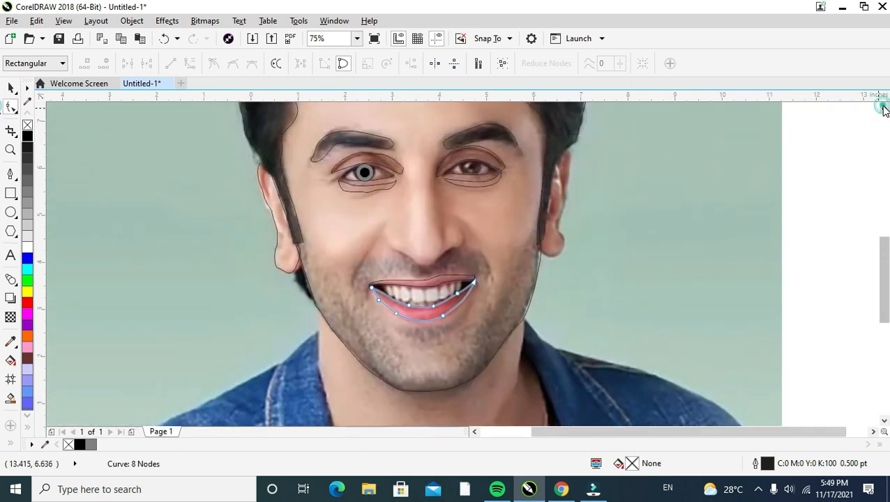
{"action": "left_click", "coordinate": [10, 174]}
{"action": "scroll", "coordinate": [392, 209], "scroll_direction": "up", "scroll_amount": 1}
{"action": "left_click", "coordinate": [524, 304]}
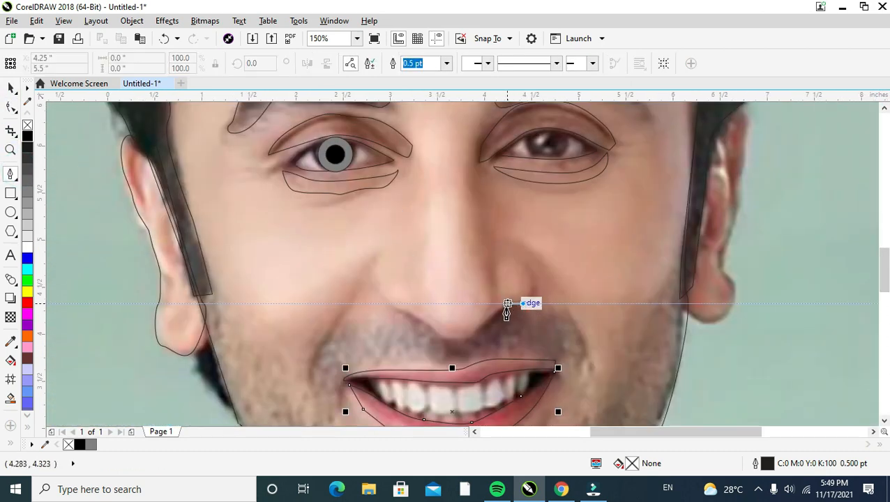
{"action": "left_click_drag", "start_coordinate": [505, 307], "coordinate": [441, 337]}
{"action": "left_click_drag", "start_coordinate": [423, 320], "coordinate": [416, 316]}
{"action": "left_click_drag", "start_coordinate": [395, 308], "coordinate": [347, 296]}
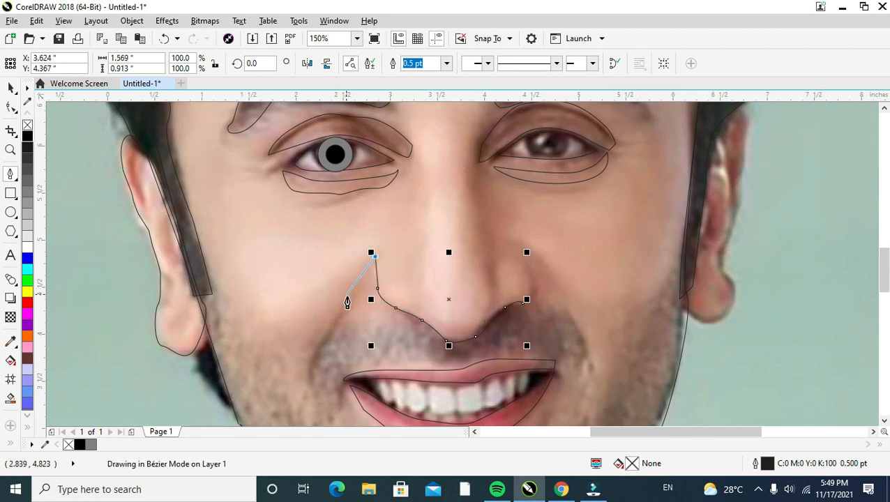
{"action": "left_click_drag", "start_coordinate": [334, 333], "coordinate": [311, 370]}
{"action": "left_click", "coordinate": [308, 384]}
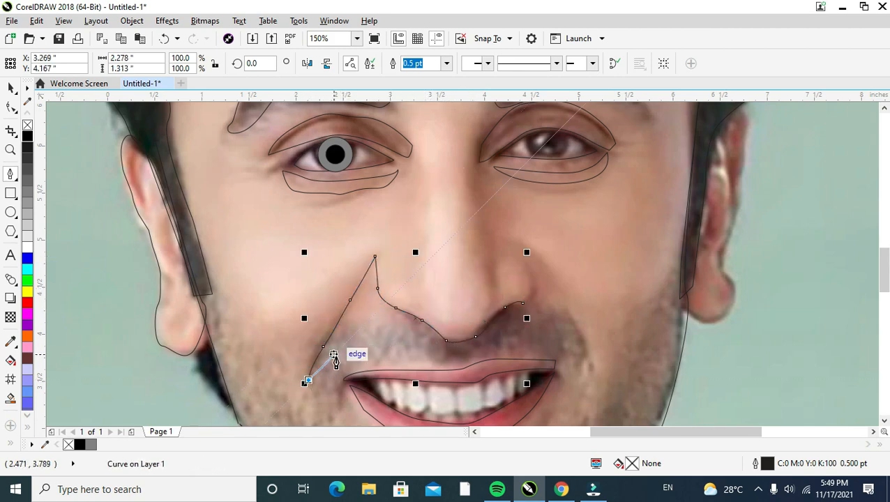
Step: Draw a closed Pen tool outline of the right smile crease beside the nostril, about 0.81 by 0.8 in
{"action": "left_click", "coordinate": [511, 239]}
{"action": "mouse_move", "coordinate": [556, 268]}
{"action": "left_mouse_down"}
{"action": "mouse_move", "coordinate": [569, 297]}
{"action": "mouse_move", "coordinate": [514, 257]}
{"action": "left_mouse_up"}
{"action": "left_click", "coordinate": [580, 315]}
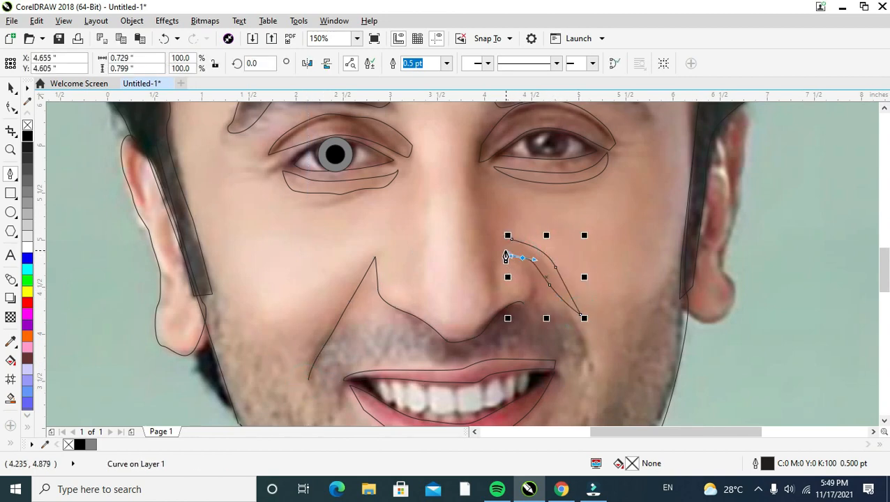
{"action": "left_click", "coordinate": [504, 251]}
{"action": "left_click", "coordinate": [512, 239]}
Step: Delete the left smile crease nodes from the nose line with the Shape tool, keeping only the part around the nose
{"action": "scroll", "coordinate": [542, 291], "scroll_direction": "down", "scroll_amount": 1}
{"action": "scroll", "coordinate": [457, 320], "scroll_direction": "up", "scroll_amount": 1}
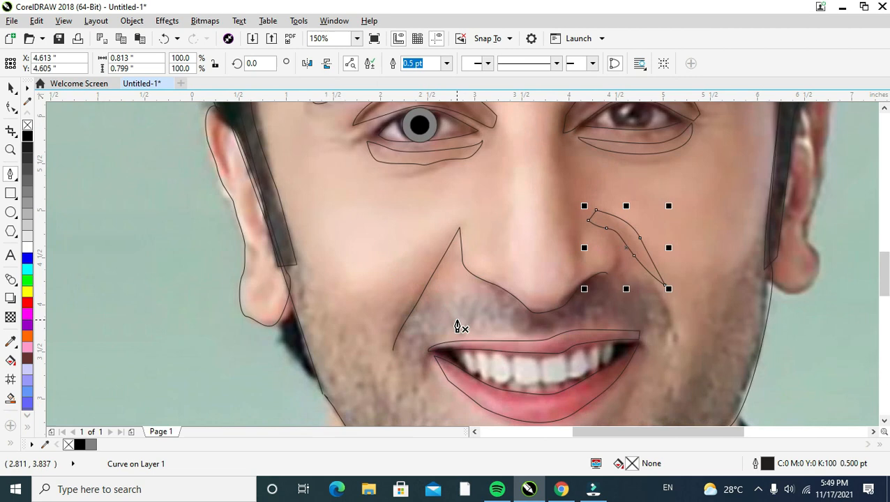
{"action": "key", "text": "F10"}
{"action": "left_click", "coordinate": [395, 347]}
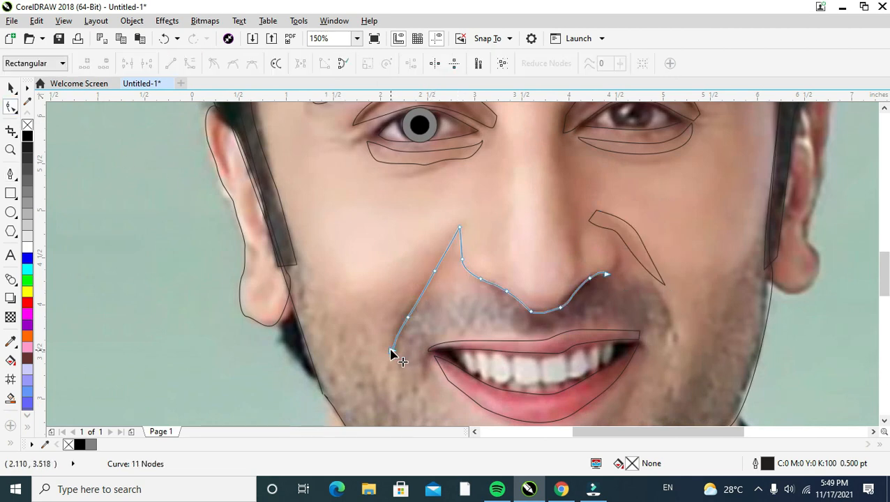
{"action": "double_click", "coordinate": [393, 348]}
{"action": "double_click", "coordinate": [407, 321]}
{"action": "left_click", "coordinate": [436, 269]}
{"action": "double_click", "coordinate": [436, 270]}
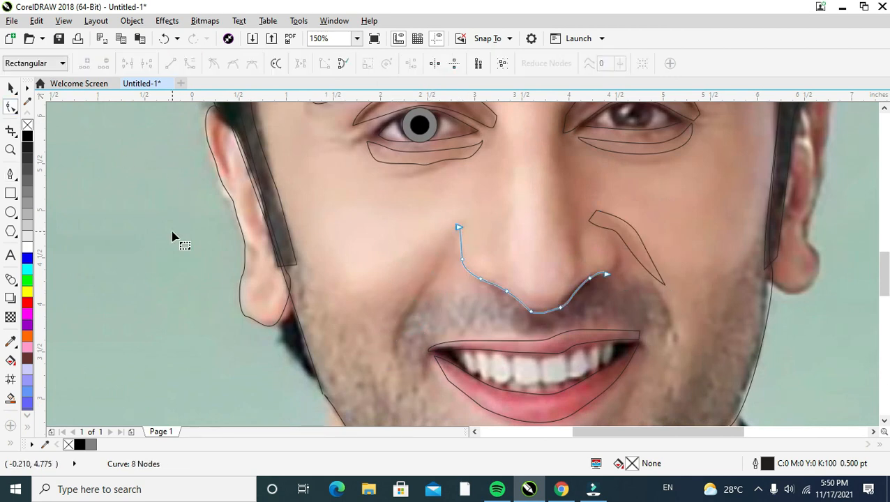
Step: Draw a narrow Pen tool outline of the left smile crease from beside the nostril past the mouth corner, about 0.66 by 1.52 in
{"action": "left_click_drag", "start_coordinate": [451, 231], "coordinate": [446, 238]}
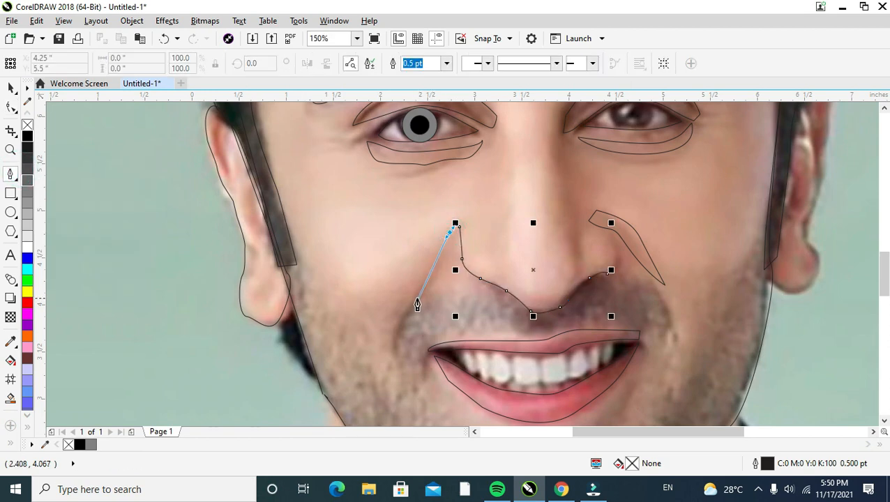
{"action": "left_click_drag", "start_coordinate": [391, 342], "coordinate": [390, 360]}
{"action": "left_click", "coordinate": [398, 373]}
{"action": "left_click_drag", "start_coordinate": [420, 310], "coordinate": [430, 293]}
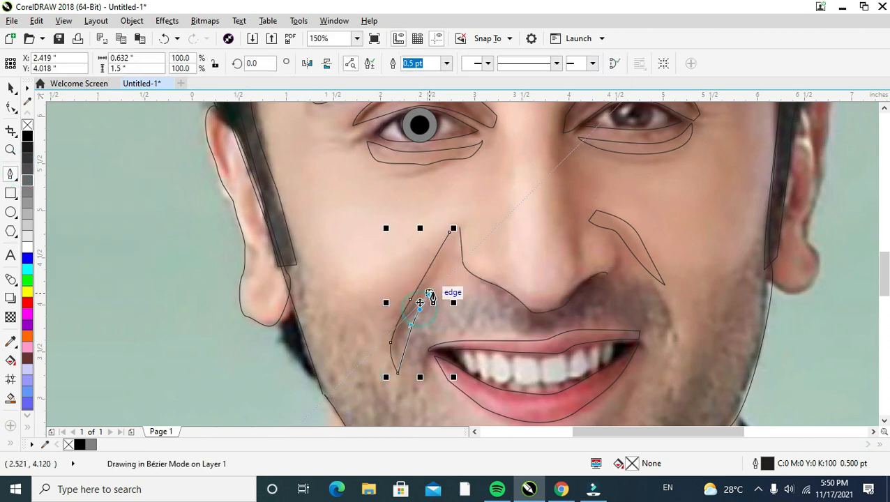
{"action": "left_click", "coordinate": [454, 233]}
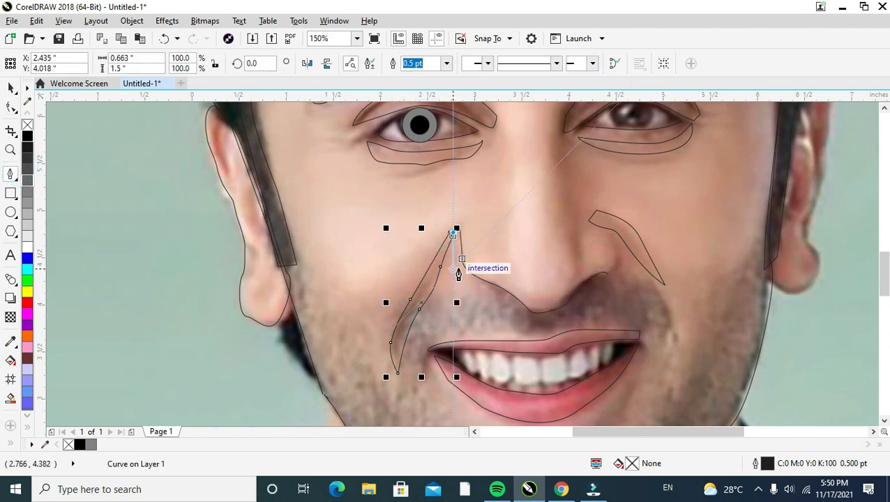
{"action": "scroll", "coordinate": [452, 235], "scroll_direction": "up", "scroll_amount": 2}
{"action": "scroll", "coordinate": [460, 252], "scroll_direction": "down", "scroll_amount": 2}
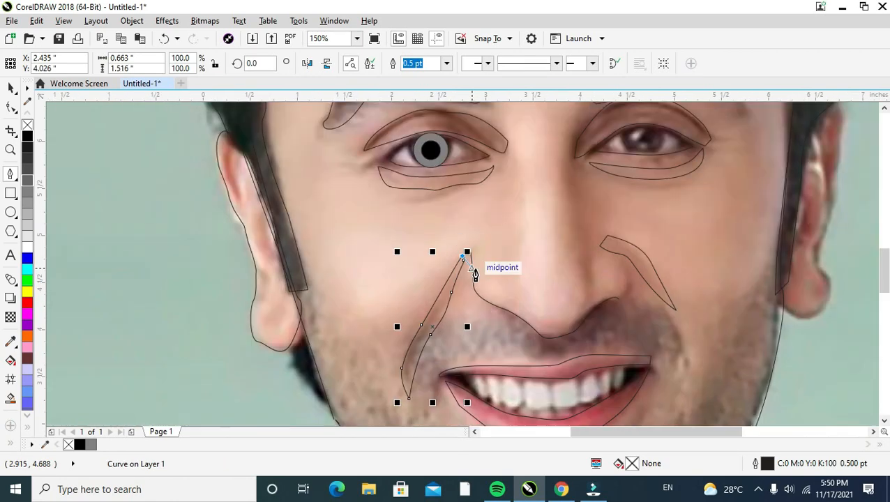
{"action": "left_click", "coordinate": [11, 89]}
{"action": "scroll", "coordinate": [304, 189], "scroll_direction": "down", "scroll_amount": 2}
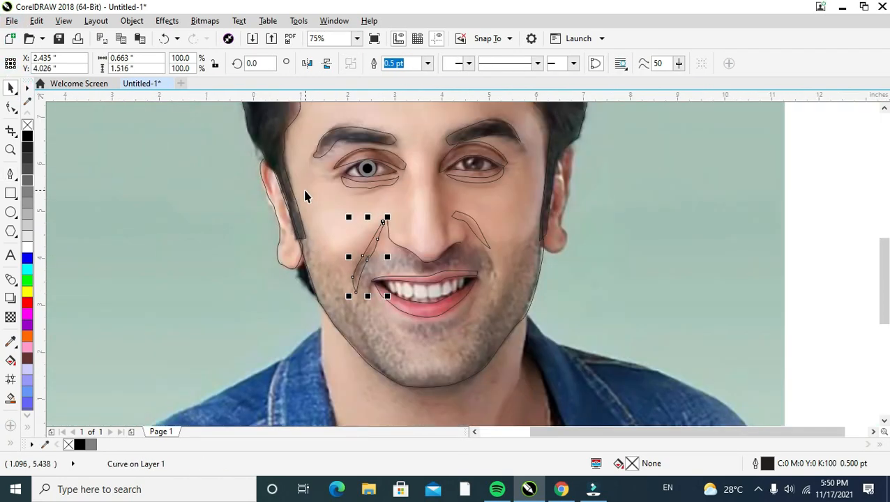
{"action": "scroll", "coordinate": [434, 206], "scroll_direction": "down", "scroll_amount": 2}
{"action": "scroll", "coordinate": [470, 160], "scroll_direction": "up", "scroll_amount": 1}
{"action": "left_click", "coordinate": [470, 161]}
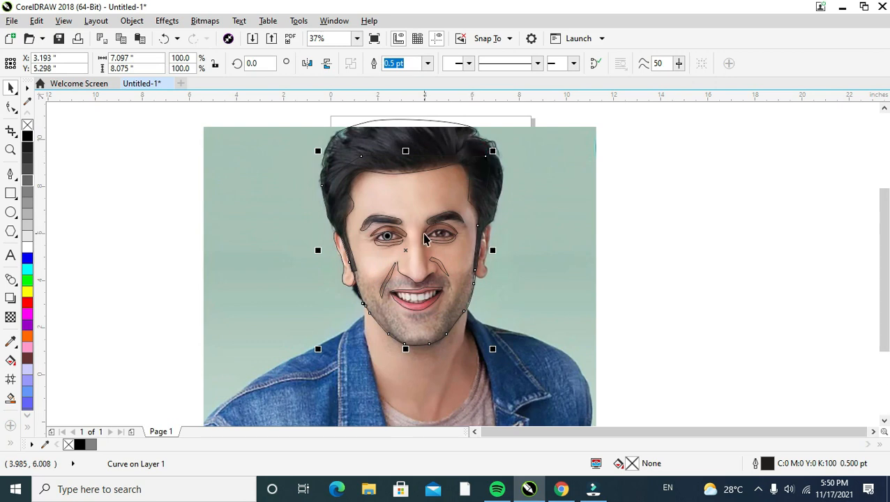
Step: Outline the right front tooth as a closed Pen tool shape about 0.28 by 0.32 in
{"action": "scroll", "coordinate": [391, 335], "scroll_direction": "up", "scroll_amount": 2}
{"action": "left_click", "coordinate": [10, 174]}
{"action": "scroll", "coordinate": [418, 366], "scroll_direction": "up", "scroll_amount": 1}
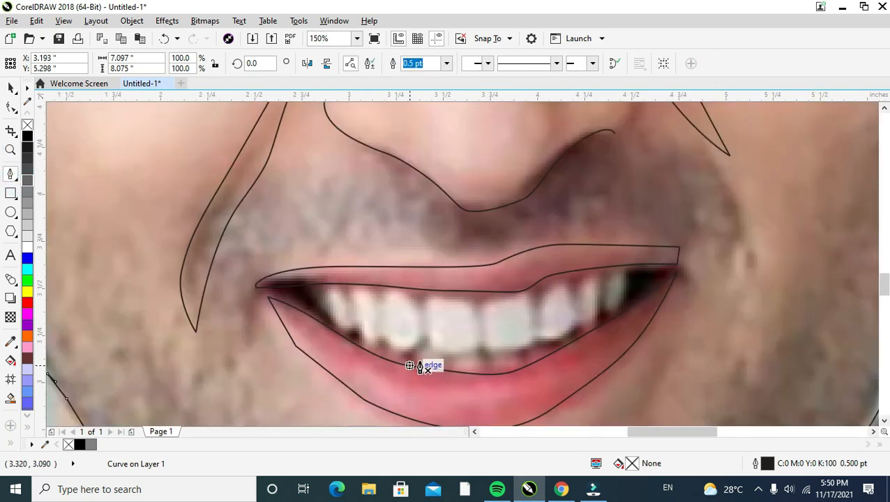
{"action": "left_click", "coordinate": [479, 302]}
{"action": "left_click", "coordinate": [482, 348]}
{"action": "left_click_drag", "start_coordinate": [513, 348], "coordinate": [529, 336]}
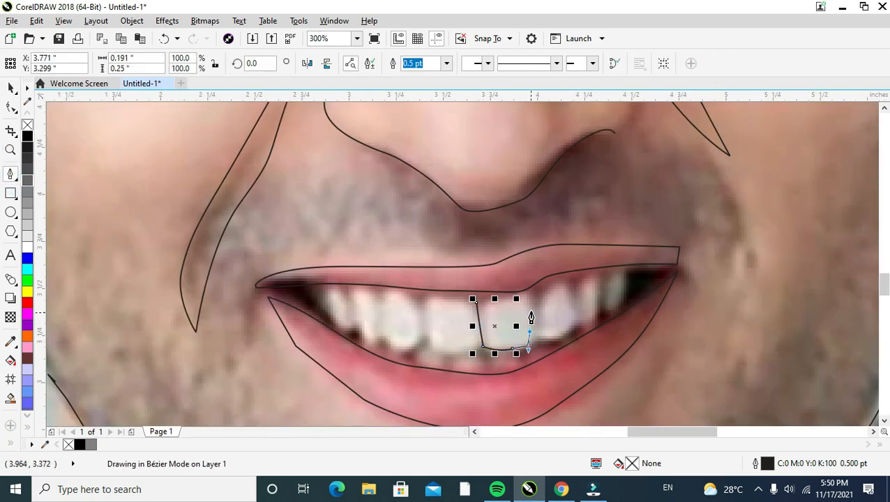
{"action": "left_click", "coordinate": [527, 288]}
{"action": "left_click", "coordinate": [478, 299]}
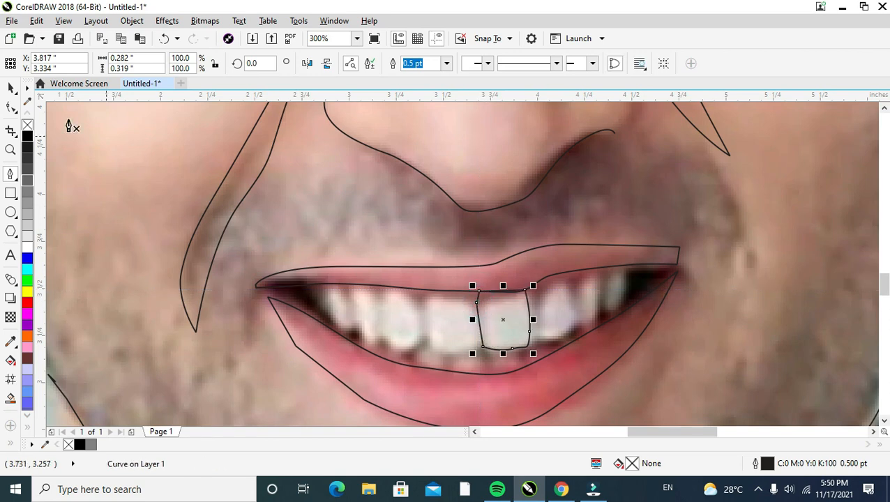
{"action": "key", "text": "space"}
Step: Outline the left front tooth as a closed Pen tool shape about 0.28 by 0.33 in
{"action": "left_click", "coordinate": [10, 174]}
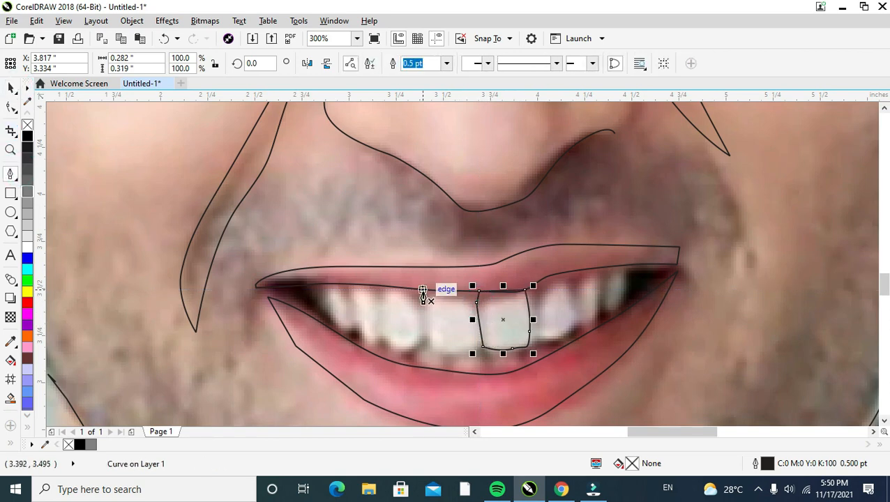
{"action": "left_click", "coordinate": [427, 300]}
{"action": "left_click", "coordinate": [434, 348]}
{"action": "left_click", "coordinate": [445, 351]}
{"action": "left_click", "coordinate": [476, 351]}
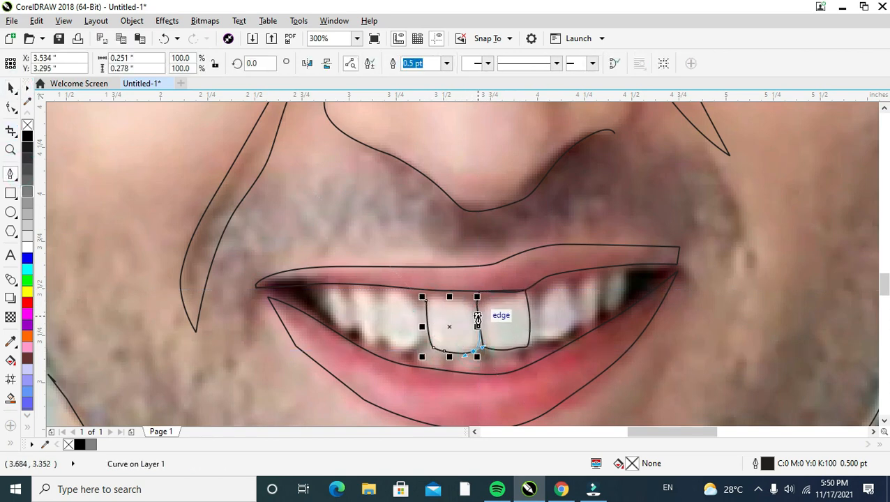
{"action": "left_click", "coordinate": [480, 298]}
{"action": "left_click", "coordinate": [435, 289]}
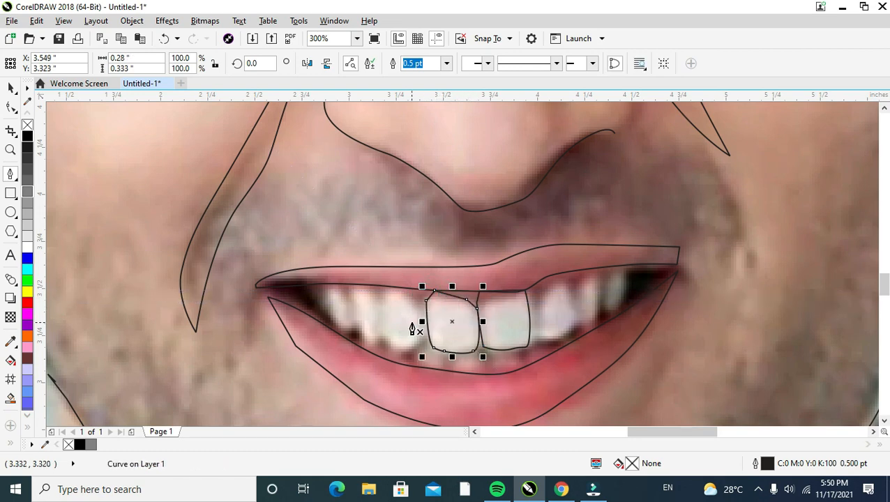
{"action": "left_click", "coordinate": [381, 301]}
{"action": "left_click", "coordinate": [397, 287]}
{"action": "left_click", "coordinate": [412, 301]}
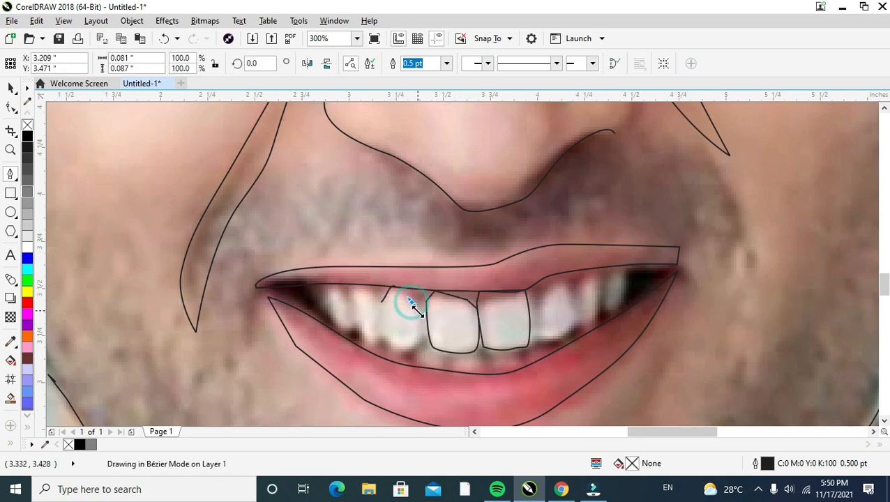
{"action": "left_click", "coordinate": [420, 329]}
{"action": "left_click", "coordinate": [416, 349]}
{"action": "left_click", "coordinate": [397, 353]}
{"action": "left_click", "coordinate": [378, 324]}
{"action": "left_click", "coordinate": [381, 302]}
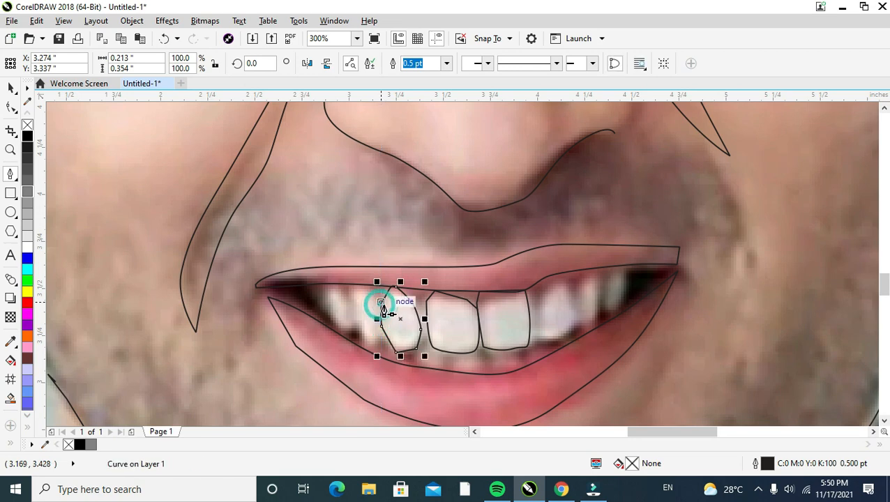
{"action": "key", "text": "Delete"}
Step: Start a Pen tool outline at the leftmost visible tooth and trace the gum line of the left teeth in peaks to the left front tooth
{"action": "scroll", "coordinate": [413, 337], "scroll_direction": "up", "scroll_amount": 1}
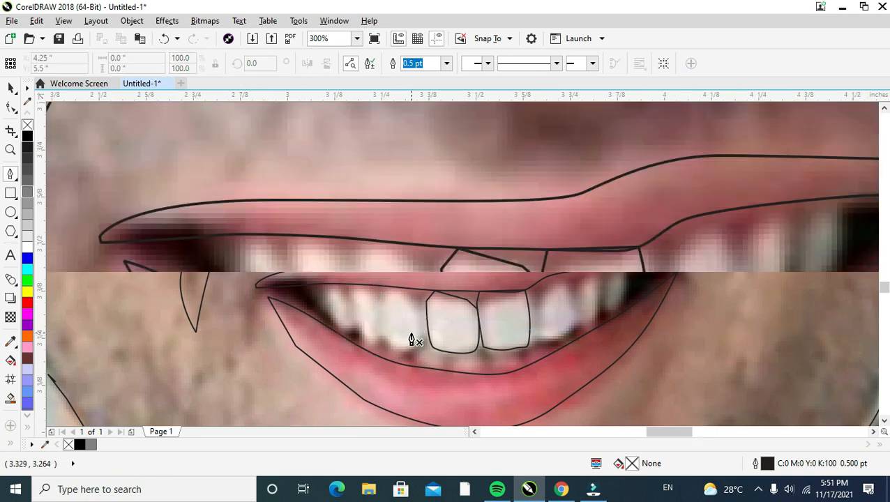
{"action": "scroll", "coordinate": [392, 336], "scroll_direction": "down", "scroll_amount": 1}
{"action": "left_click", "coordinate": [340, 297]}
{"action": "left_click", "coordinate": [354, 287]}
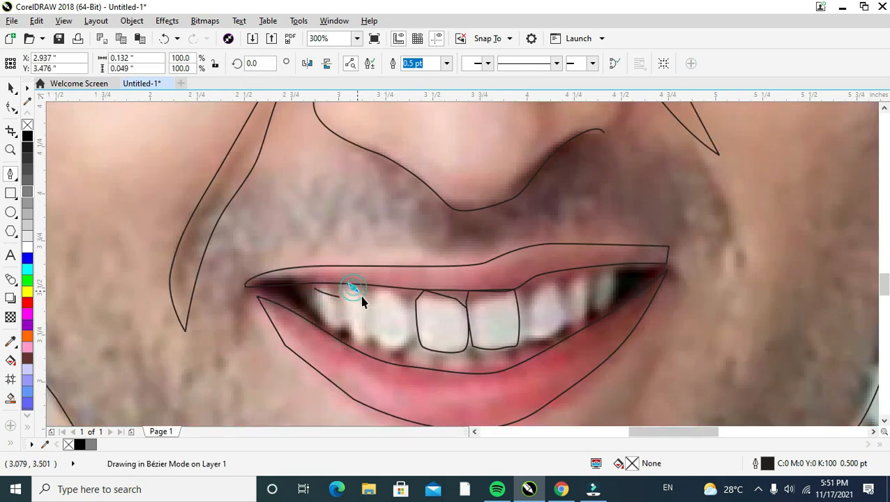
{"action": "left_click", "coordinate": [367, 299]}
{"action": "left_click", "coordinate": [386, 290]}
{"action": "left_click", "coordinate": [404, 300]}
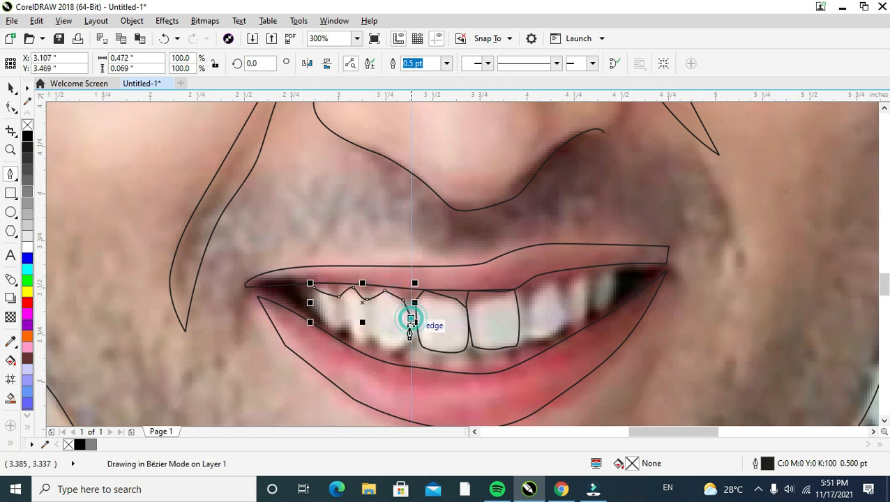
Step: Trace back along the lower edges of the left teeth and close the outline, making it about 0.56 by 0.32 in
{"action": "left_click", "coordinate": [411, 335]}
{"action": "left_click", "coordinate": [399, 347]}
{"action": "left_click", "coordinate": [361, 341]}
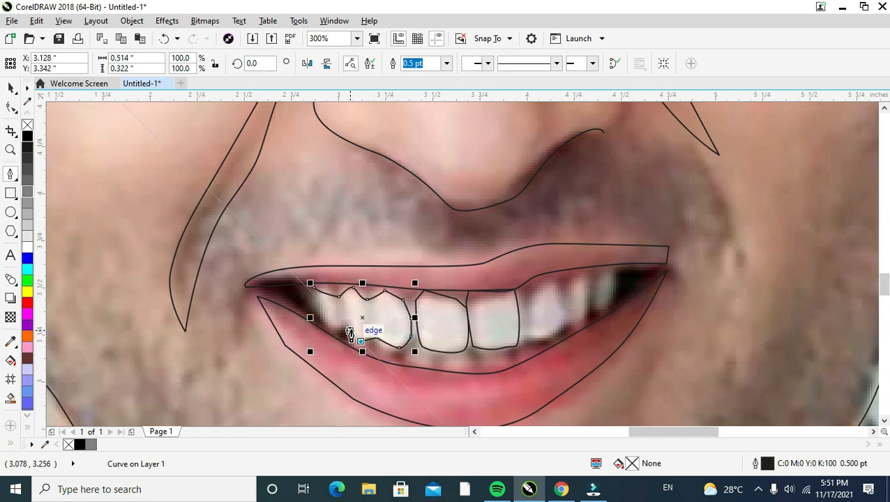
{"action": "left_click", "coordinate": [340, 324]}
{"action": "left_click", "coordinate": [309, 305]}
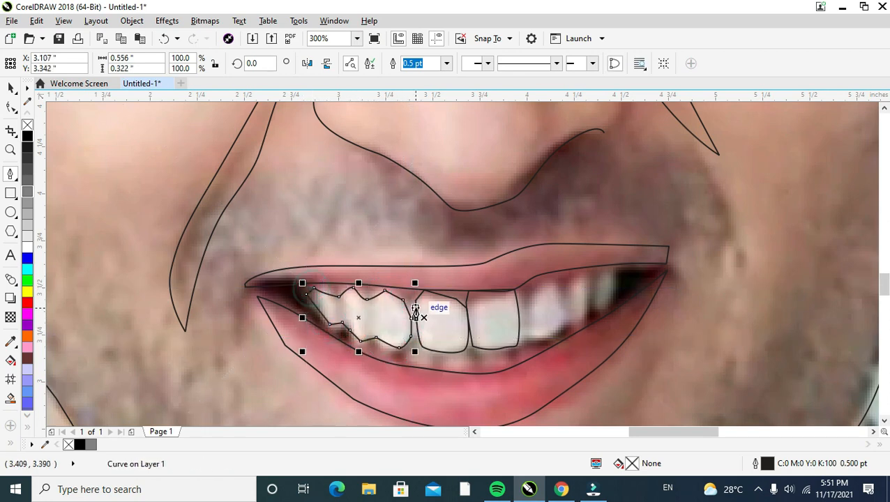
Step: Start a Pen tool outline beside the right front tooth and trace the gum line of the right teeth in peaks to the outermost tooth
{"action": "scroll", "coordinate": [419, 308], "scroll_direction": "down", "scroll_amount": 2}
{"action": "scroll", "coordinate": [455, 314], "scroll_direction": "up", "scroll_amount": 2}
{"action": "left_click", "coordinate": [488, 293]}
{"action": "left_click", "coordinate": [511, 281]}
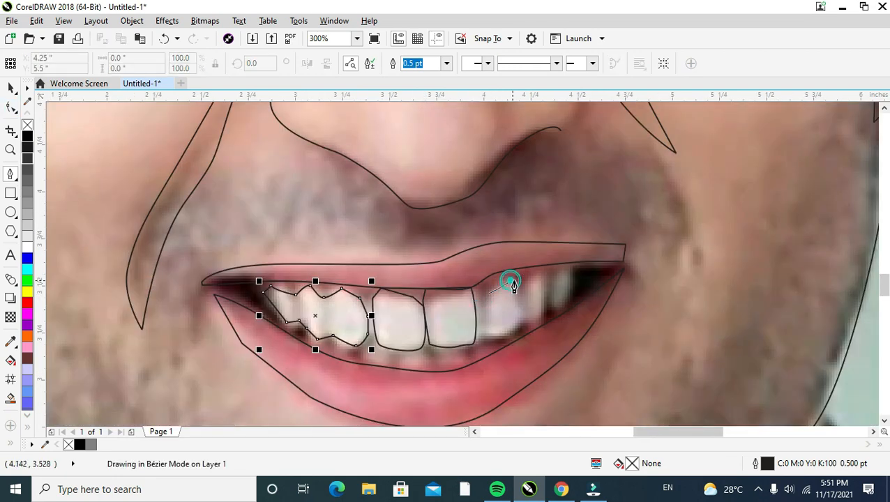
{"action": "left_click", "coordinate": [525, 285]}
{"action": "left_click", "coordinate": [541, 275]}
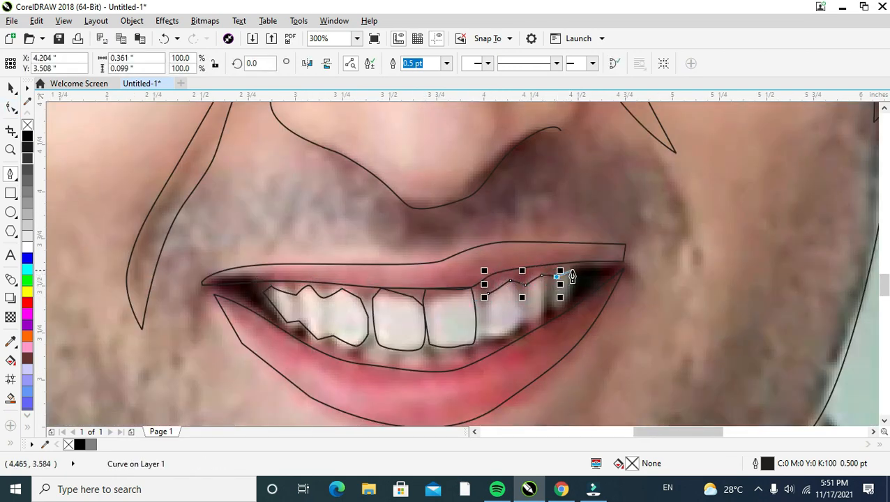
{"action": "left_click", "coordinate": [572, 270]}
Step: Trace back along the lower edges of the right teeth and close the outline, making it about 0.46 by 0.34 in
{"action": "left_click", "coordinate": [569, 297]}
{"action": "left_click", "coordinate": [551, 304]}
{"action": "left_click", "coordinate": [536, 314]}
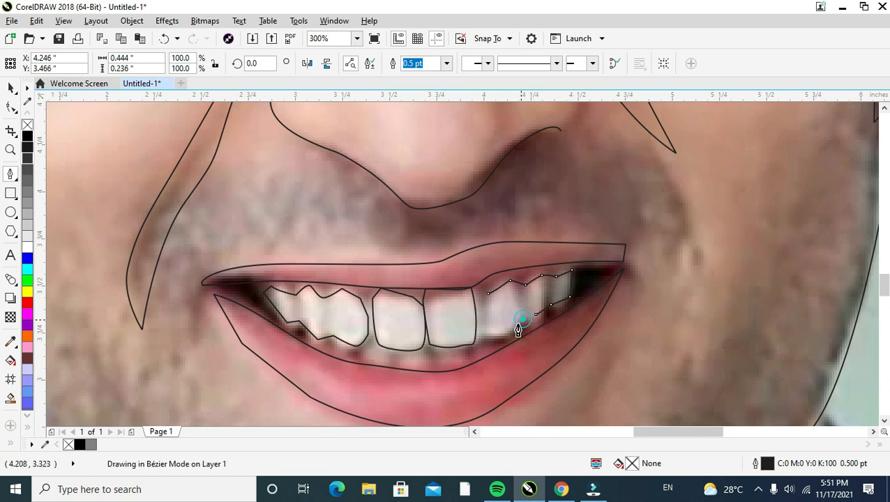
{"action": "double_click", "coordinate": [513, 332]}
{"action": "scroll", "coordinate": [482, 335], "scroll_direction": "up", "scroll_amount": 4}
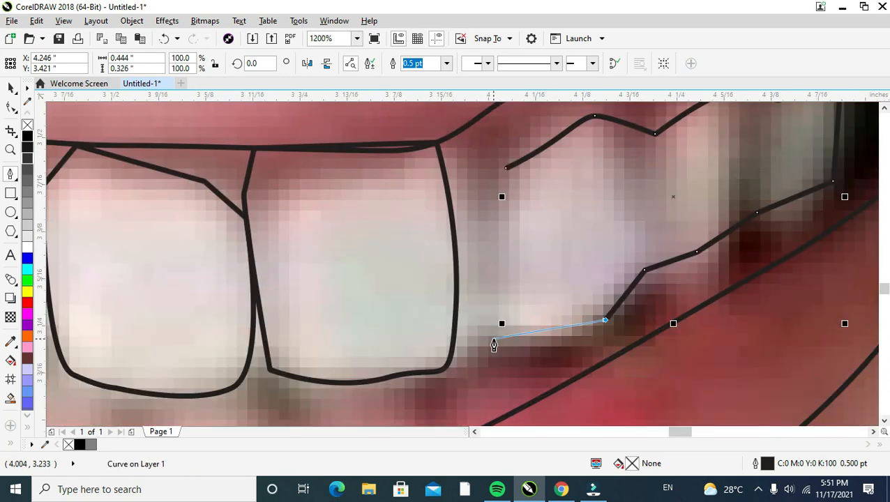
{"action": "left_click", "coordinate": [485, 334]}
{"action": "left_click", "coordinate": [487, 299]}
{"action": "left_click", "coordinate": [506, 174]}
{"action": "scroll", "coordinate": [505, 174], "scroll_direction": "down", "scroll_amount": 4}
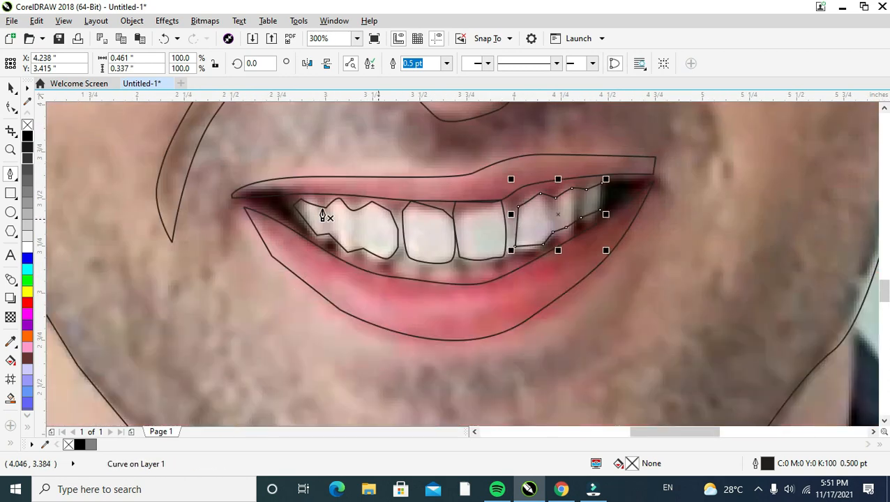
Step: Widen the right teeth outline to about 0.53 in toward the right front tooth and move its two inner corner nodes onto that tooth's edge
{"action": "scroll", "coordinate": [496, 225], "scroll_direction": "up", "scroll_amount": 2}
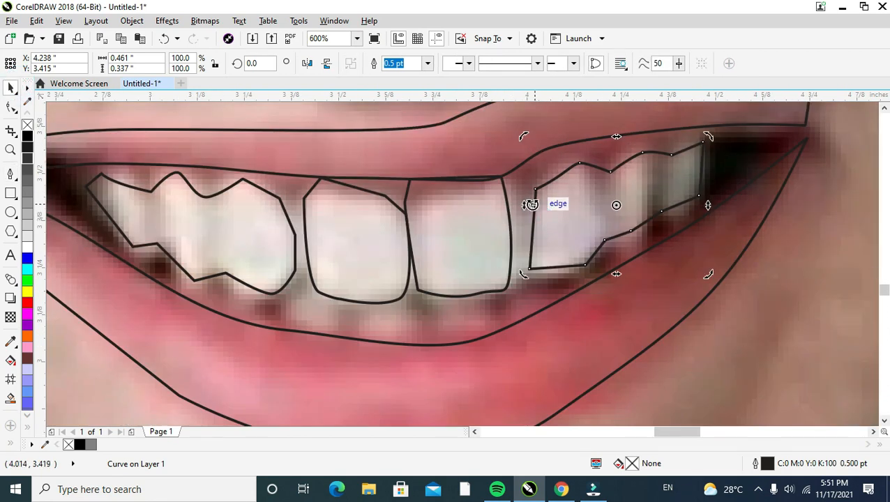
{"action": "left_click", "coordinate": [531, 205]}
{"action": "left_click_drag", "start_coordinate": [525, 205], "coordinate": [500, 205]}
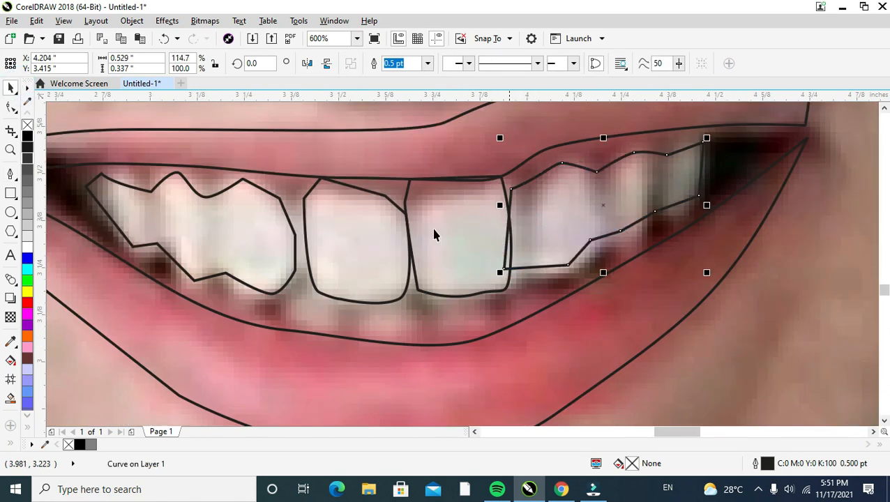
{"action": "left_click", "coordinate": [10, 107]}
{"action": "left_click_drag", "start_coordinate": [504, 268], "coordinate": [509, 268]}
{"action": "left_click_drag", "start_coordinate": [512, 188], "coordinate": [504, 190]}
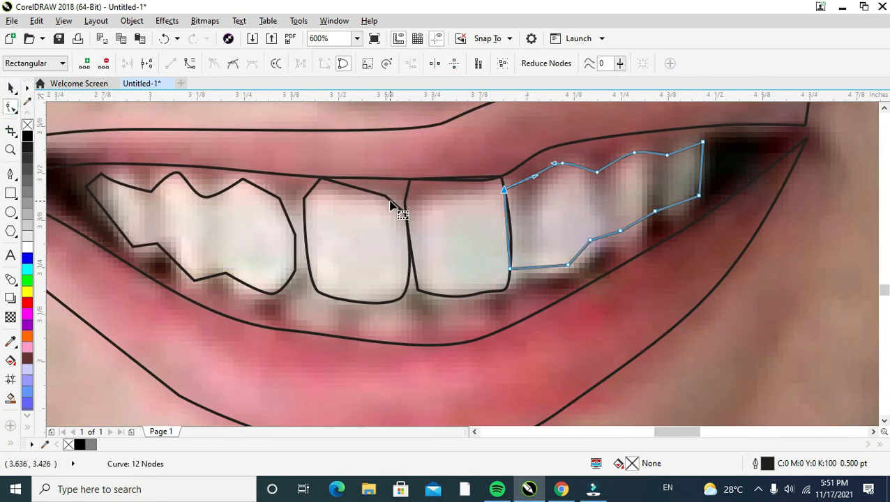
Step: Reshape the left front tooth outline with a straight top edge whose inner corner meets the right front tooth
{"action": "left_click", "coordinate": [388, 202]}
{"action": "left_click_drag", "start_coordinate": [406, 213], "coordinate": [406, 180]}
{"action": "left_click", "coordinate": [399, 298]}
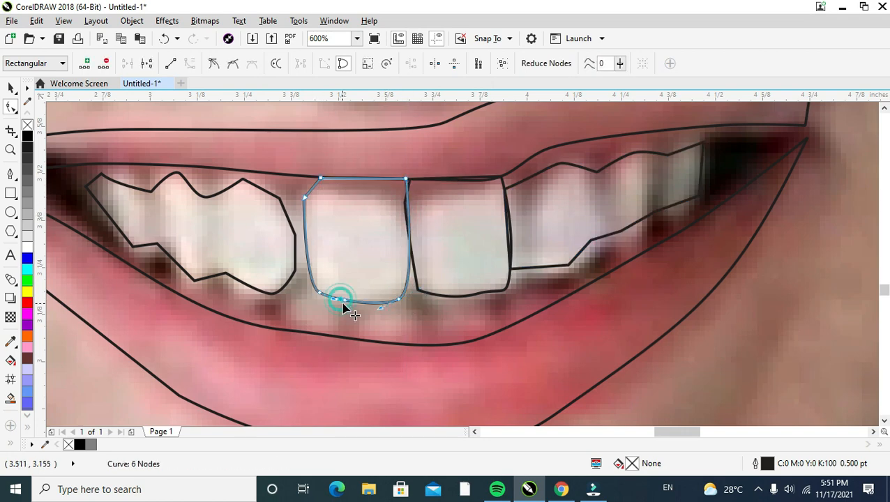
{"action": "scroll", "coordinate": [343, 308], "scroll_direction": "down", "scroll_amount": 4}
{"action": "scroll", "coordinate": [341, 310], "scroll_direction": "up", "scroll_amount": 4}
{"action": "scroll", "coordinate": [317, 283], "scroll_direction": "down", "scroll_amount": 2}
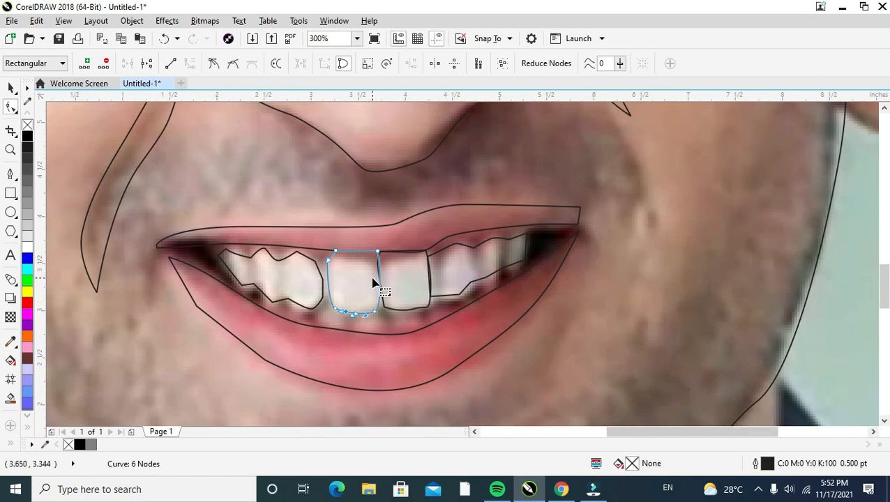
Step: Outline the dark gap at the left corner of the mouth as a closed Pen tool shape about 0.19 by 0.10 in
{"action": "scroll", "coordinate": [294, 271], "scroll_direction": "up", "scroll_amount": 1}
{"action": "left_click", "coordinate": [10, 176]}
{"action": "left_click", "coordinate": [265, 259]}
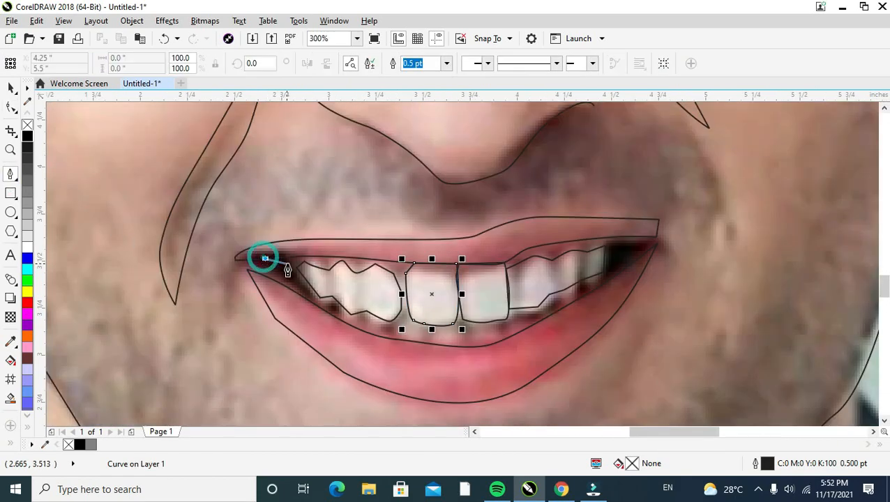
{"action": "left_click", "coordinate": [297, 266]}
{"action": "left_click_drag", "start_coordinate": [297, 278], "coordinate": [287, 279]}
{"action": "left_click", "coordinate": [265, 259]}
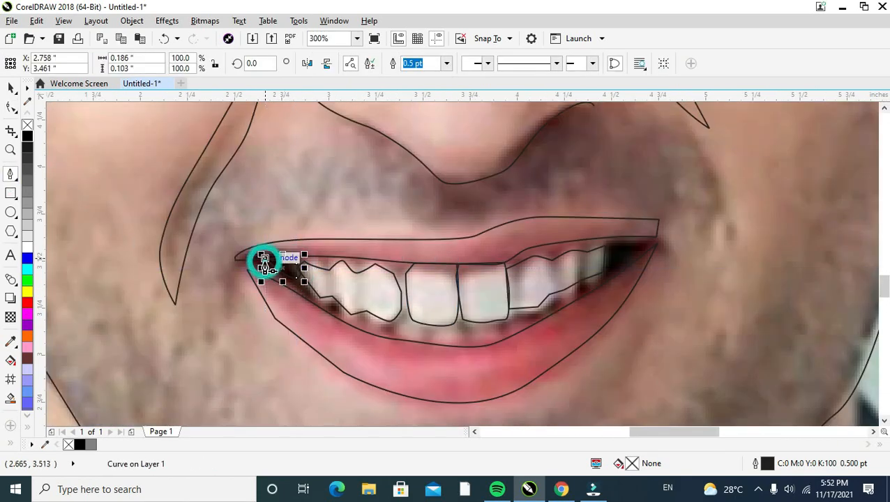
Step: Outline the dark gap at the right corner of the mouth as a closed triangle about 0.17 by 0.15 in
{"action": "left_click", "coordinate": [610, 251]}
{"action": "left_click", "coordinate": [643, 243]}
{"action": "left_click", "coordinate": [620, 271]}
{"action": "left_click", "coordinate": [610, 251]}
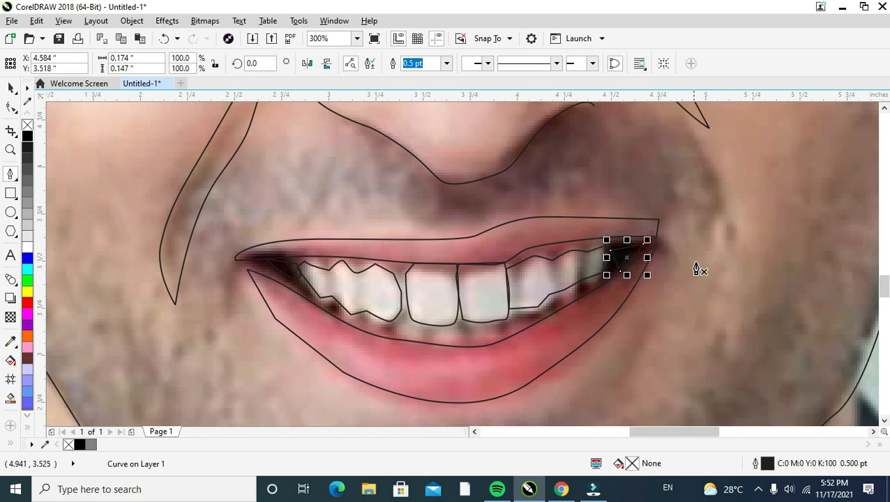
Step: Start a Pen tool outline of the right ear at the hair edge and trace its outer edge down to the earlobe
{"action": "scroll", "coordinate": [568, 243], "scroll_direction": "down", "scroll_amount": 2}
{"action": "scroll", "coordinate": [666, 225], "scroll_direction": "down", "scroll_amount": 1}
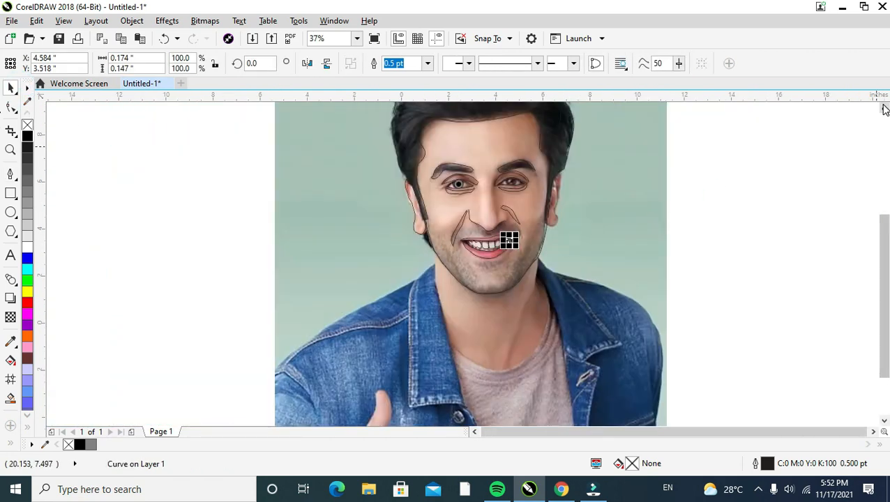
{"action": "key", "text": "space"}
{"action": "scroll", "coordinate": [548, 206], "scroll_direction": "up", "scroll_amount": 2}
{"action": "scroll", "coordinate": [548, 206], "scroll_direction": "up", "scroll_amount": 1}
{"action": "key", "text": "space"}
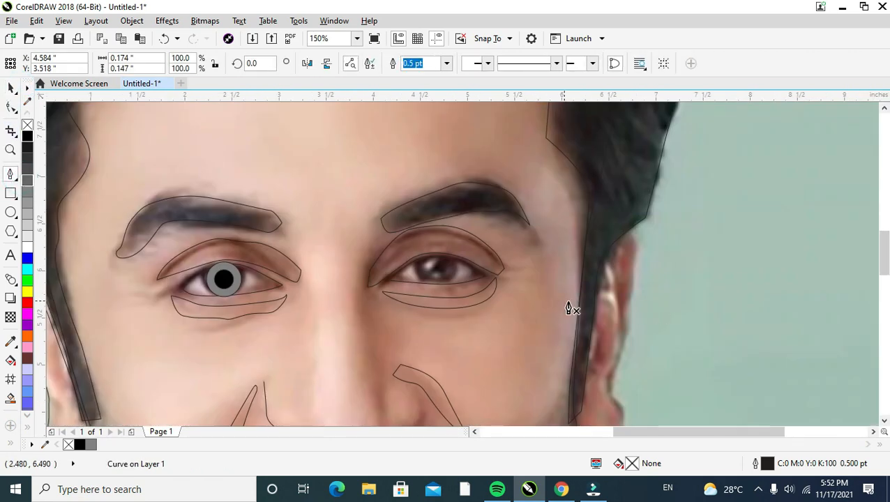
{"action": "left_click", "coordinate": [608, 257]}
{"action": "left_click", "coordinate": [629, 228]}
{"action": "left_click", "coordinate": [637, 249]}
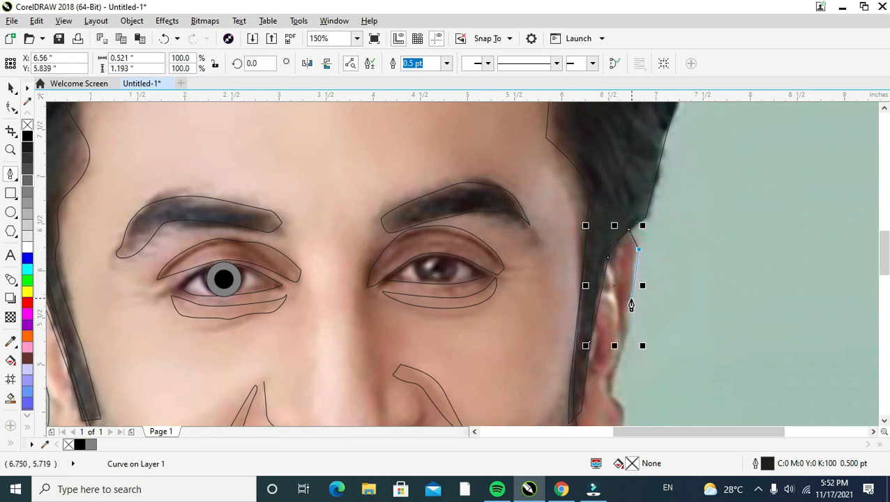
{"action": "left_click", "coordinate": [619, 356]}
{"action": "scroll", "coordinate": [612, 387], "scroll_direction": "down", "scroll_amount": 1}
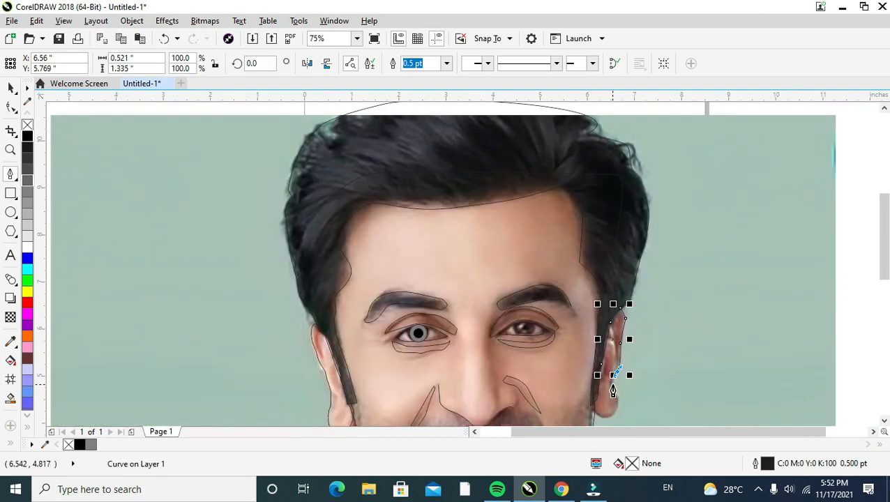
{"action": "scroll", "coordinate": [618, 413], "scroll_direction": "up", "scroll_amount": 1}
{"action": "left_click", "coordinate": [609, 362]}
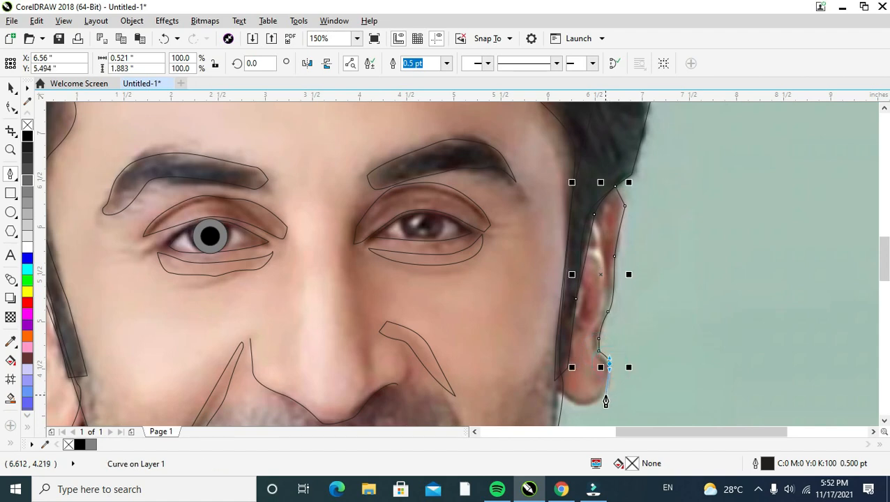
Step: Continue the right ear outline around the lobe and up the inner edge beside the sideburn, making it about 0.66 by 2.33 in
{"action": "left_click", "coordinate": [564, 403]}
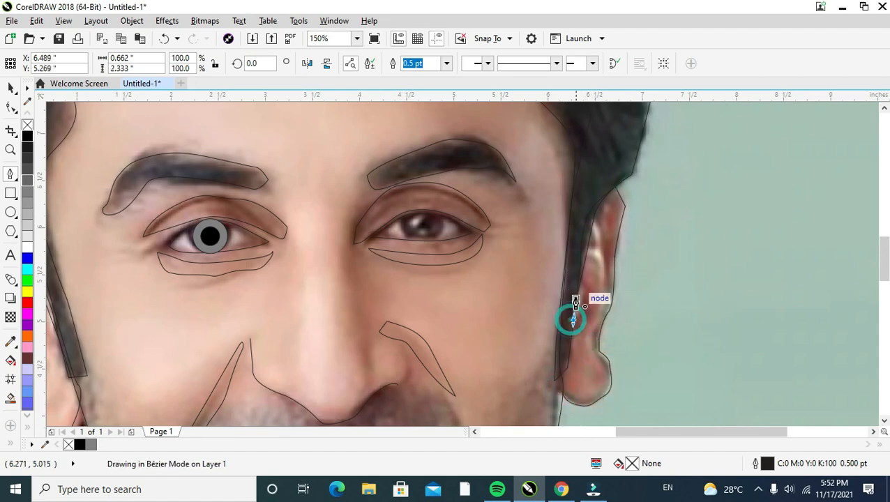
{"action": "left_click", "coordinate": [591, 233]}
{"action": "scroll", "coordinate": [600, 216], "scroll_direction": "up", "scroll_amount": 1}
{"action": "left_click", "coordinate": [588, 214]}
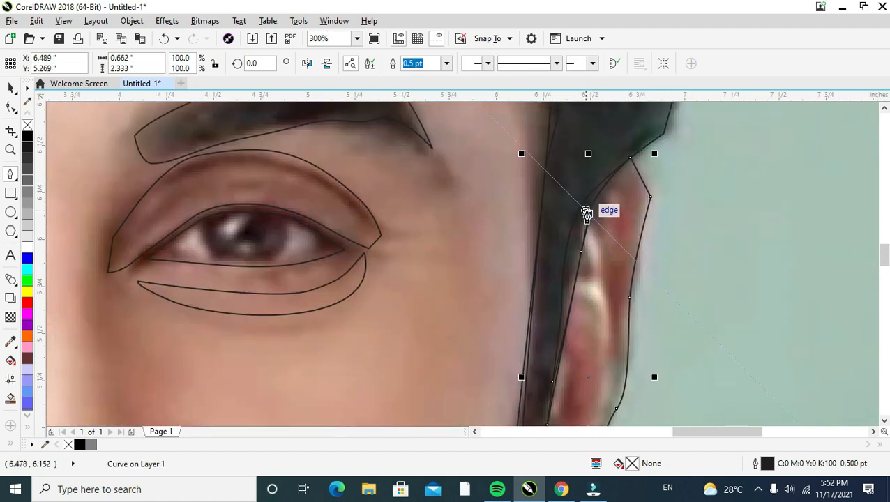
{"action": "left_click", "coordinate": [11, 86]}
{"action": "scroll", "coordinate": [489, 248], "scroll_direction": "down", "scroll_amount": 2}
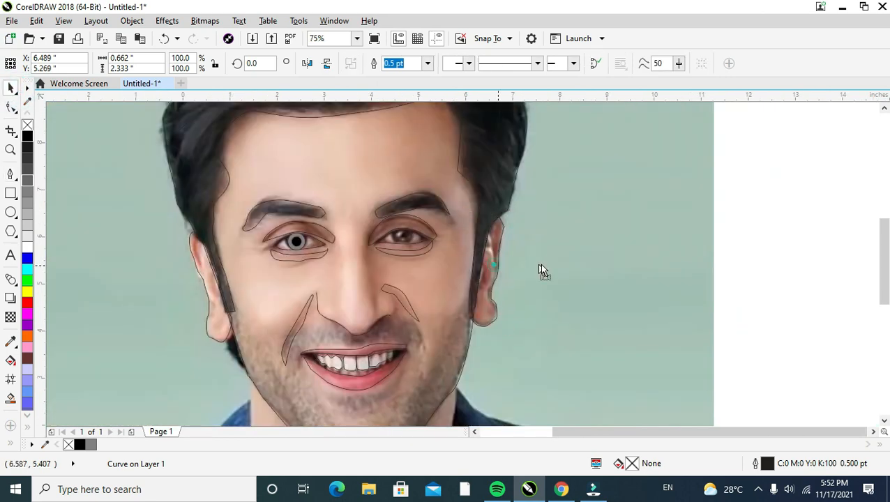
{"action": "scroll", "coordinate": [495, 316], "scroll_direction": "down", "scroll_amount": 2}
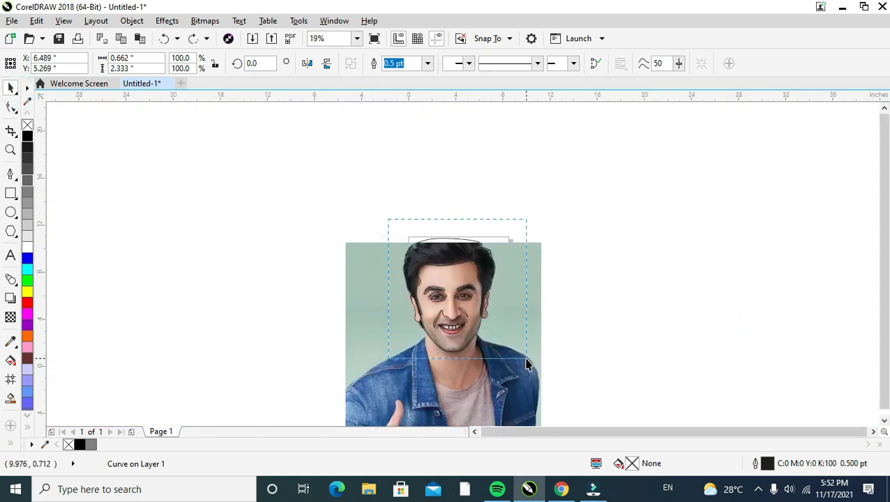
{"action": "left_click_drag", "start_coordinate": [526, 365], "coordinate": [527, 363]}
{"action": "left_click_drag", "start_coordinate": [461, 275], "coordinate": [695, 257]}
{"action": "key", "text": "ctrl+z"}
{"action": "scroll", "coordinate": [532, 298], "scroll_direction": "up", "scroll_amount": 3}
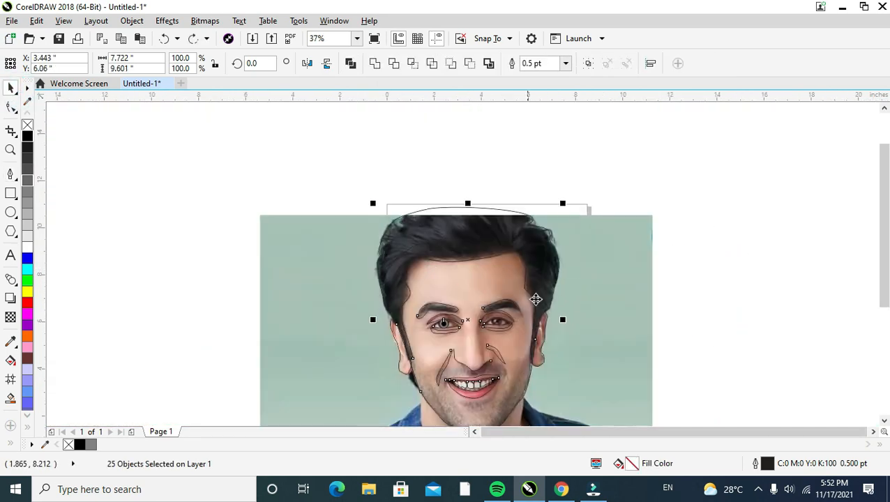
{"action": "left_click", "coordinate": [117, 168]}
{"action": "left_click_drag", "start_coordinate": [117, 169], "coordinate": [469, 262]}
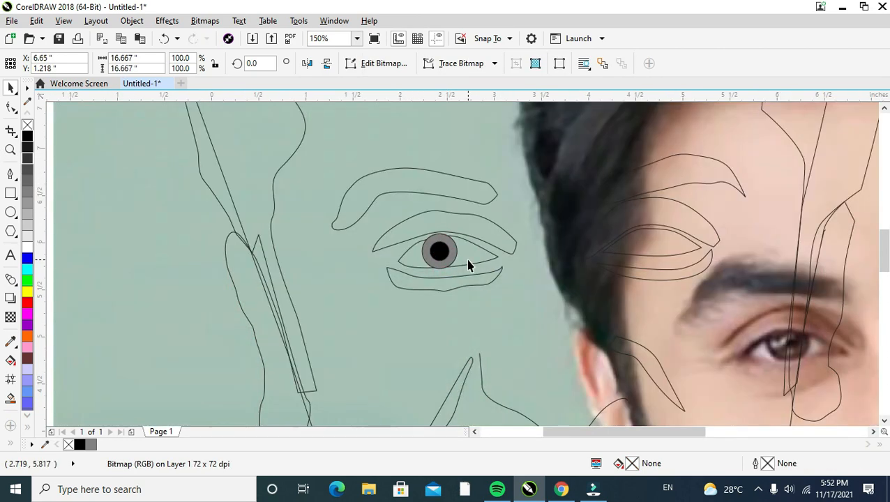
{"action": "key", "text": "ctrl+z"}
Step: Draw an ellipse for the right eye's iris, widen it to about 0.37 by 0.33 in and centre it over the iris
{"action": "left_click_drag", "start_coordinate": [640, 228], "coordinate": [668, 244]}
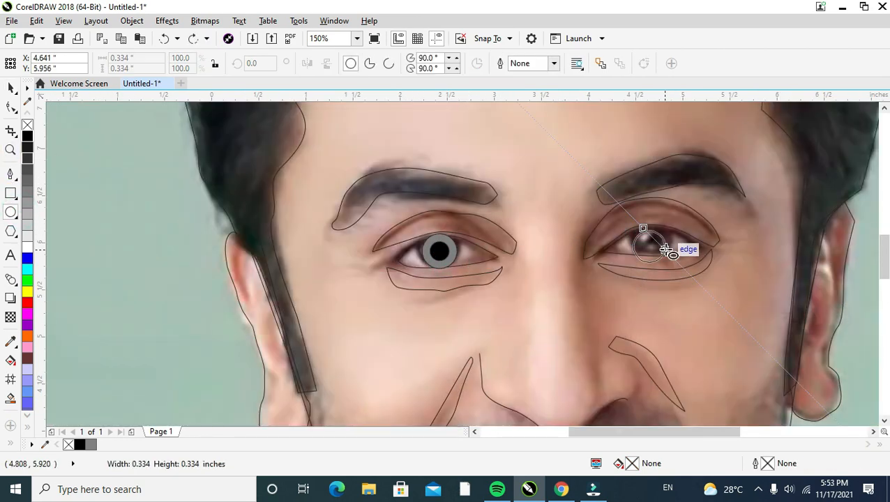
{"action": "key", "text": "shift+F2"}
{"action": "left_click", "coordinate": [11, 87]}
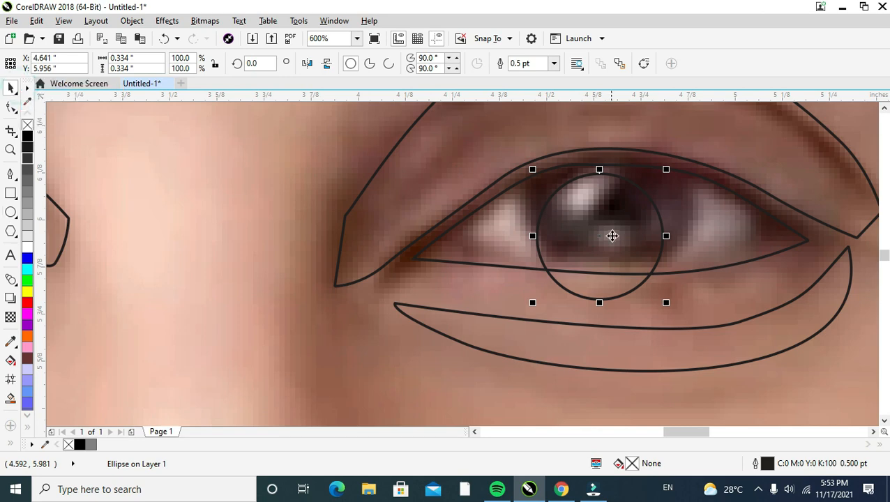
{"action": "left_click_drag", "start_coordinate": [612, 234], "coordinate": [620, 217]}
{"action": "left_click_drag", "start_coordinate": [676, 219], "coordinate": [687, 218]}
{"action": "left_click_drag", "start_coordinate": [612, 218], "coordinate": [608, 213]}
Step: Make a smaller concentric copy of the iris ellipse, about 0.18 by 0.16 in, as the right eye's pupil and fill it black
{"action": "left_click_drag", "start_coordinate": [683, 152], "coordinate": [649, 179]}
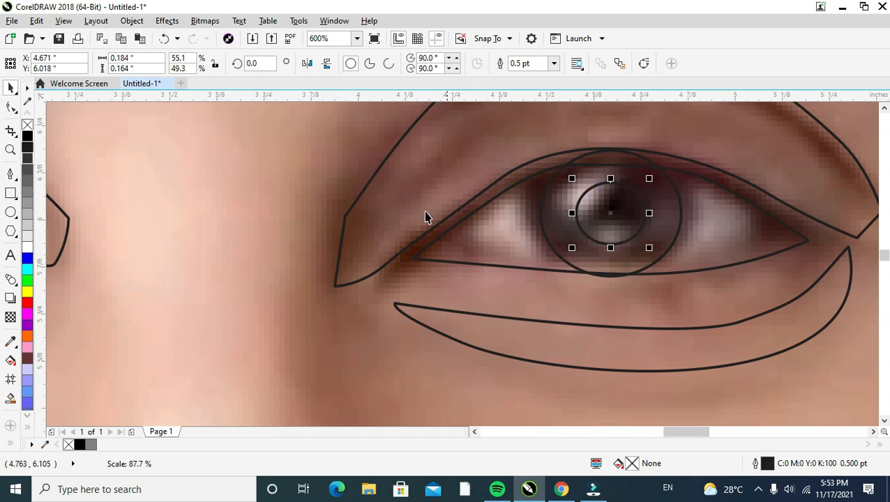
{"action": "double_click", "coordinate": [26, 137]}
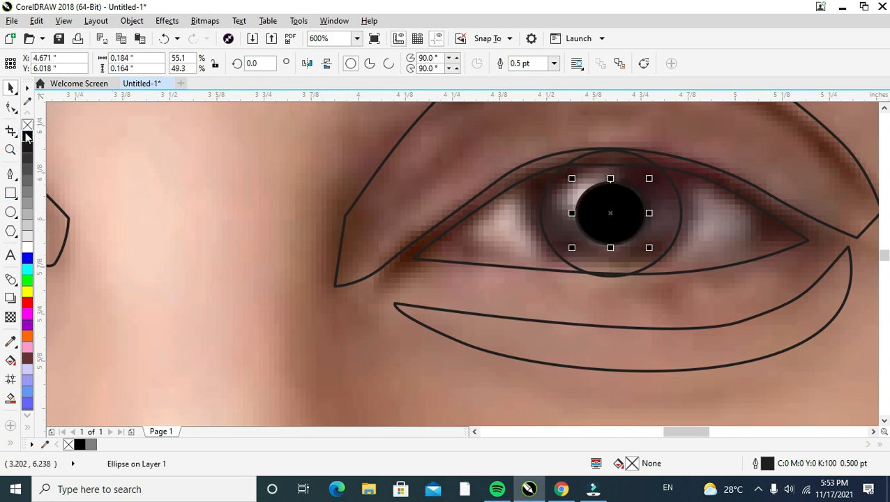
{"action": "left_click", "coordinate": [444, 410]}
Step: Fill the right eye's iris ellipse with dark grey (#333333)
{"action": "left_click", "coordinate": [658, 260]}
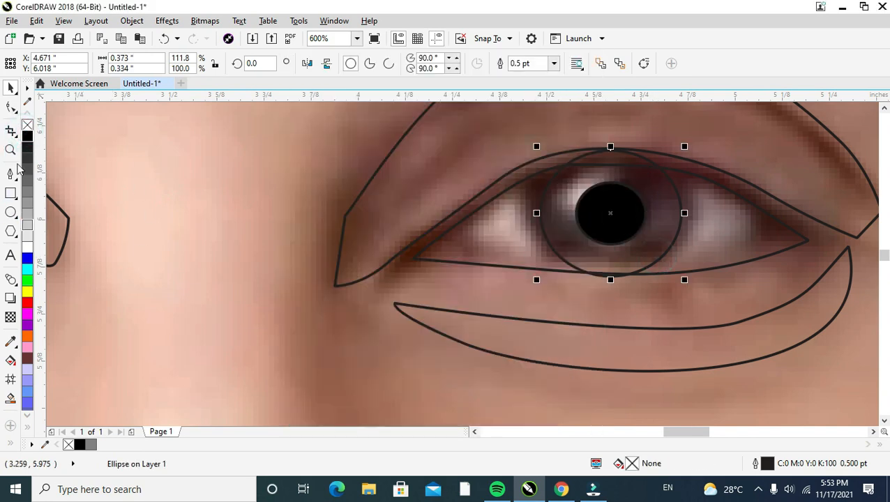
{"action": "double_click", "coordinate": [29, 159]}
{"action": "left_click", "coordinate": [431, 411]}
Step: Change the fill of the left eye's iris circle to dark grey (#333333)
{"action": "scroll", "coordinate": [454, 341], "scroll_direction": "down", "scroll_amount": 2}
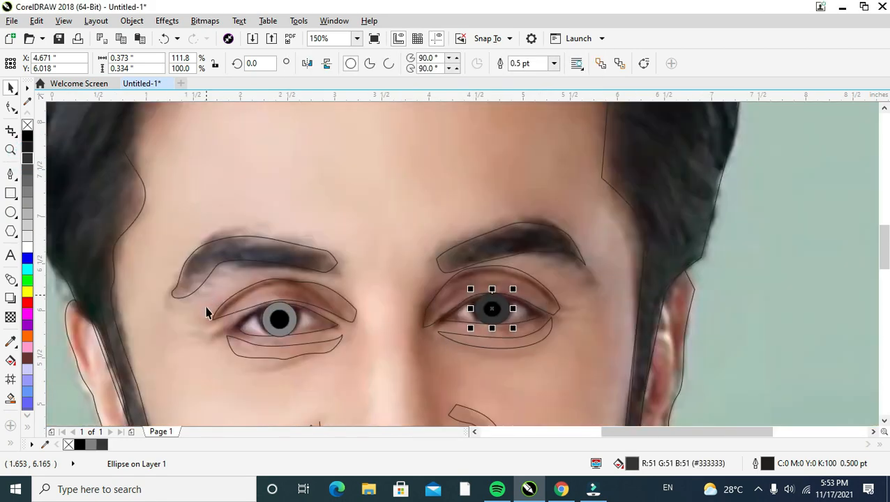
{"action": "scroll", "coordinate": [284, 325], "scroll_direction": "up", "scroll_amount": 1}
{"action": "left_click", "coordinate": [305, 327]}
{"action": "left_click", "coordinate": [308, 305]}
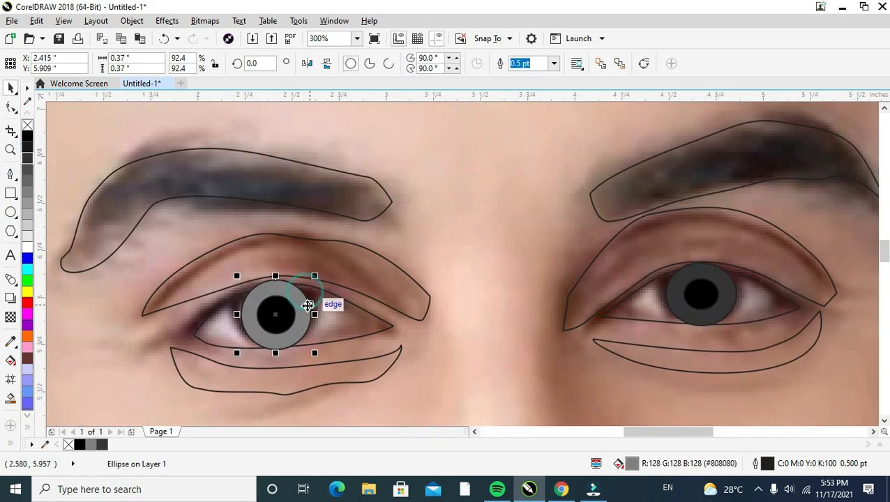
{"action": "double_click", "coordinate": [27, 162]}
{"action": "left_click", "coordinate": [444, 409]}
{"action": "scroll", "coordinate": [469, 397], "scroll_direction": "down", "scroll_amount": 2}
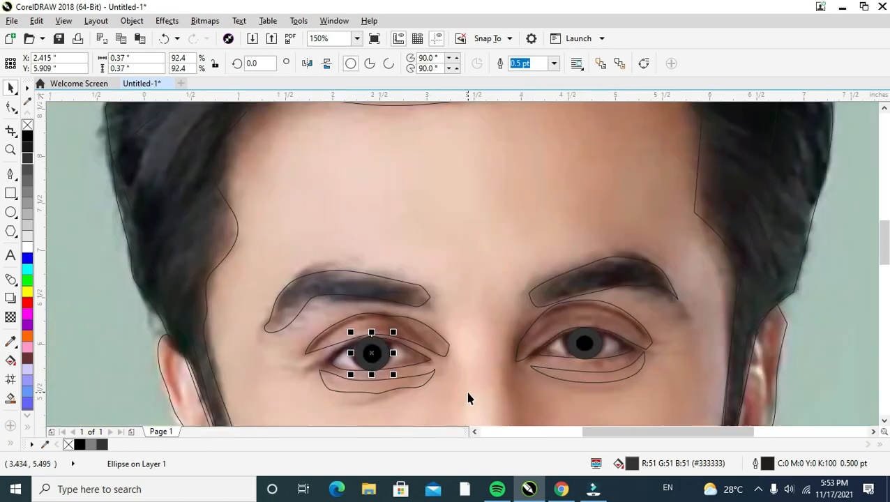
{"action": "scroll", "coordinate": [598, 357], "scroll_direction": "up", "scroll_amount": 2}
{"action": "right_click", "coordinate": [598, 354]}
{"action": "left_click", "coordinate": [628, 104]}
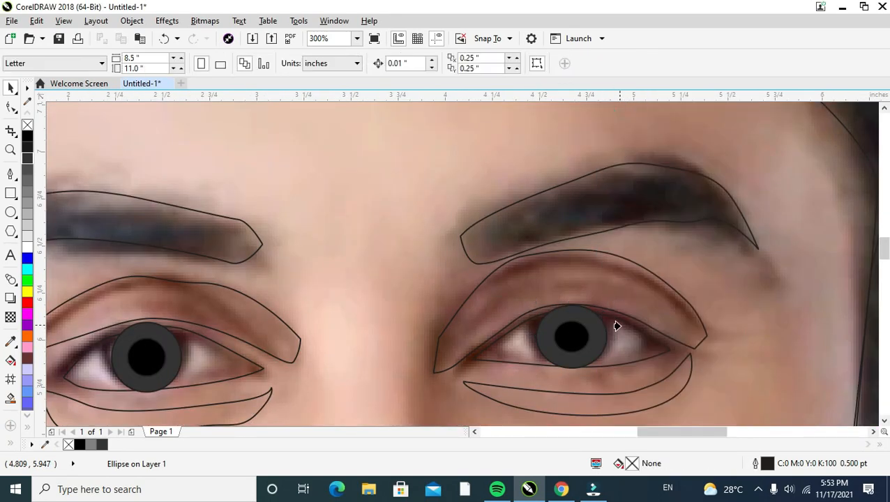
{"action": "left_click", "coordinate": [569, 358]}
{"action": "key", "text": "ctrl+z"}
Step: Try to PowerClip the right eye's grey iris ellipse inside the right eye's outline, and undo the result
{"action": "left_click", "coordinate": [631, 360]}
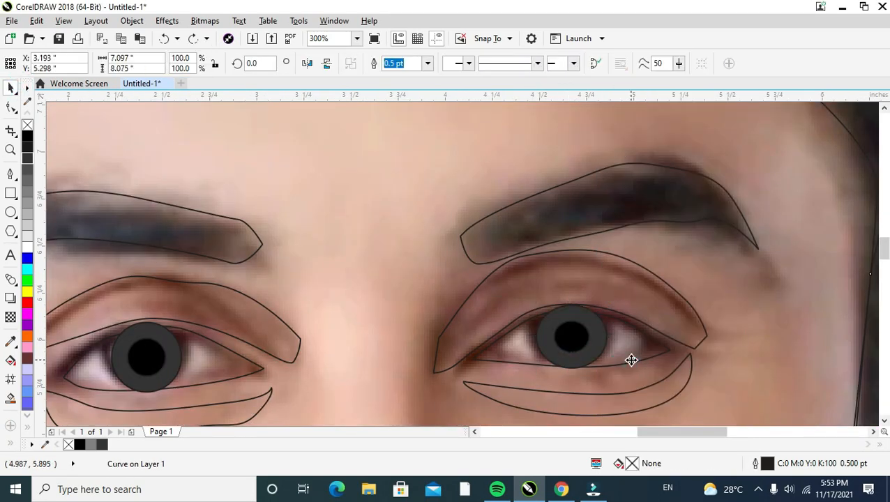
{"action": "left_click", "coordinate": [11, 108]}
{"action": "left_click", "coordinate": [602, 353]}
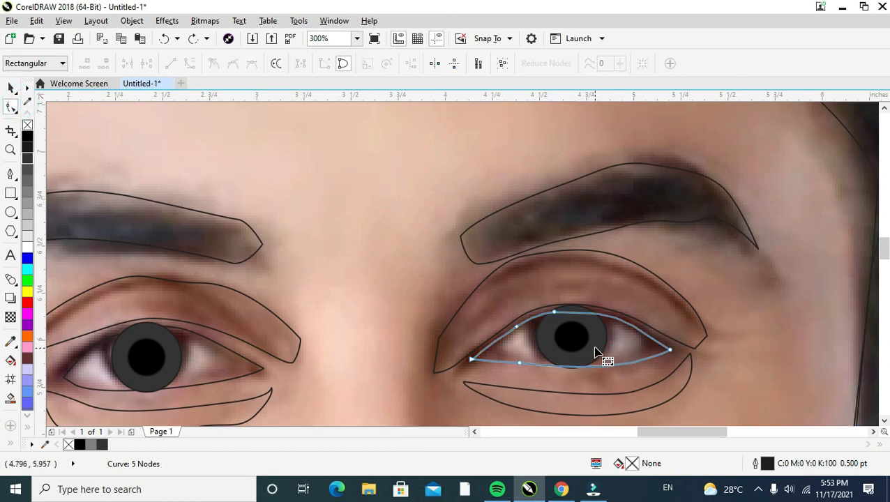
{"action": "scroll", "coordinate": [603, 354], "scroll_direction": "up", "scroll_amount": 2}
{"action": "left_click", "coordinate": [11, 87]}
{"action": "left_click", "coordinate": [607, 307]}
{"action": "right_click", "coordinate": [632, 284]}
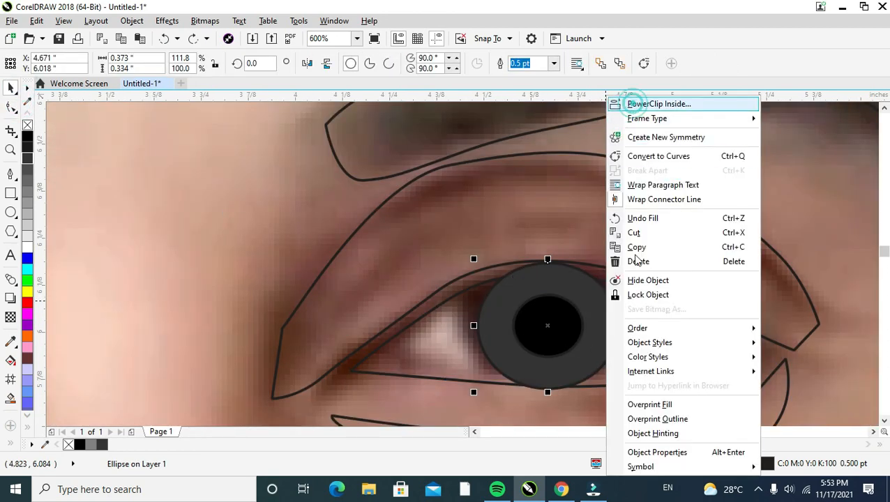
{"action": "left_click", "coordinate": [617, 101]}
{"action": "left_click", "coordinate": [620, 319]}
{"action": "key", "text": "ctrl+z"}
Step: Move the reference photo off the traced drawing to the empty area beside the page
{"action": "scroll", "coordinate": [611, 320], "scroll_direction": "down", "scroll_amount": 4}
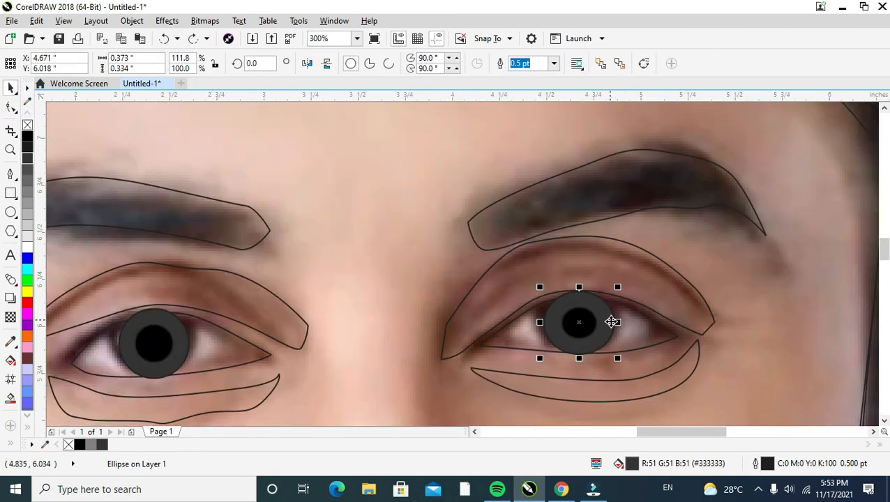
{"action": "scroll", "coordinate": [458, 298], "scroll_direction": "down", "scroll_amount": 2}
{"action": "left_click", "coordinate": [473, 229]}
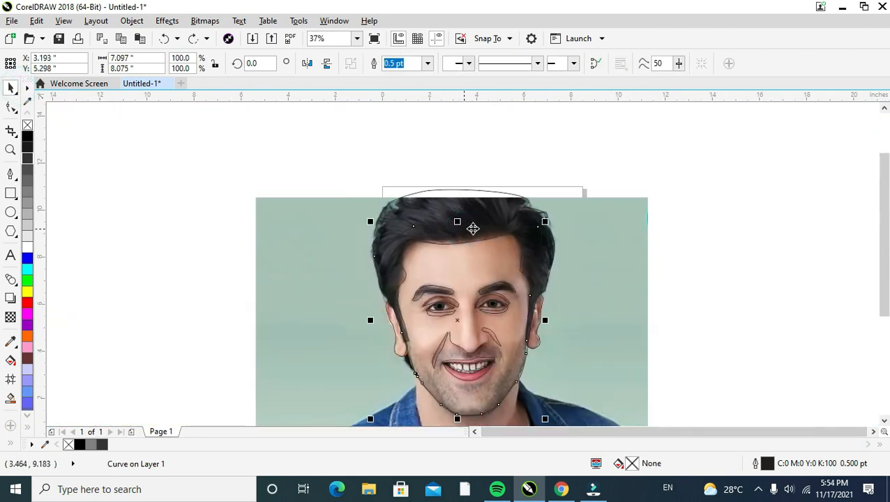
{"action": "left_click", "coordinate": [591, 252]}
{"action": "left_click_drag", "start_coordinate": [808, 218], "coordinate": [778, 222]}
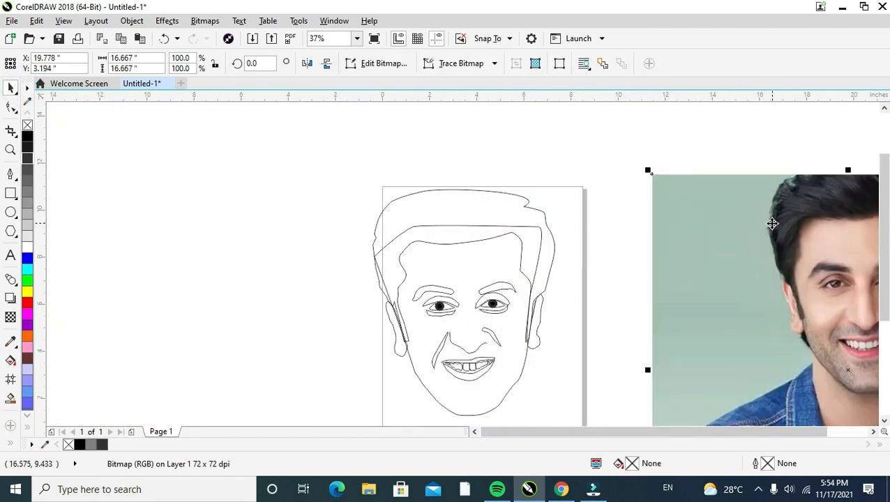
Step: Try again to place the right iris inside the eye outline with PowerClip, undo it and deselect everything
{"action": "scroll", "coordinate": [477, 397], "scroll_direction": "up", "scroll_amount": 3}
{"action": "left_click", "coordinate": [395, 361]}
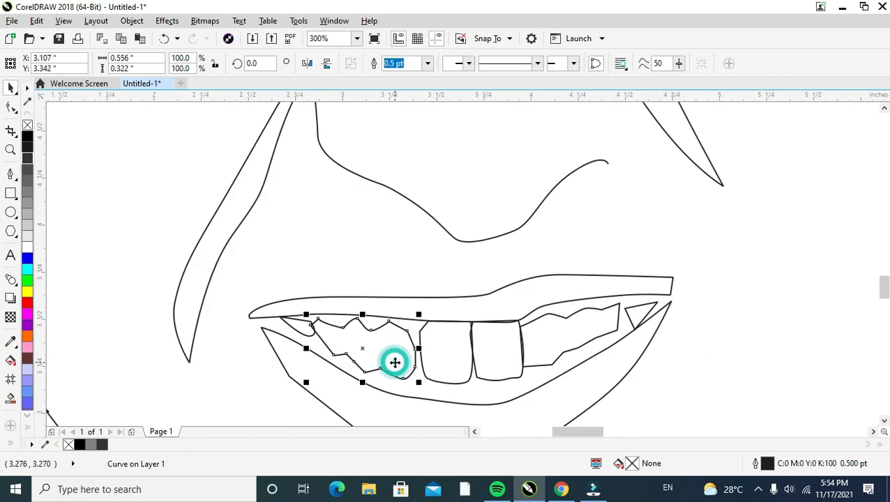
{"action": "scroll", "coordinate": [458, 295], "scroll_direction": "down", "scroll_amount": 2}
{"action": "left_click", "coordinate": [493, 163]}
{"action": "left_click", "coordinate": [490, 194]}
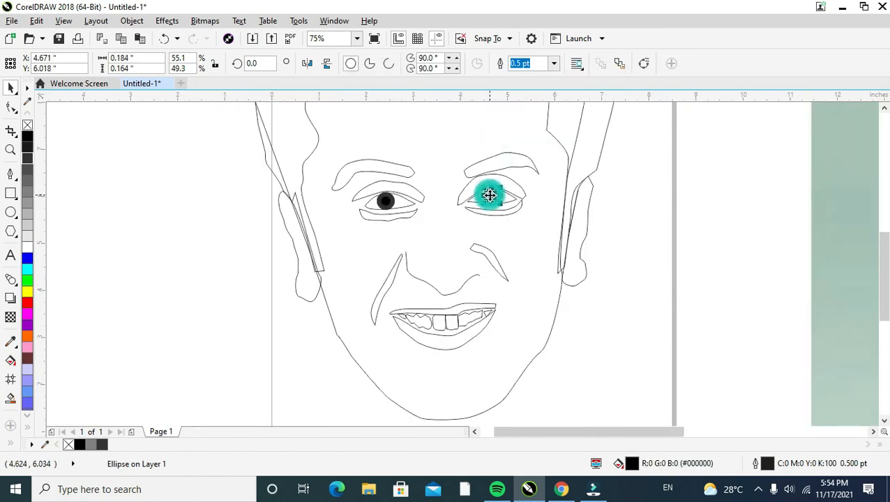
{"action": "scroll", "coordinate": [491, 196], "scroll_direction": "up", "scroll_amount": 2}
{"action": "right_click", "coordinate": [526, 201]}
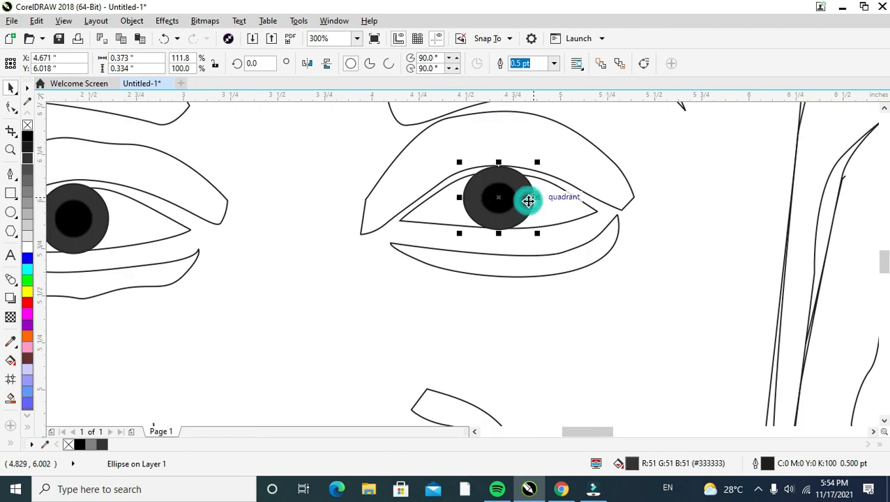
{"action": "left_click", "coordinate": [567, 103]}
{"action": "left_click", "coordinate": [548, 191]}
{"action": "key", "text": "ctrl+z"}
{"action": "scroll", "coordinate": [547, 191], "scroll_direction": "down", "scroll_amount": 2}
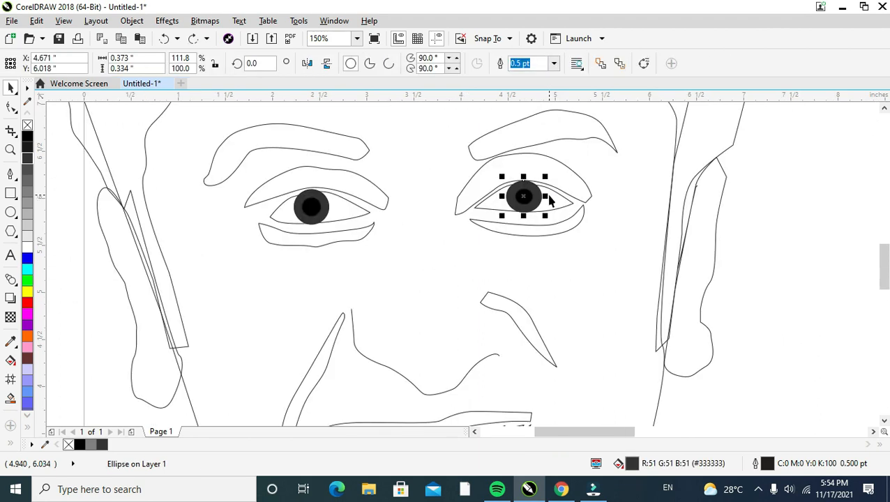
{"action": "left_click", "coordinate": [662, 229]}
Step: Reshape the right front tooth's inner edge by moving its nodes to meet the neighbouring front tooth
{"action": "scroll", "coordinate": [656, 210], "scroll_direction": "down", "scroll_amount": 1}
{"action": "scroll", "coordinate": [654, 180], "scroll_direction": "down", "scroll_amount": 1}
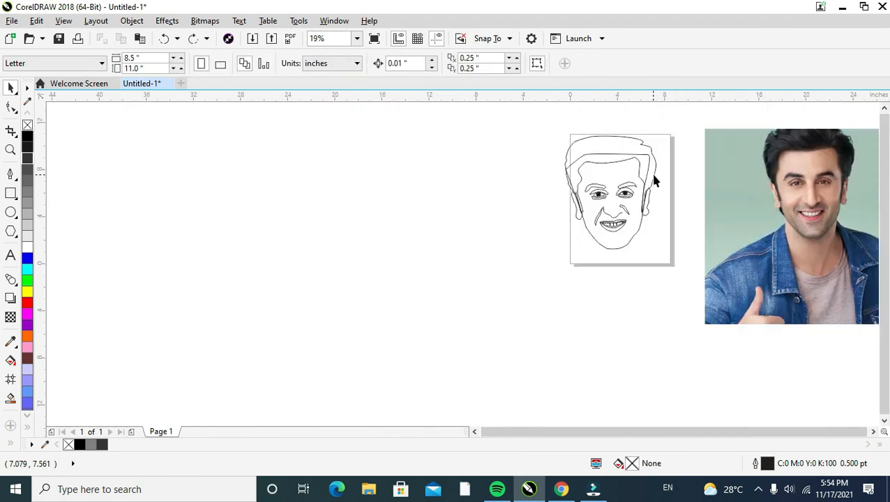
{"action": "scroll", "coordinate": [623, 234], "scroll_direction": "up", "scroll_amount": 1}
{"action": "scroll", "coordinate": [623, 228], "scroll_direction": "up", "scroll_amount": 1}
{"action": "left_click", "coordinate": [611, 217]}
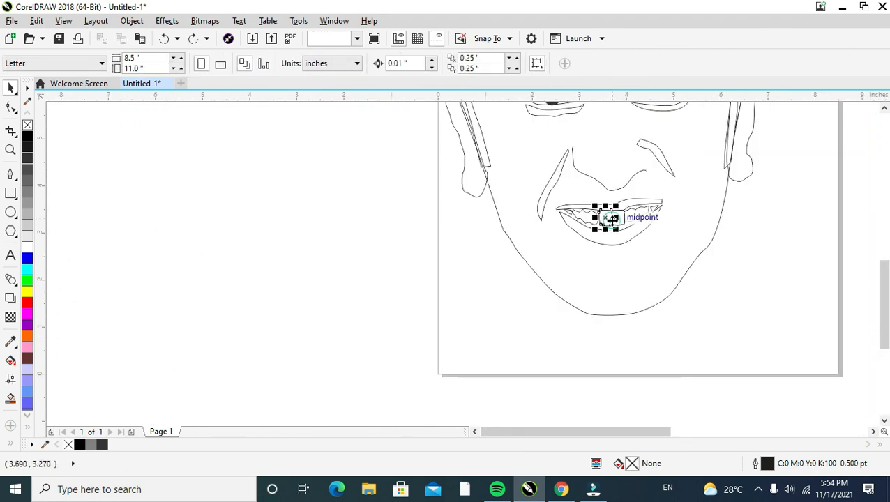
{"action": "scroll", "coordinate": [611, 218], "scroll_direction": "up", "scroll_amount": 2}
{"action": "left_click", "coordinate": [555, 218]}
{"action": "mouse_move", "coordinate": [566, 206]}
{"action": "left_mouse_down"}
{"action": "mouse_move", "coordinate": [578, 205]}
{"action": "mouse_move", "coordinate": [570, 190]}
{"action": "left_mouse_up"}
{"action": "left_click", "coordinate": [11, 106]}
{"action": "left_click", "coordinate": [486, 215]}
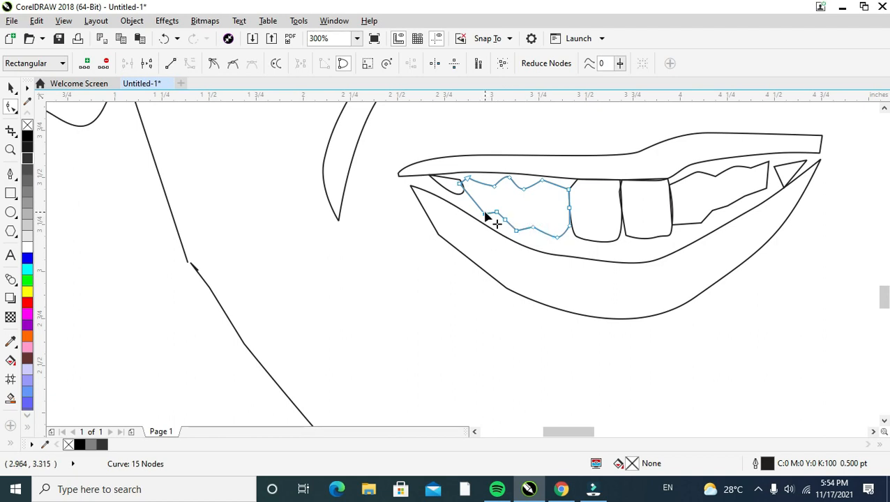
{"action": "left_click", "coordinate": [622, 195]}
{"action": "scroll", "coordinate": [621, 195], "scroll_direction": "up", "scroll_amount": 2}
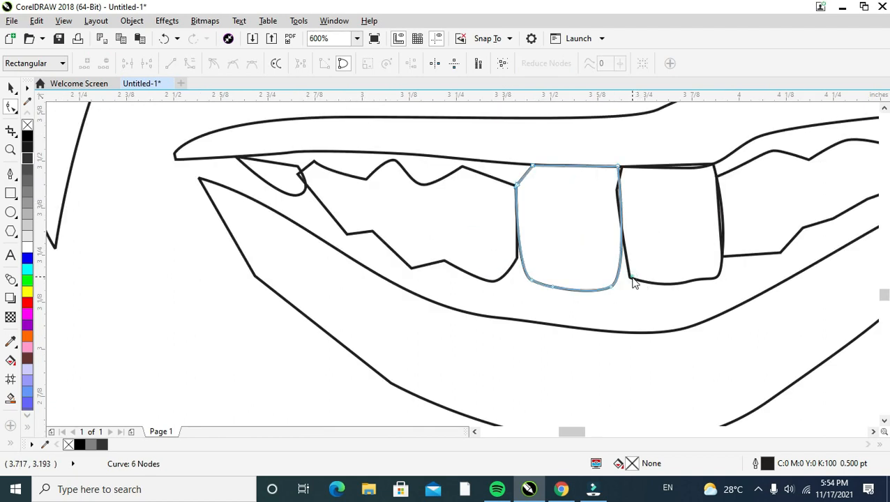
{"action": "left_click_drag", "start_coordinate": [632, 282], "coordinate": [616, 284]}
{"action": "left_click_drag", "start_coordinate": [610, 189], "coordinate": [621, 188]}
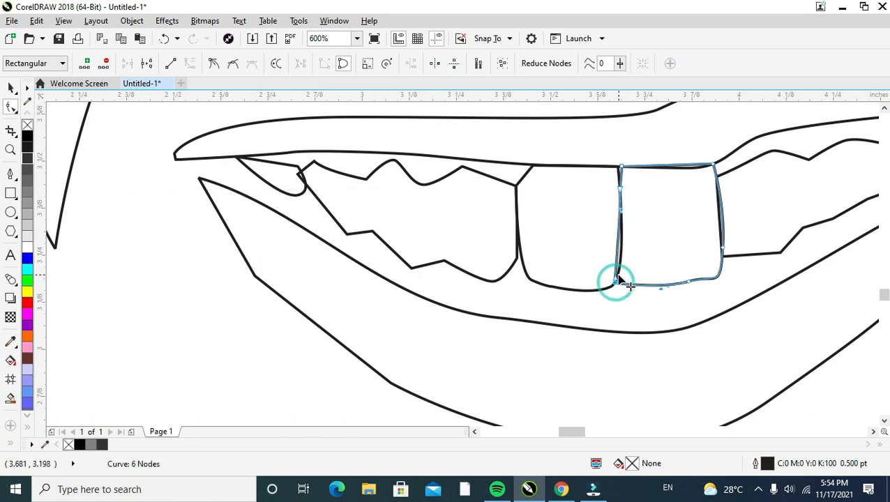
{"action": "mouse_move", "coordinate": [617, 282]}
{"action": "left_mouse_down"}
{"action": "mouse_move", "coordinate": [621, 268]}
{"action": "mouse_move", "coordinate": [618, 281]}
{"action": "left_mouse_up"}
Step: Fill the hair shape with black (#000000), keeping it in its original position
{"action": "scroll", "coordinate": [630, 269], "scroll_direction": "down", "scroll_amount": 5}
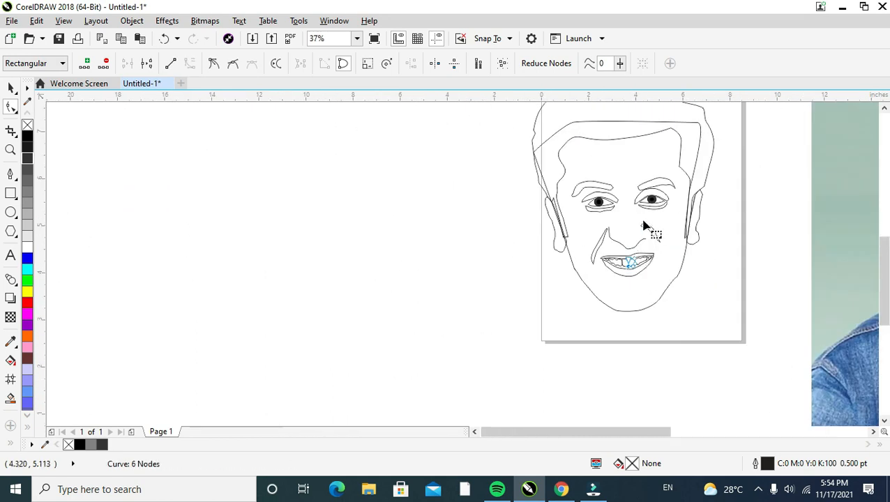
{"action": "scroll", "coordinate": [643, 225], "scroll_direction": "up", "scroll_amount": 3}
{"action": "scroll", "coordinate": [541, 198], "scroll_direction": "down", "scroll_amount": 3}
{"action": "key", "text": "space"}
{"action": "scroll", "coordinate": [659, 153], "scroll_direction": "down", "scroll_amount": 1}
{"action": "scroll", "coordinate": [660, 154], "scroll_direction": "up", "scroll_amount": 1}
{"action": "left_click", "coordinate": [604, 147]}
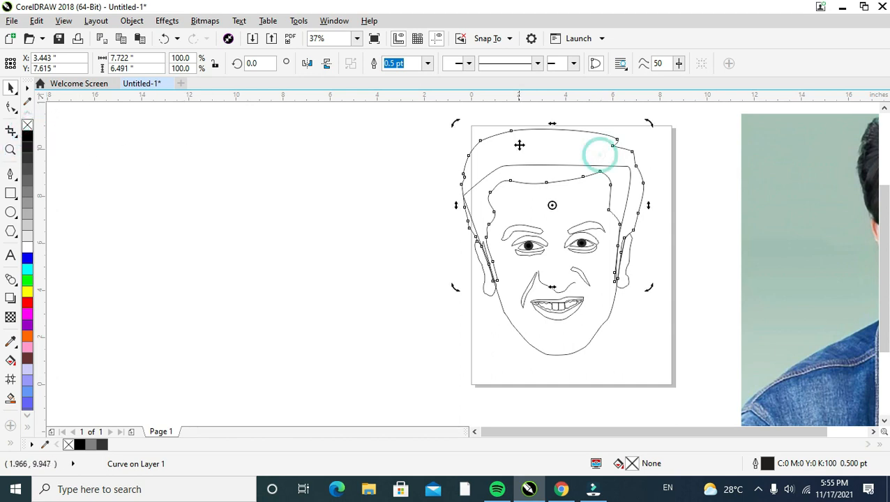
{"action": "left_click_drag", "start_coordinate": [519, 145], "coordinate": [366, 145]}
{"action": "key", "text": "ctrl+z"}
{"action": "left_click", "coordinate": [28, 136]}
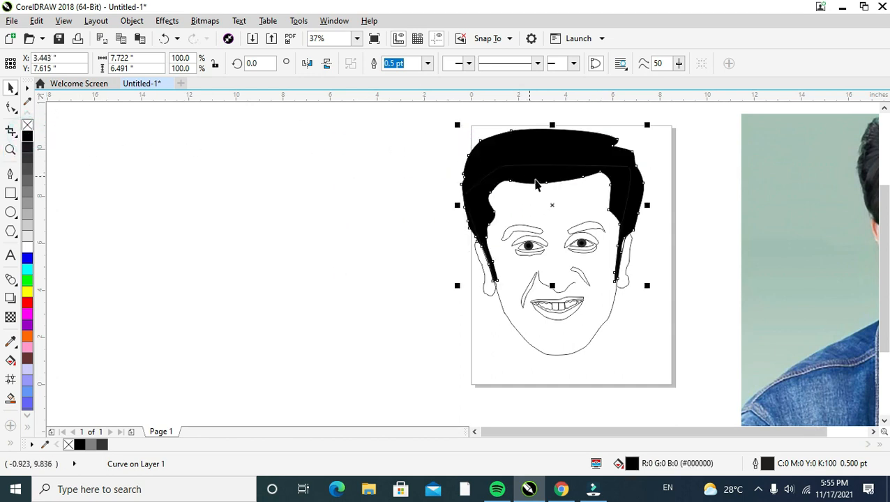
Step: Fill both eyebrow shapes with black
{"action": "scroll", "coordinate": [647, 163], "scroll_direction": "up", "scroll_amount": 2}
{"action": "scroll", "coordinate": [654, 164], "scroll_direction": "down", "scroll_amount": 2}
{"action": "scroll", "coordinate": [580, 261], "scroll_direction": "up", "scroll_amount": 2}
{"action": "scroll", "coordinate": [579, 261], "scroll_direction": "down", "scroll_amount": 2}
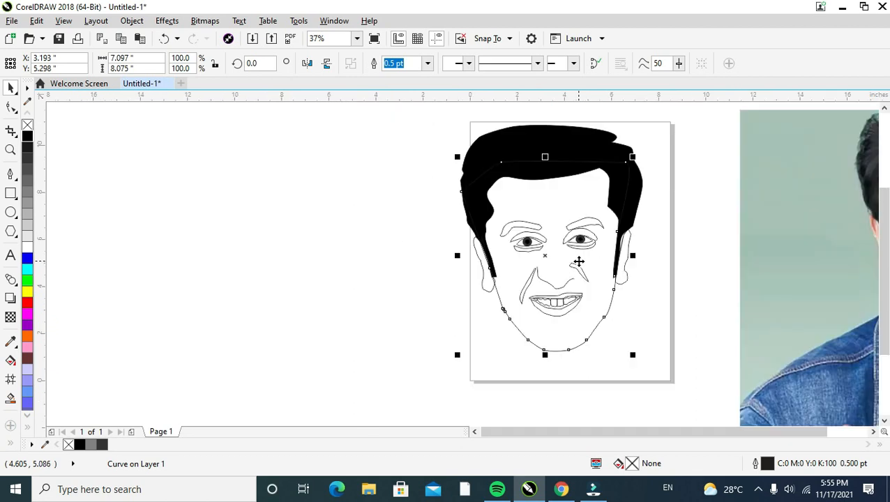
{"action": "left_click", "coordinate": [653, 218]}
{"action": "left_click", "coordinate": [595, 224]}
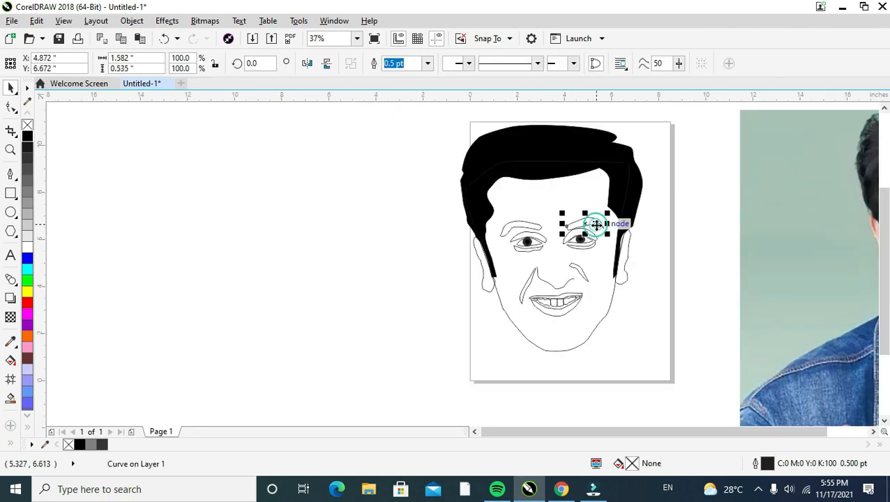
{"action": "left_click", "coordinate": [240, 202]}
{"action": "scroll", "coordinate": [483, 251], "scroll_direction": "up", "scroll_amount": 2}
Step: Give both upper eyelid shapes a 10% black (#E6E6E6) fill and a matching outline
{"action": "left_click", "coordinate": [489, 238]}
{"action": "left_click", "coordinate": [25, 233]}
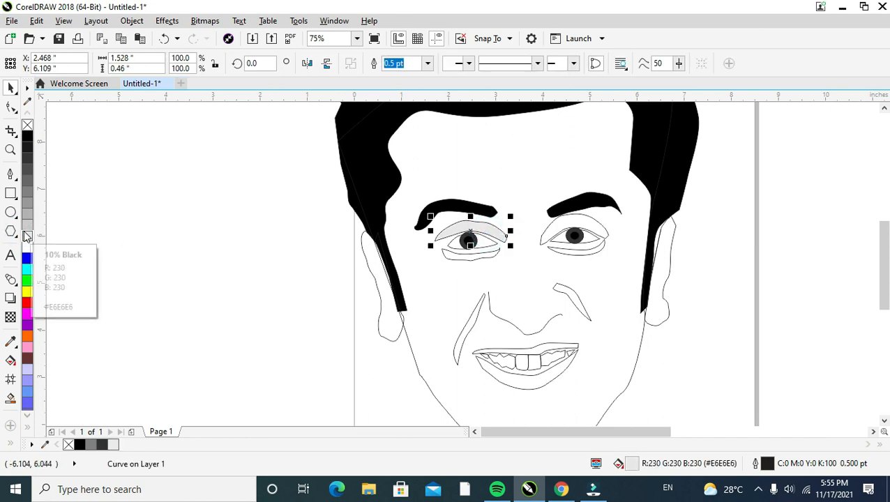
{"action": "left_click", "coordinate": [579, 236]}
{"action": "left_click", "coordinate": [600, 230]}
{"action": "left_click", "coordinate": [600, 230]}
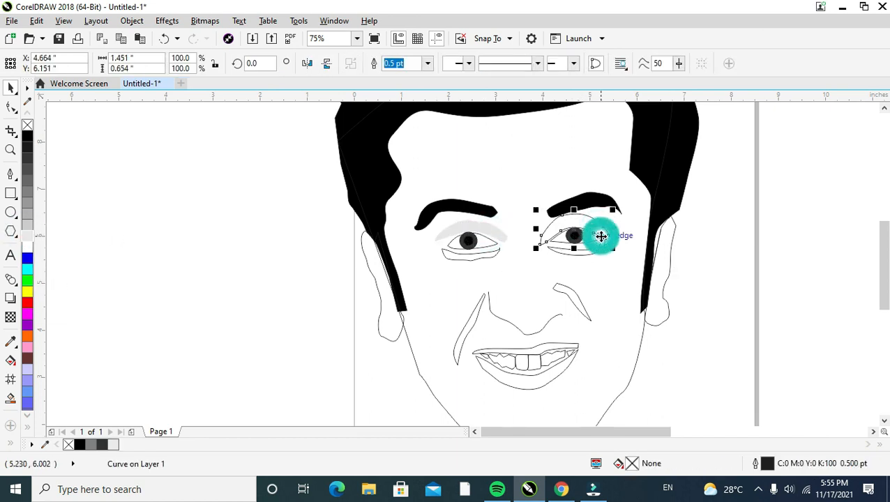
{"action": "left_click", "coordinate": [26, 233]}
Step: Try to PowerClip the left eye's iris circle inside the left eye's outline, and undo the attempt
{"action": "left_click", "coordinate": [477, 250]}
{"action": "scroll", "coordinate": [477, 249], "scroll_direction": "up", "scroll_amount": 3}
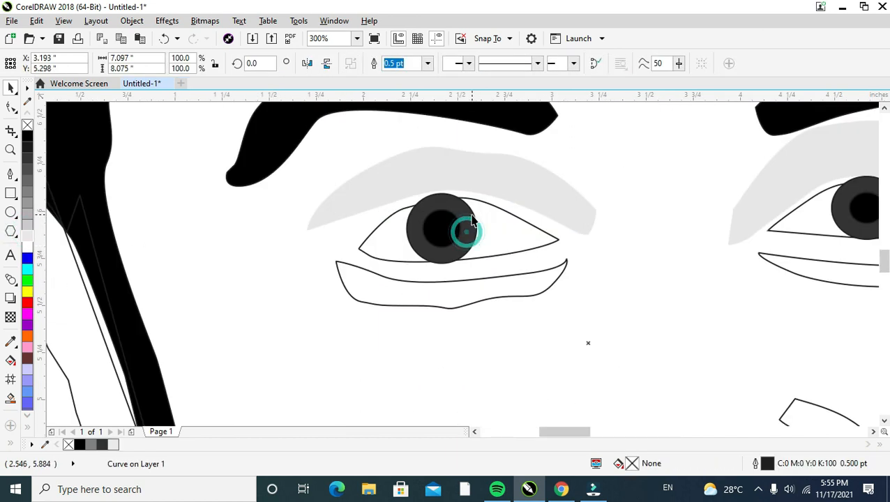
{"action": "left_click", "coordinate": [469, 228]}
{"action": "left_click", "coordinate": [501, 210]}
{"action": "left_click_drag", "start_coordinate": [492, 207], "coordinate": [520, 205]}
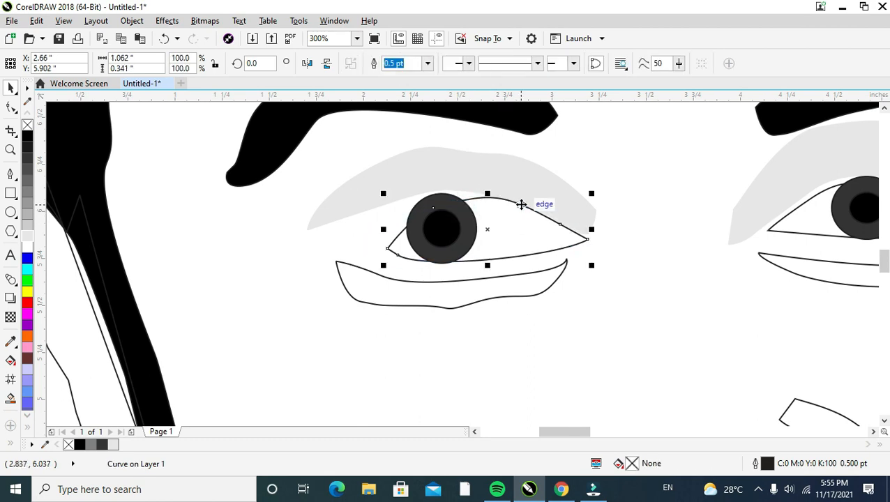
{"action": "key", "text": "ctrl+z"}
{"action": "left_click", "coordinate": [472, 215]}
{"action": "right_click", "coordinate": [472, 215]}
{"action": "left_click", "coordinate": [489, 101]}
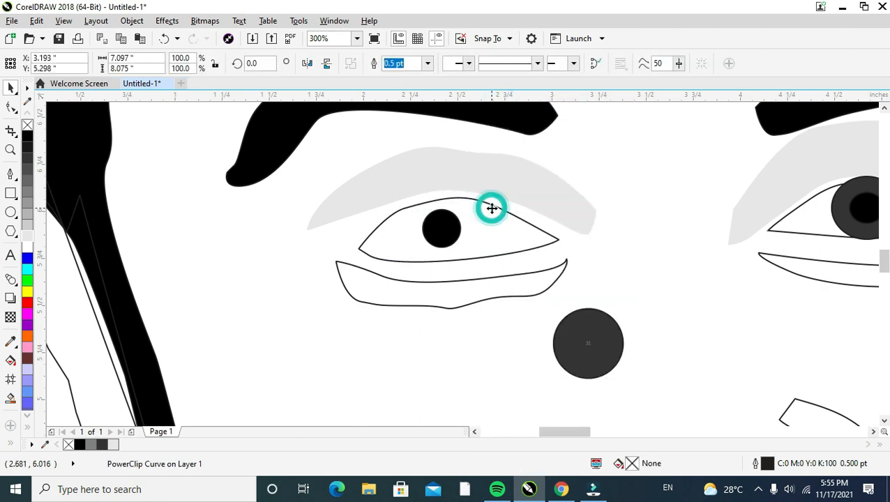
{"action": "left_click", "coordinate": [491, 206]}
{"action": "scroll", "coordinate": [490, 220], "scroll_direction": "down", "scroll_amount": 3}
{"action": "left_click_drag", "start_coordinate": [522, 235], "coordinate": [522, 235]}
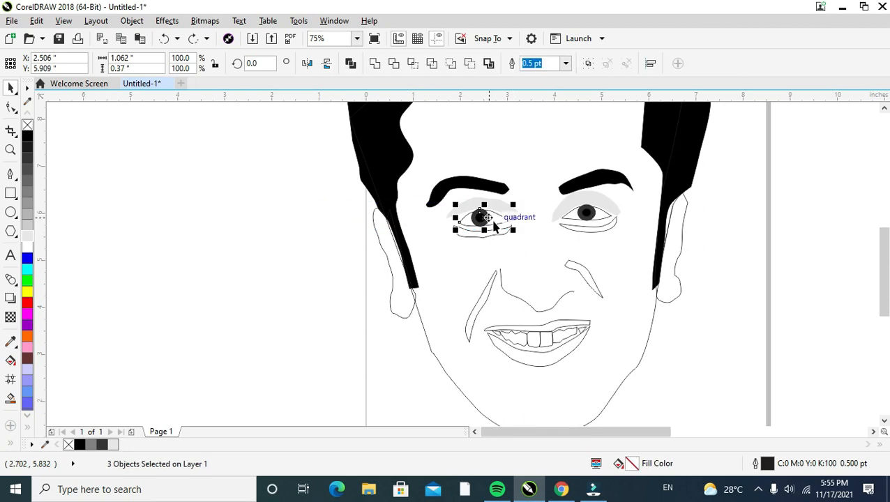
{"action": "left_click", "coordinate": [739, 195]}
Step: Apply 10% black (#E6E6E6) to the fill and outline of the shapes under both eyes
{"action": "left_click", "coordinate": [511, 232]}
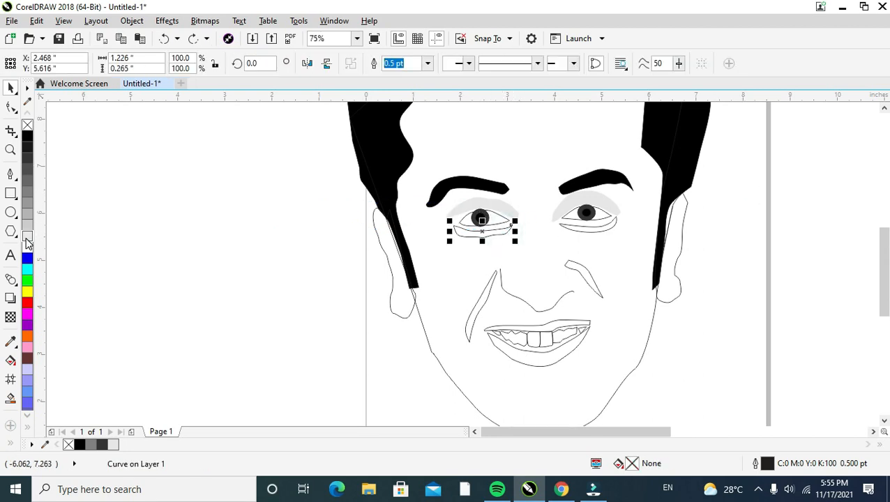
{"action": "left_click", "coordinate": [28, 240]}
{"action": "left_click", "coordinate": [579, 229]}
{"action": "left_click", "coordinate": [589, 236]}
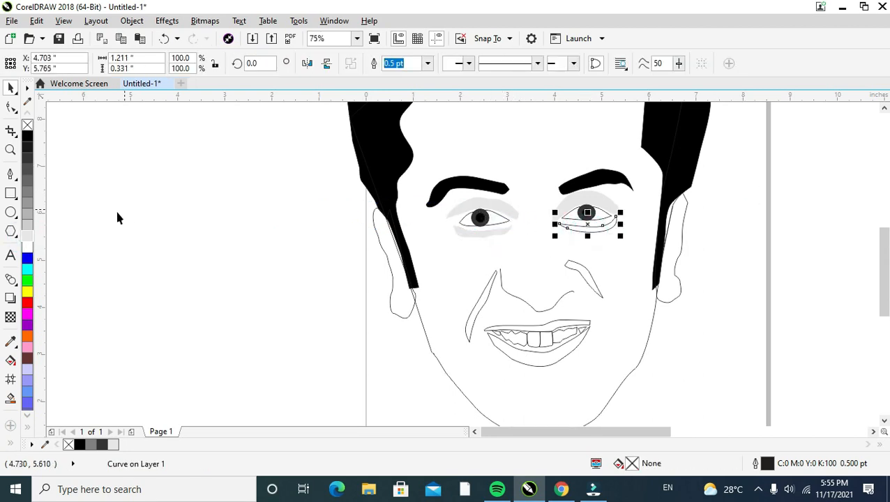
{"action": "left_click", "coordinate": [27, 237]}
{"action": "left_click", "coordinate": [742, 195]}
Step: Select both smile-line shapes beside the nose and set their outline and fill to 10% black (#E6E6E6)
{"action": "scroll", "coordinate": [742, 193], "scroll_direction": "down", "scroll_amount": 2}
{"action": "scroll", "coordinate": [666, 279], "scroll_direction": "up", "scroll_amount": 2}
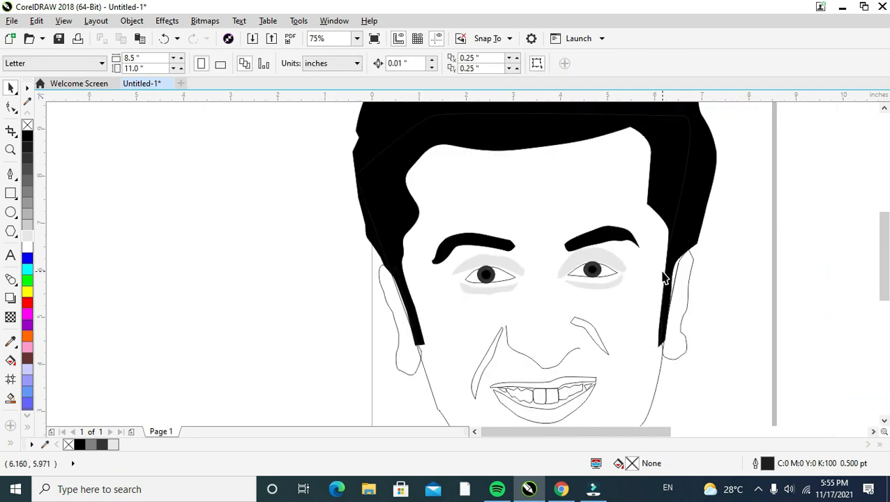
{"action": "scroll", "coordinate": [672, 311], "scroll_direction": "up", "scroll_amount": 1}
{"action": "scroll", "coordinate": [672, 312], "scroll_direction": "down", "scroll_amount": 2}
{"action": "left_click", "coordinate": [612, 339]}
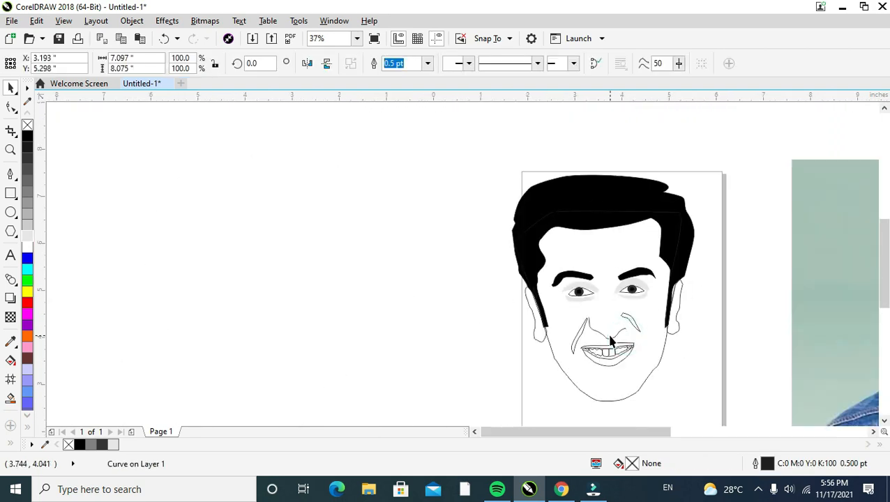
{"action": "scroll", "coordinate": [611, 339], "scroll_direction": "up", "scroll_amount": 1}
{"action": "left_click", "coordinate": [546, 333]}
{"action": "left_click", "coordinate": [641, 301], "text": "shift"}
{"action": "right_click", "coordinate": [24, 238]}
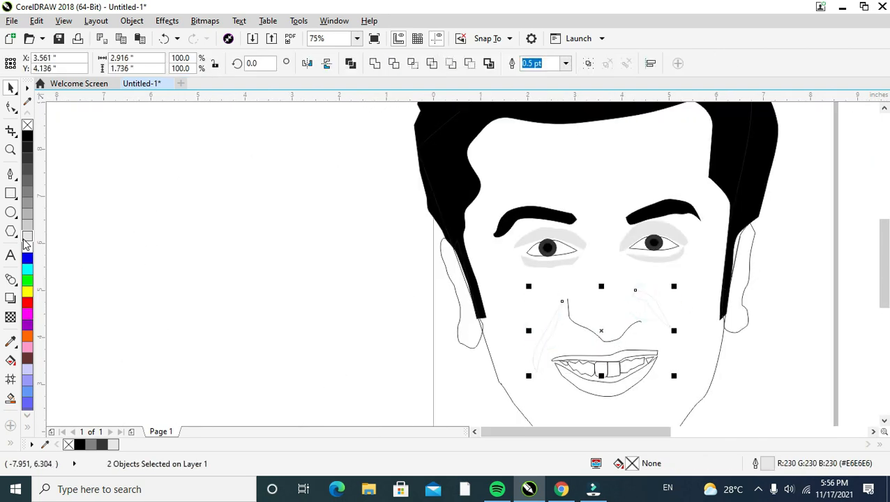
{"action": "left_click", "coordinate": [25, 239]}
{"action": "left_click", "coordinate": [52, 242]}
Step: Set the outline and fill of the upper and lower lip shapes to 10% black (#E6E6E6)
{"action": "scroll", "coordinate": [494, 261], "scroll_direction": "down", "scroll_amount": 1}
{"action": "scroll", "coordinate": [584, 328], "scroll_direction": "up", "scroll_amount": 2}
{"action": "left_click", "coordinate": [487, 251]}
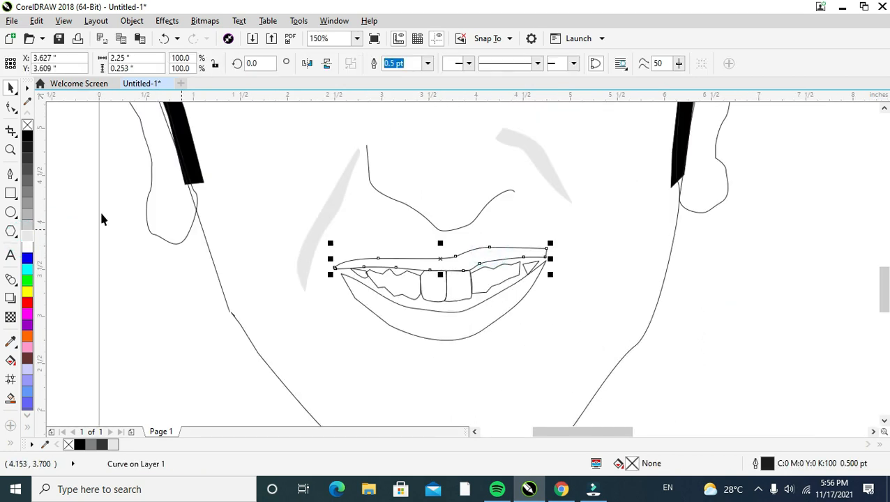
{"action": "right_click", "coordinate": [28, 238]}
{"action": "left_click", "coordinate": [29, 238]}
{"action": "left_click", "coordinate": [389, 322]}
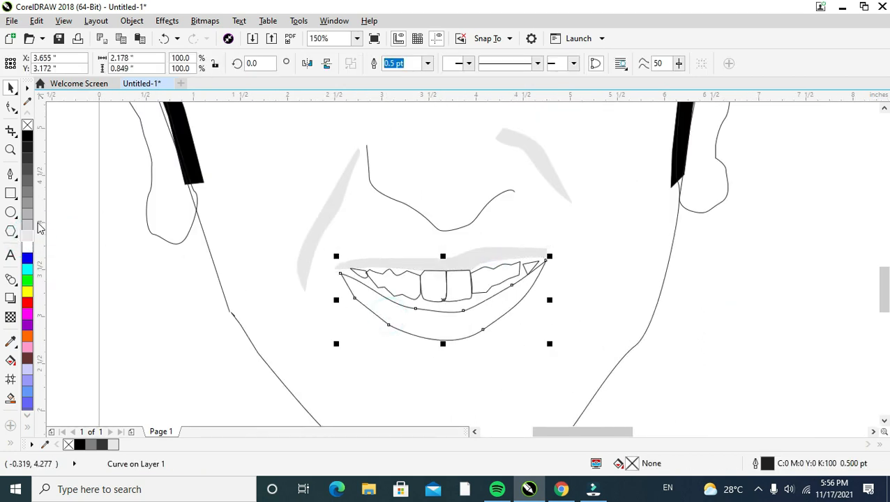
{"action": "right_click", "coordinate": [30, 238]}
{"action": "left_click", "coordinate": [31, 238]}
Step: Fill the small shape at the left corner of the mouth with black (#000000)
{"action": "scroll", "coordinate": [347, 281], "scroll_direction": "up", "scroll_amount": 1}
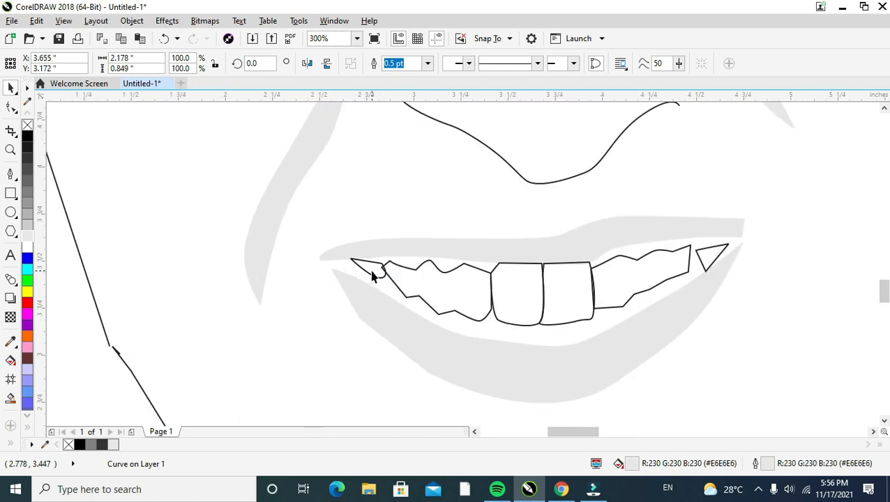
{"action": "left_click", "coordinate": [365, 267]}
{"action": "left_click", "coordinate": [28, 137]}
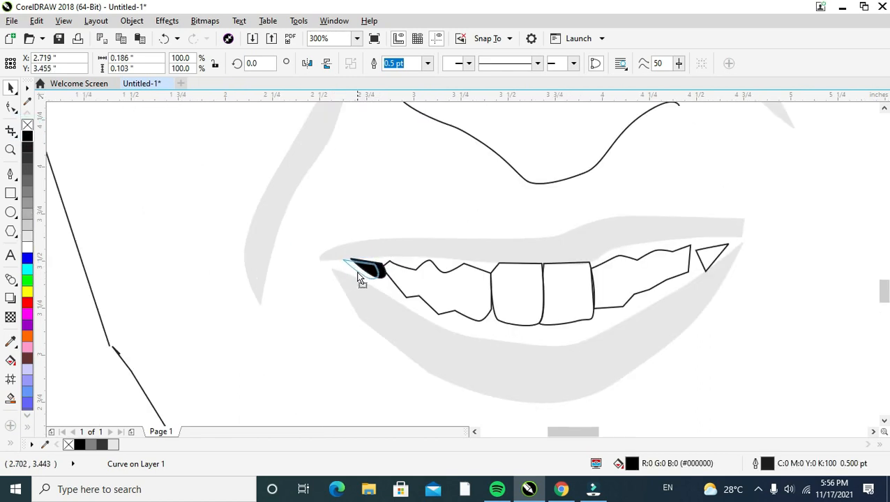
Step: Reshape the black shape at the left mouth corner by moving its nodes outward to fill the gap between the lips
{"action": "scroll", "coordinate": [359, 278], "scroll_direction": "up", "scroll_amount": 1}
{"action": "left_click", "coordinate": [344, 291]}
{"action": "left_click", "coordinate": [11, 107]}
{"action": "left_click_drag", "start_coordinate": [319, 264], "coordinate": [300, 242]}
{"action": "left_click", "coordinate": [359, 260]}
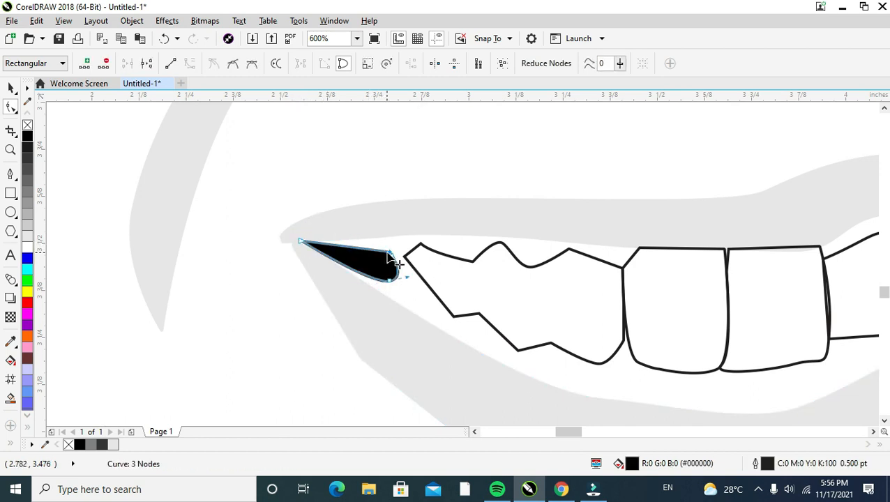
{"action": "left_click_drag", "start_coordinate": [390, 253], "coordinate": [398, 240]}
{"action": "left_click_drag", "start_coordinate": [389, 280], "coordinate": [390, 290]}
{"action": "scroll", "coordinate": [389, 289], "scroll_direction": "down", "scroll_amount": 2}
{"action": "scroll", "coordinate": [525, 288], "scroll_direction": "up", "scroll_amount": 1}
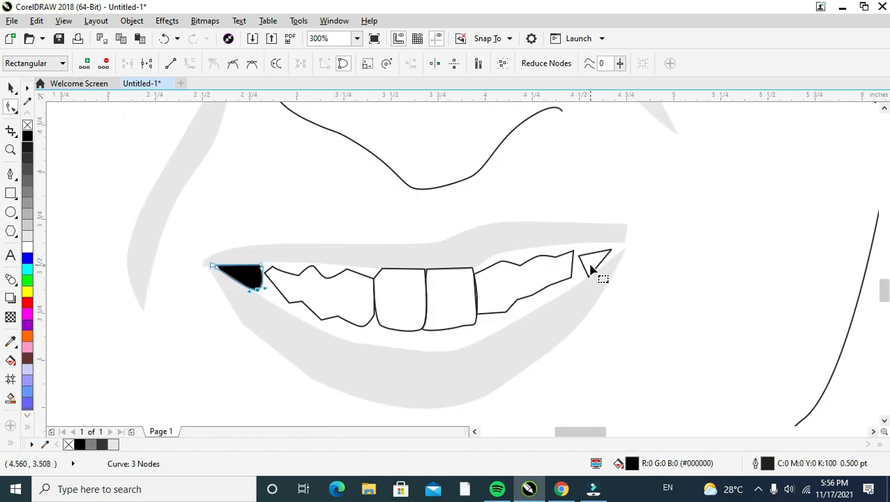
Step: Reshape the triangle at the right mouth corner to meet both lips and fill it with black
{"action": "left_click", "coordinate": [590, 263]}
{"action": "left_click", "coordinate": [612, 248]}
{"action": "left_click", "coordinate": [626, 231]}
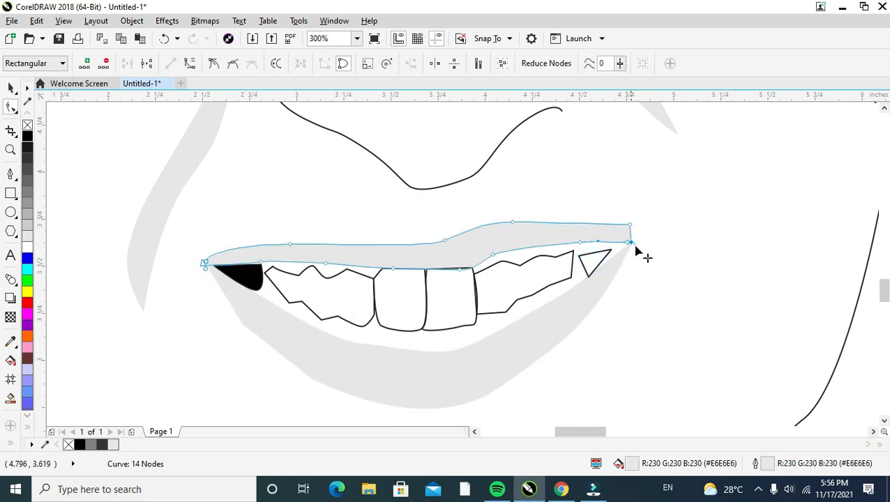
{"action": "left_click", "coordinate": [609, 252]}
{"action": "scroll", "coordinate": [609, 252], "scroll_direction": "up", "scroll_amount": 1}
{"action": "left_click_drag", "start_coordinate": [616, 253], "coordinate": [640, 240]}
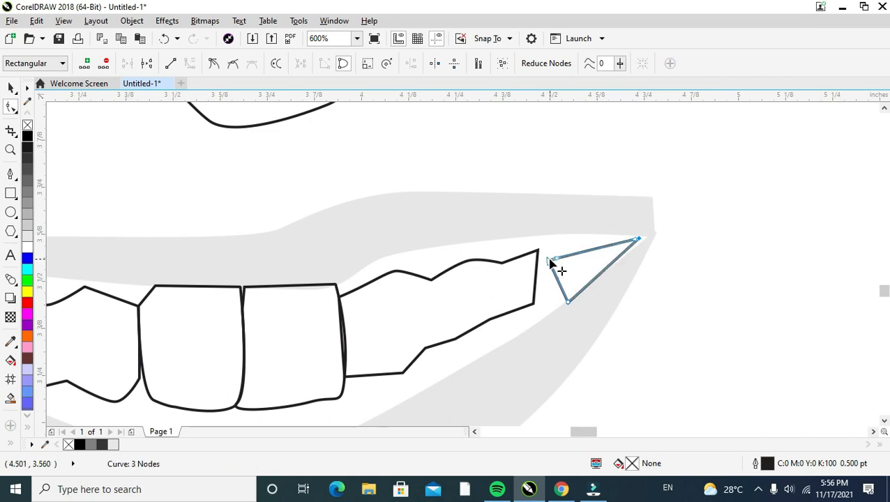
{"action": "left_click_drag", "start_coordinate": [551, 263], "coordinate": [550, 242]}
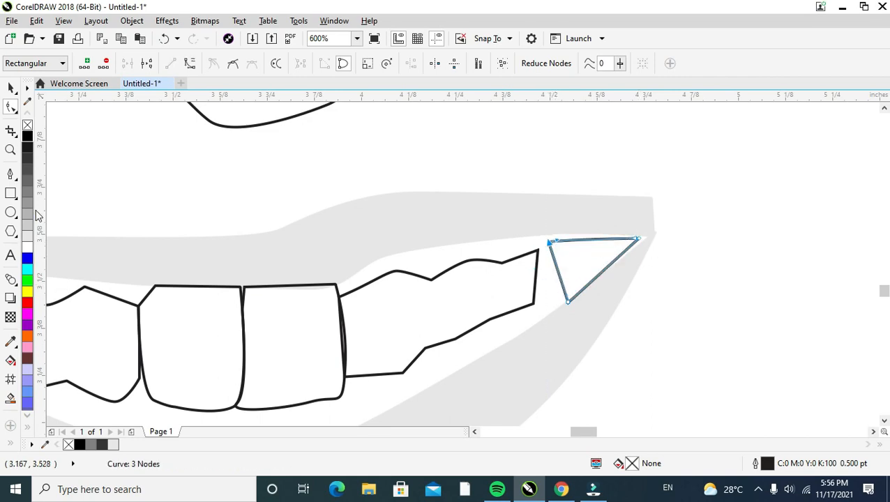
{"action": "left_click", "coordinate": [27, 134]}
Step: Select the four teeth shapes and fill them with white (#FFFFFF)
{"action": "scroll", "coordinate": [423, 264], "scroll_direction": "down", "scroll_amount": 2}
{"action": "left_click", "coordinate": [445, 302]}
{"action": "scroll", "coordinate": [445, 312], "scroll_direction": "down", "scroll_amount": 1}
{"action": "scroll", "coordinate": [382, 283], "scroll_direction": "up", "scroll_amount": 1}
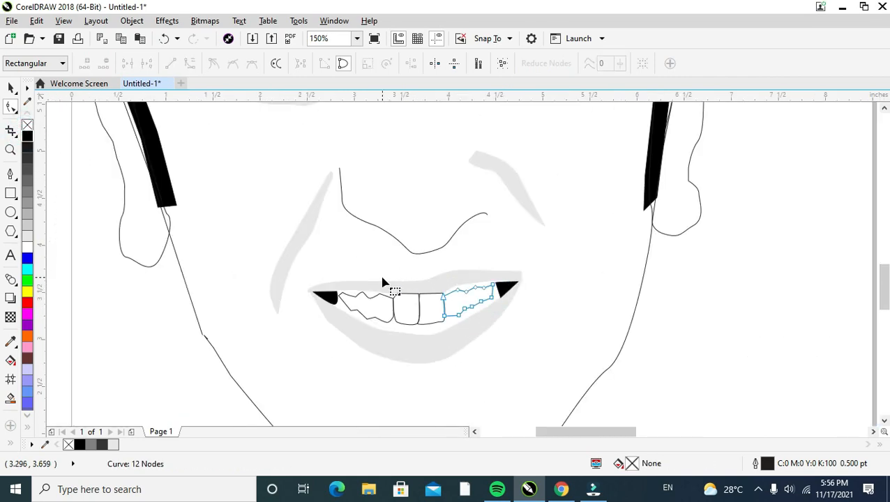
{"action": "scroll", "coordinate": [382, 283], "scroll_direction": "up", "scroll_amount": 1}
{"action": "left_click", "coordinate": [434, 375]}
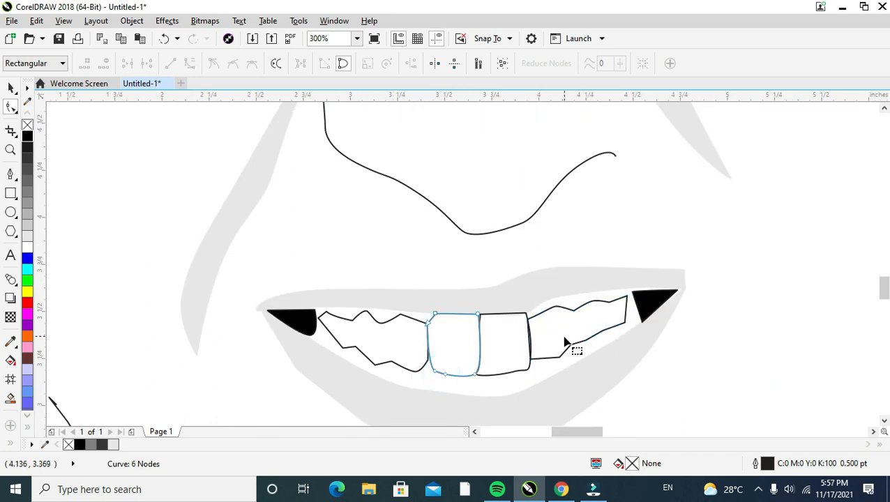
{"action": "left_click", "coordinate": [567, 341]}
{"action": "left_click", "coordinate": [11, 89]}
{"action": "left_click", "coordinate": [433, 308]}
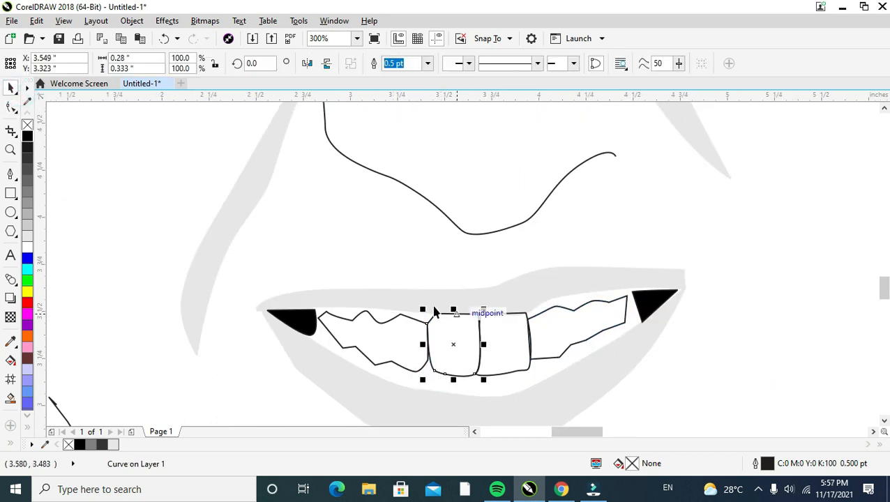
{"action": "left_click", "coordinate": [27, 239]}
{"action": "left_click", "coordinate": [510, 356], "text": "shift"}
{"action": "left_click", "coordinate": [551, 342], "text": "shift"}
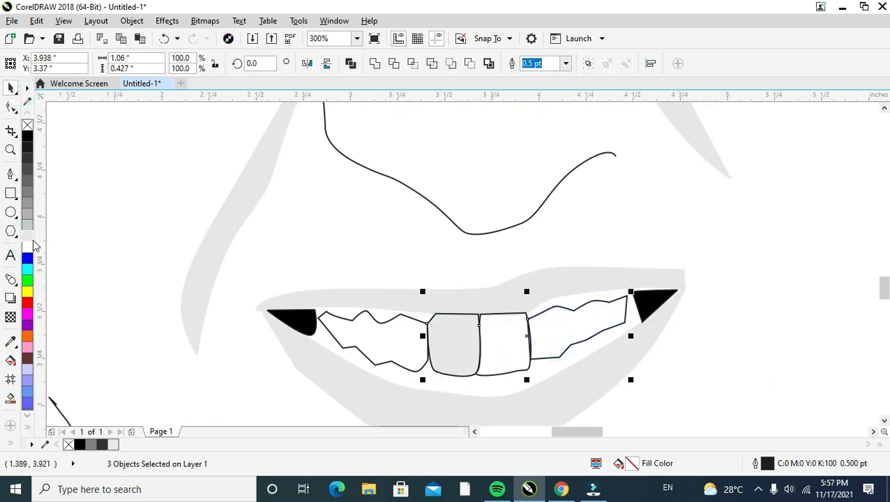
{"action": "left_click", "coordinate": [28, 240]}
{"action": "left_click", "coordinate": [27, 245]}
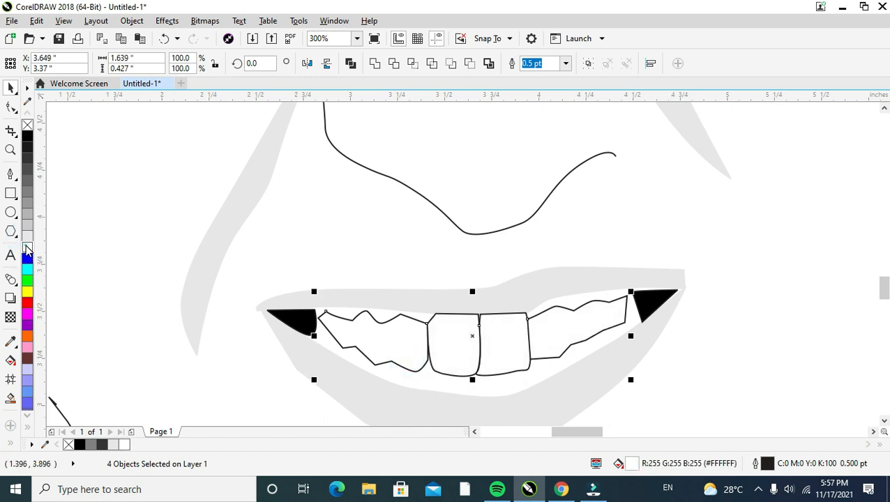
{"action": "left_click", "coordinate": [27, 246]}
Step: Select the four teeth shapes, set their outline to white (#FFFFFF) and their fill to 10% black (#E6E6E6)
{"action": "key", "text": "ctrl+f"}
{"action": "left_click", "coordinate": [474, 279]}
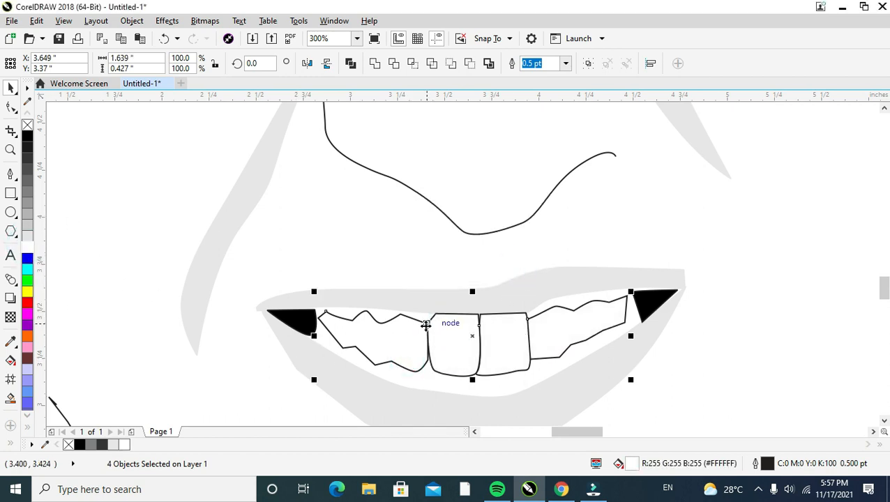
{"action": "scroll", "coordinate": [424, 322], "scroll_direction": "down", "scroll_amount": 2}
{"action": "left_click_drag", "start_coordinate": [420, 353], "coordinate": [366, 352]}
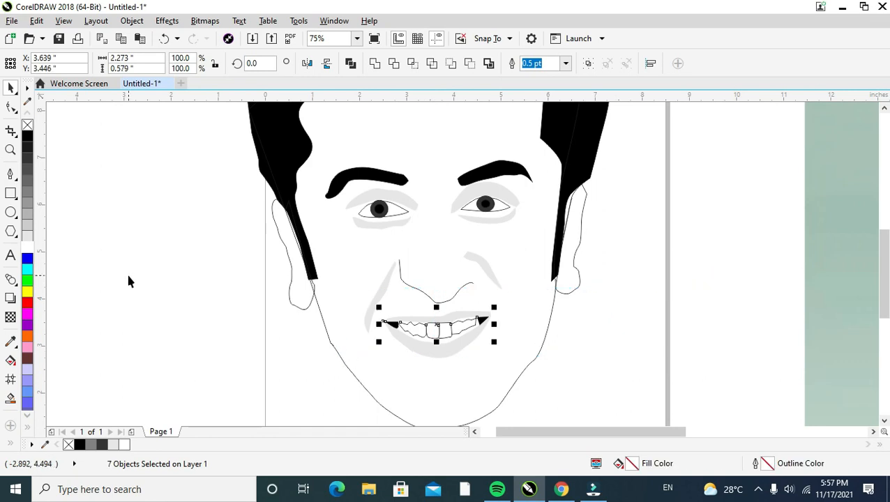
{"action": "left_click", "coordinate": [442, 327]}
{"action": "scroll", "coordinate": [428, 342], "scroll_direction": "up", "scroll_amount": 1}
{"action": "left_click", "coordinate": [755, 319]}
{"action": "left_click", "coordinate": [488, 311]}
{"action": "left_click", "coordinate": [461, 320], "text": "shift"}
{"action": "left_click", "coordinate": [436, 319], "text": "shift"}
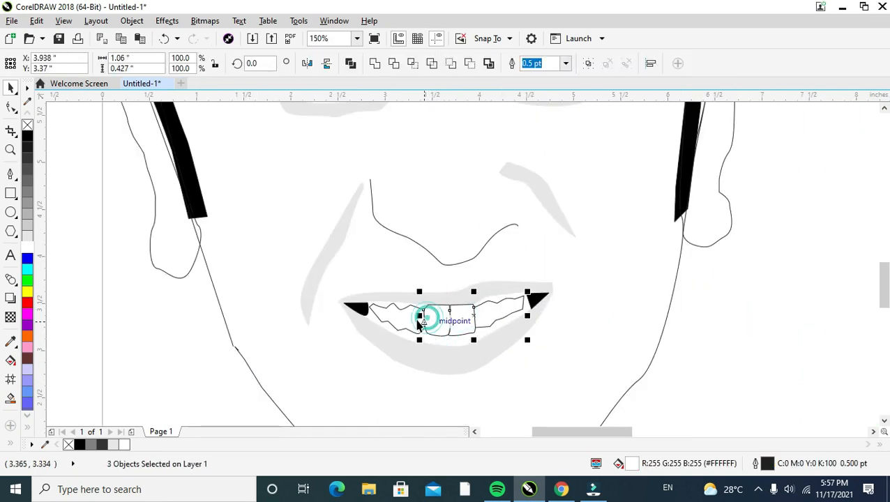
{"action": "left_click", "coordinate": [412, 320], "text": "shift"}
{"action": "right_click", "coordinate": [26, 243]}
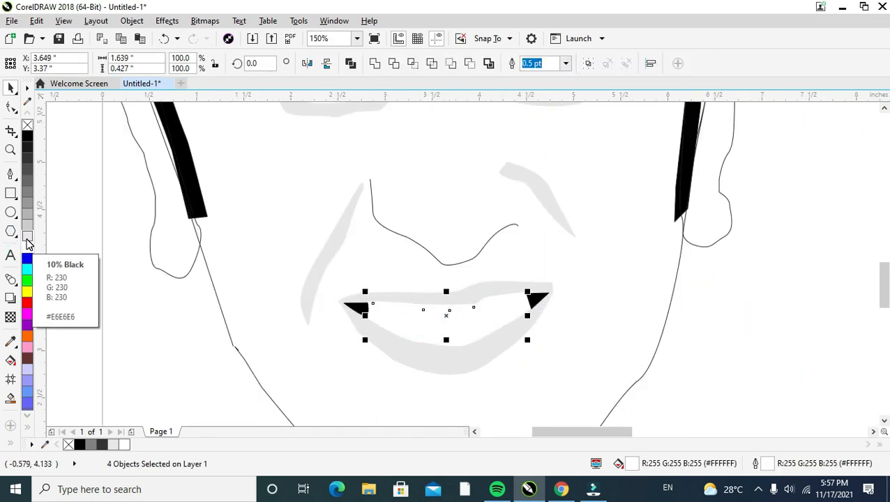
{"action": "left_click", "coordinate": [26, 243]}
{"action": "left_click", "coordinate": [79, 263]}
Step: Move the portrait photo beneath the traced shapes and roughly align its facial features with them
{"action": "scroll", "coordinate": [322, 298], "scroll_direction": "down", "scroll_amount": 3}
{"action": "scroll", "coordinate": [321, 297], "scroll_direction": "down", "scroll_amount": 2}
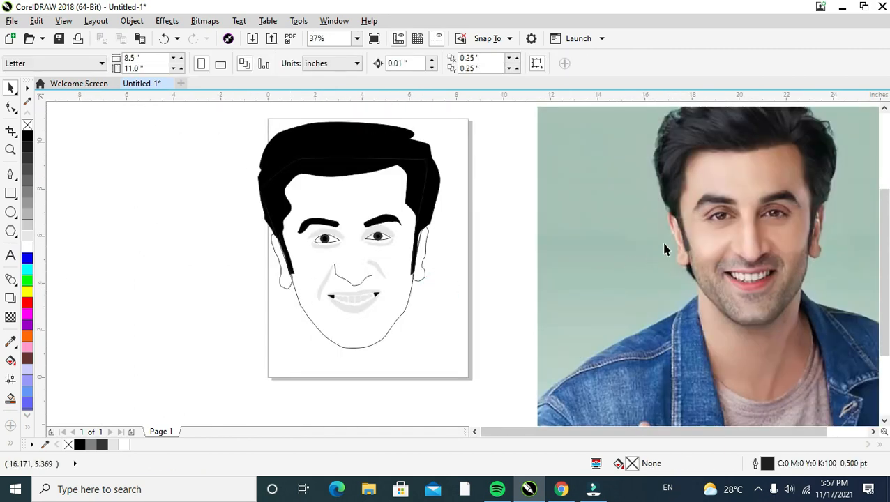
{"action": "left_click_drag", "start_coordinate": [724, 231], "coordinate": [328, 238]}
{"action": "left_click_drag", "start_coordinate": [451, 260], "coordinate": [451, 277]}
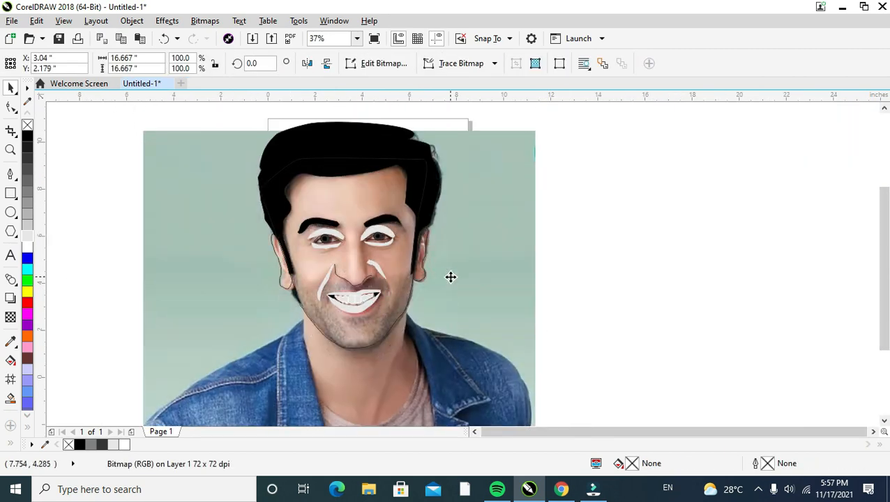
{"action": "scroll", "coordinate": [314, 263], "scroll_direction": "up", "scroll_amount": 3}
{"action": "scroll", "coordinate": [318, 256], "scroll_direction": "down", "scroll_amount": 1}
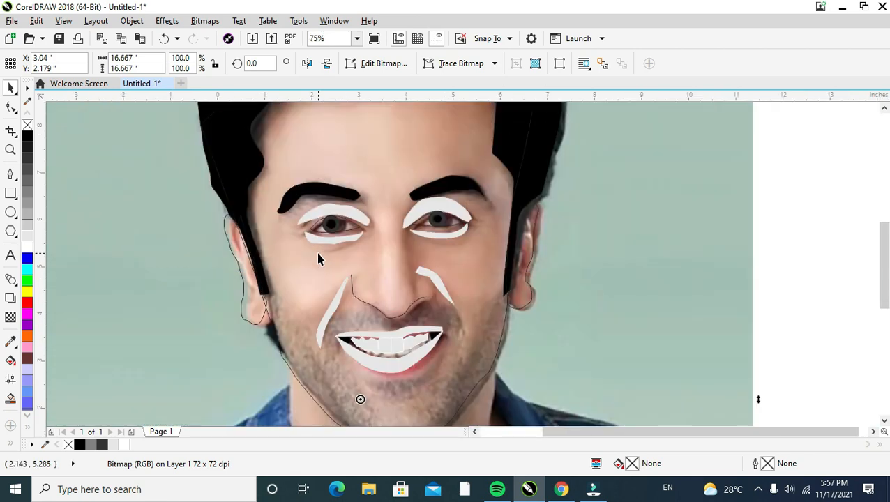
Step: Undo the last photo move and reposition the photo so its face lines up with the traced shapes
{"action": "left_click", "coordinate": [461, 271]}
{"action": "key", "text": "ctrl+z"}
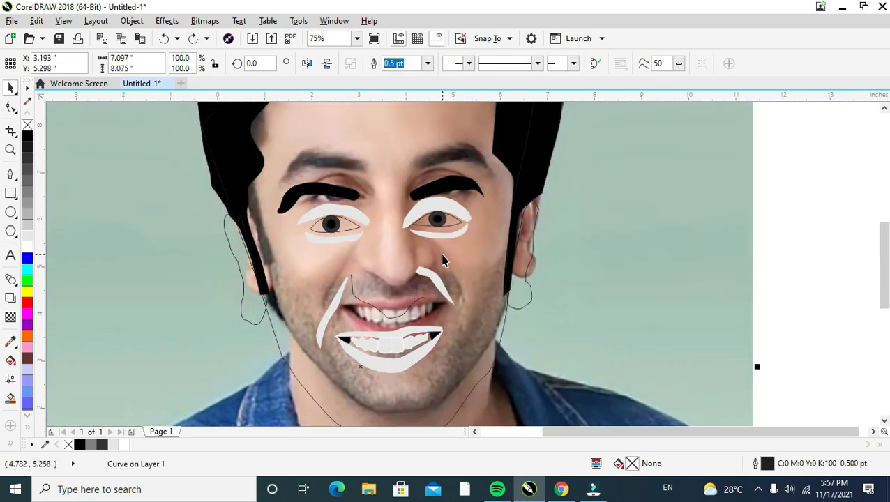
{"action": "scroll", "coordinate": [443, 254], "scroll_direction": "down", "scroll_amount": 2}
{"action": "left_click_drag", "start_coordinate": [515, 303], "coordinate": [512, 309]}
{"action": "left_click_drag", "start_coordinate": [508, 309], "coordinate": [510, 312]}
{"action": "scroll", "coordinate": [445, 240], "scroll_direction": "up", "scroll_amount": 1}
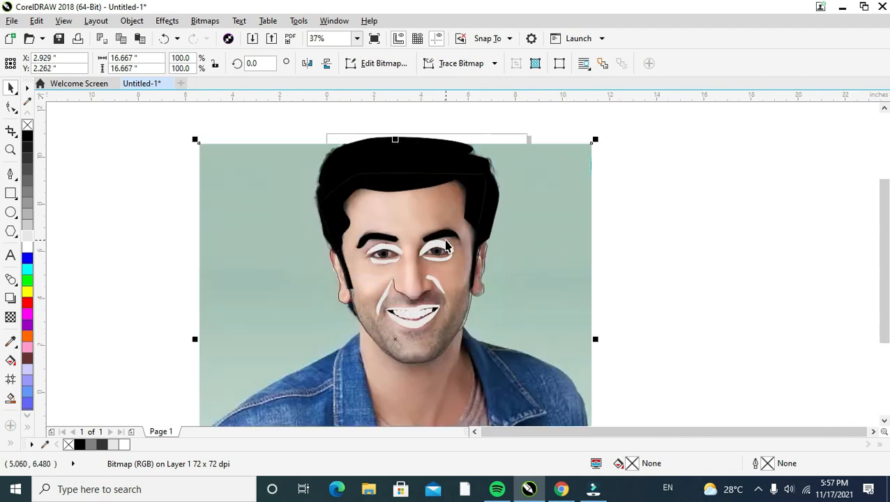
{"action": "scroll", "coordinate": [354, 254], "scroll_direction": "up", "scroll_amount": 1}
Step: Nudge the photo in small increments to X 2.949", Y 2.212" to match the traced face
{"action": "key", "text": "Up"}
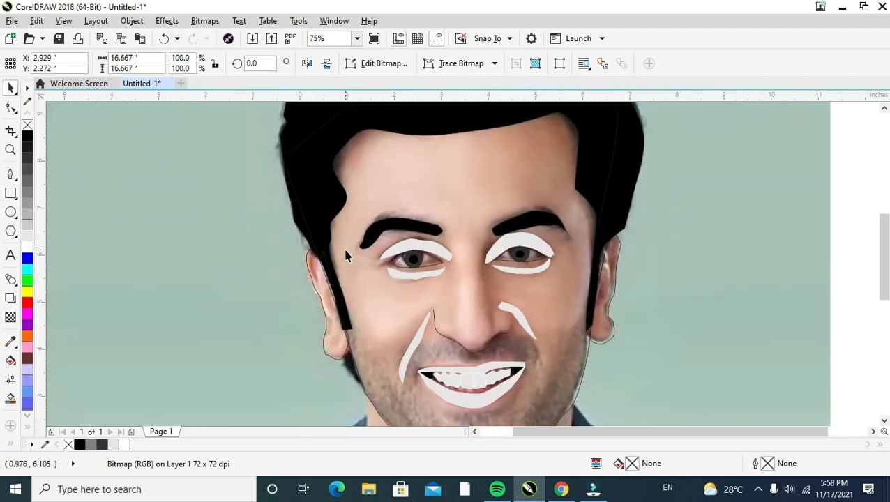
{"action": "key", "text": "Down"}
{"action": "key", "text": "Down"}
{"action": "key", "text": "Down"}
{"action": "key", "text": "Down"}
{"action": "key", "text": "Down"}
{"action": "key", "text": "Down"}
{"action": "key", "text": "Down"}
{"action": "key", "text": "Left"}
{"action": "key", "text": "Up"}
{"action": "key", "text": "Right"}
{"action": "key", "text": "Right"}
{"action": "key", "text": "Right"}
Step: Trace the upper inner fold of the left ear as a closed curve with the Pen tool
{"action": "left_click", "coordinate": [10, 174]}
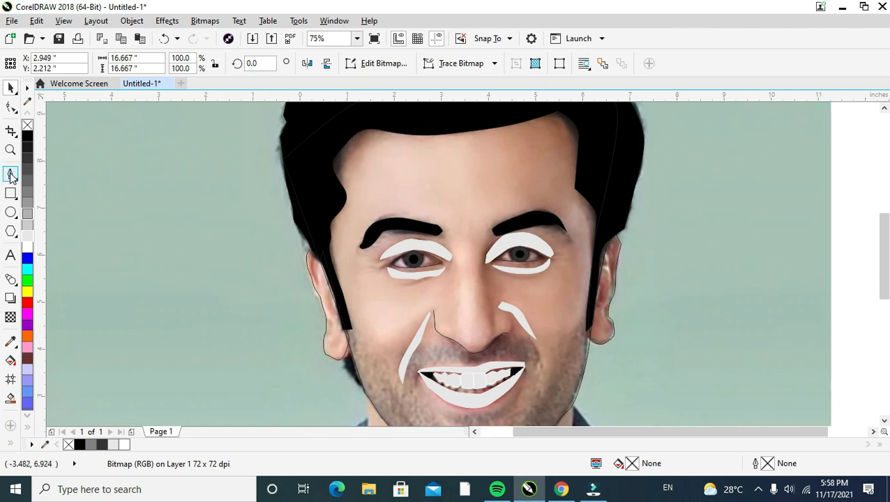
{"action": "left_click", "coordinate": [321, 258]}
{"action": "left_click", "coordinate": [312, 284]}
{"action": "scroll", "coordinate": [307, 264], "scroll_direction": "up", "scroll_amount": 1}
{"action": "mouse_move", "coordinate": [307, 259]}
{"action": "left_mouse_down"}
{"action": "mouse_move", "coordinate": [320, 244]}
{"action": "mouse_move", "coordinate": [324, 252]}
{"action": "left_mouse_up"}
{"action": "key", "text": "ctrl+z"}
{"action": "key", "text": "ctrl+z"}
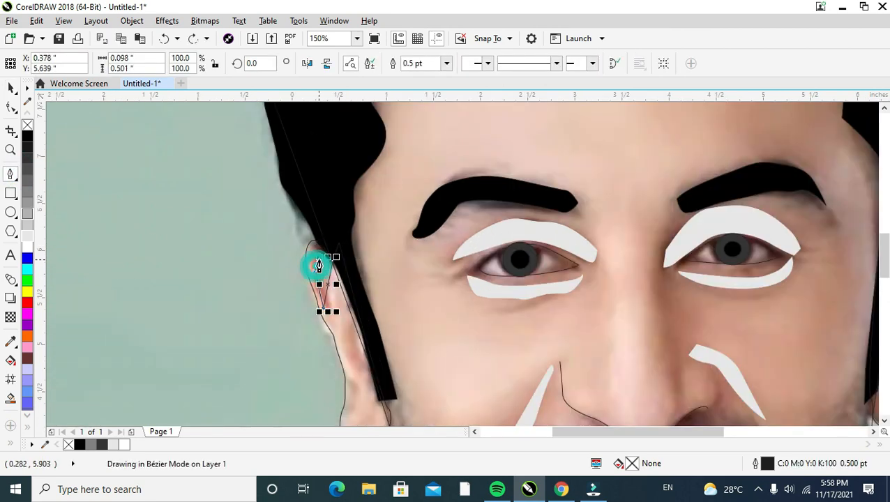
{"action": "left_click", "coordinate": [323, 258]}
{"action": "scroll", "coordinate": [330, 257], "scroll_direction": "up", "scroll_amount": 2}
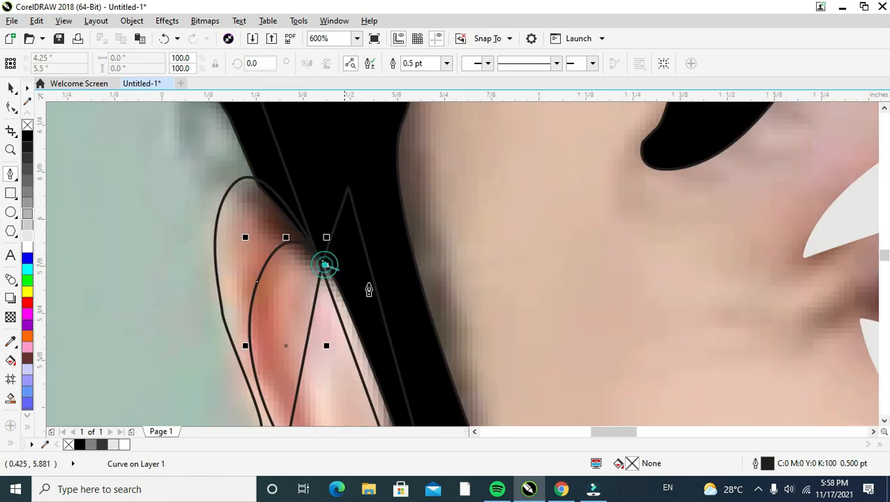
Step: Trace the upper inner fold of the right ear as a closed curve following the dark area in the photo
{"action": "scroll", "coordinate": [368, 292], "scroll_direction": "down", "scroll_amount": 2}
{"action": "scroll", "coordinate": [471, 354], "scroll_direction": "down", "scroll_amount": 3}
{"action": "scroll", "coordinate": [750, 296], "scroll_direction": "up", "scroll_amount": 4}
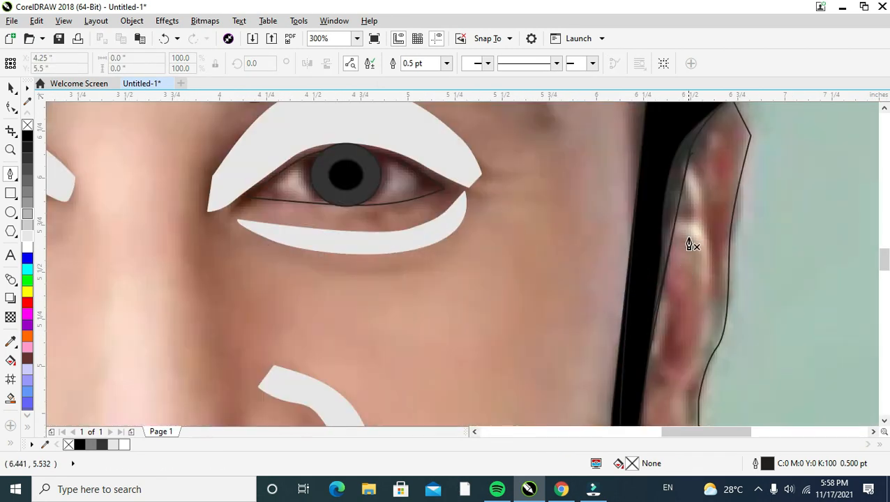
{"action": "left_click", "coordinate": [700, 244]}
{"action": "left_click", "coordinate": [704, 293]}
{"action": "left_click", "coordinate": [718, 304]}
{"action": "left_click", "coordinate": [729, 185]}
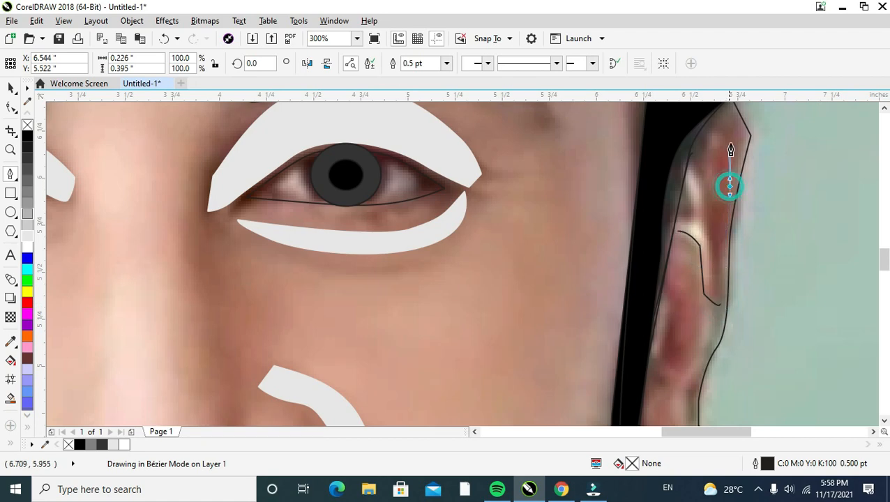
{"action": "left_click", "coordinate": [736, 114]}
{"action": "left_click", "coordinate": [695, 155]}
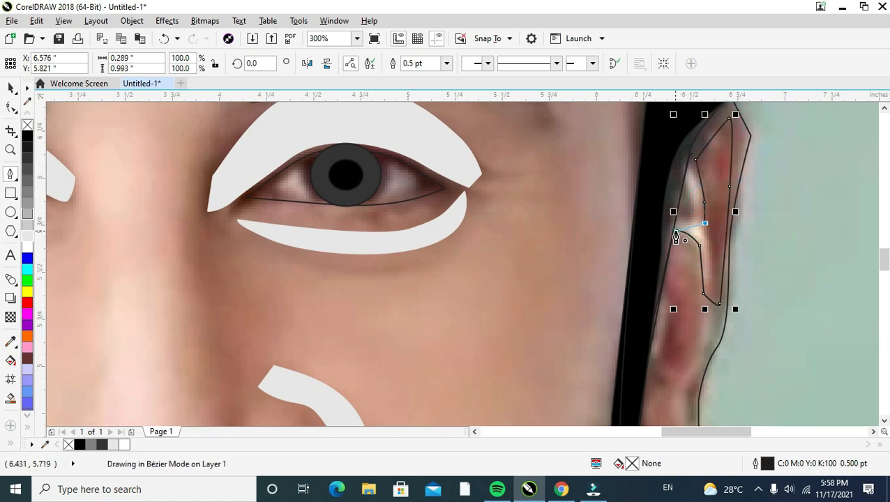
Step: Trace the lower inner hollow of the right ear as a small closed curve above the earlobe
{"action": "scroll", "coordinate": [690, 327], "scroll_direction": "down", "scroll_amount": 3}
{"action": "scroll", "coordinate": [700, 277], "scroll_direction": "up", "scroll_amount": 4}
{"action": "left_click", "coordinate": [695, 191]}
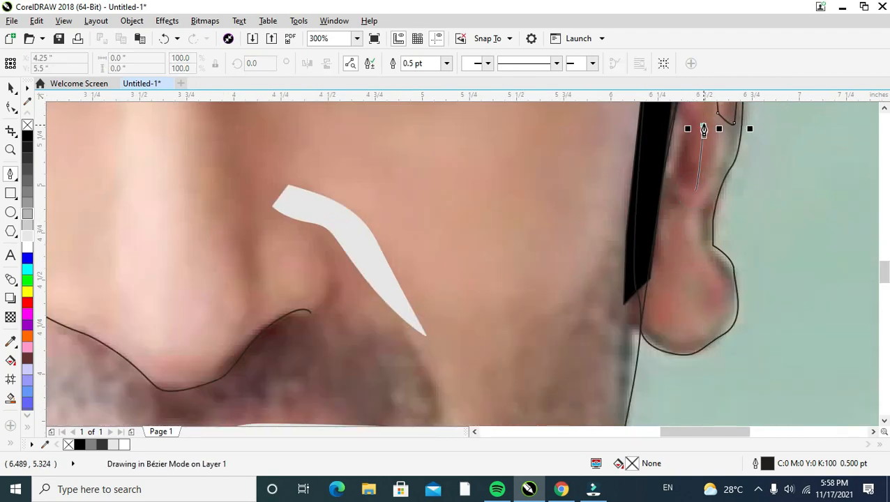
{"action": "left_click", "coordinate": [703, 125]}
{"action": "left_click", "coordinate": [695, 108]}
{"action": "mouse_move", "coordinate": [671, 159]}
{"action": "left_mouse_down"}
{"action": "mouse_move", "coordinate": [674, 183]}
{"action": "mouse_move", "coordinate": [695, 191]}
{"action": "left_mouse_up"}
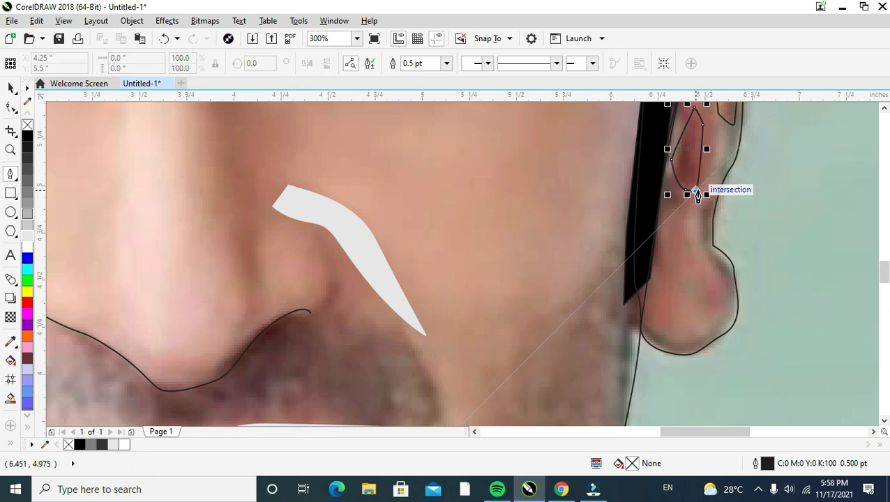
Step: Trace the lower inner hollow of the left ear as a closed curve, then leave the Pen tool and deselect
{"action": "scroll", "coordinate": [696, 194], "scroll_direction": "down", "scroll_amount": 3}
{"action": "scroll", "coordinate": [428, 187], "scroll_direction": "up", "scroll_amount": 2}
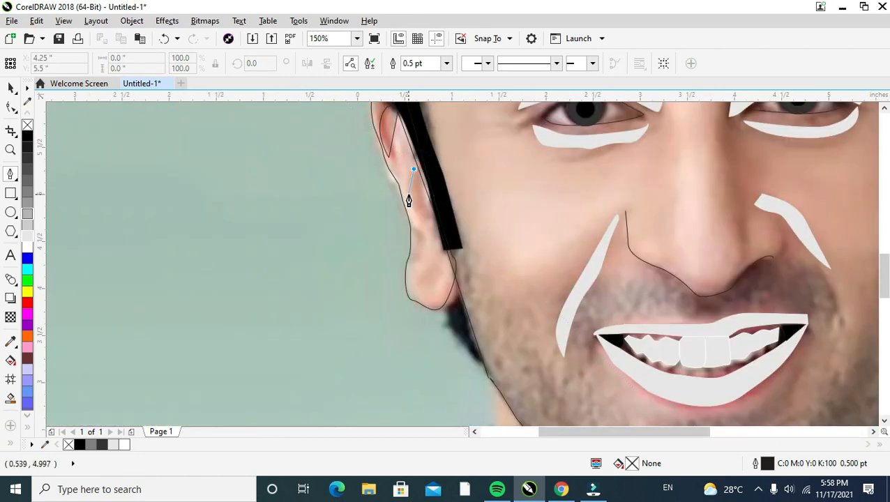
{"action": "left_click_drag", "start_coordinate": [409, 196], "coordinate": [411, 204]}
{"action": "left_click", "coordinate": [422, 222]}
{"action": "left_click", "coordinate": [432, 221]}
{"action": "left_click", "coordinate": [415, 169]}
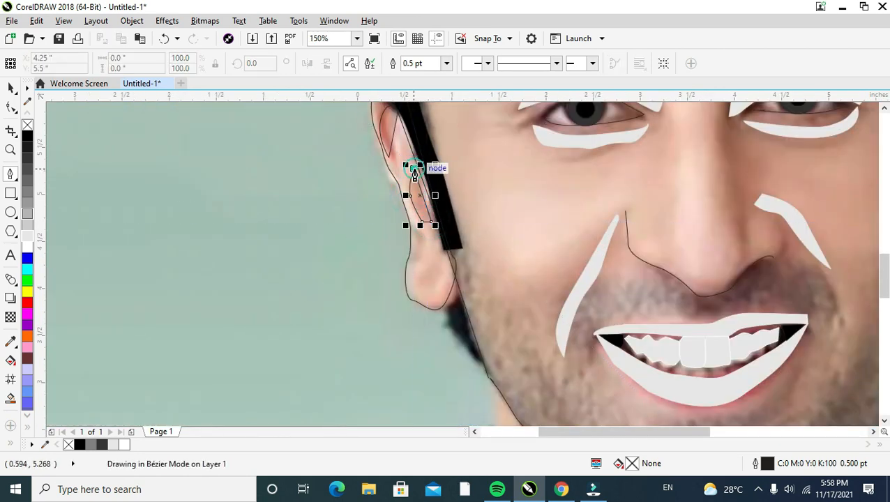
{"action": "left_click", "coordinate": [10, 88]}
{"action": "left_click", "coordinate": [238, 185]}
{"action": "scroll", "coordinate": [238, 185], "scroll_direction": "down", "scroll_amount": 2}
{"action": "scroll", "coordinate": [331, 187], "scroll_direction": "up", "scroll_amount": 1}
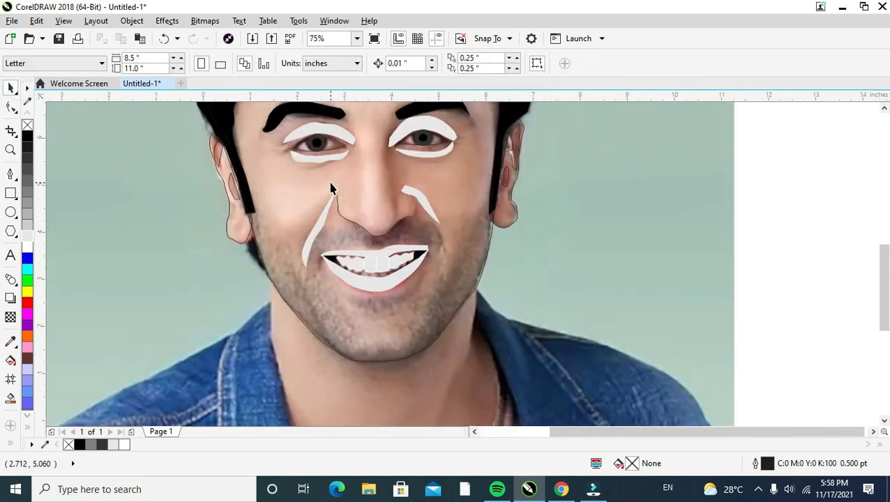
{"action": "scroll", "coordinate": [363, 286], "scroll_direction": "up", "scroll_amount": 4}
{"action": "left_click", "coordinate": [392, 239]}
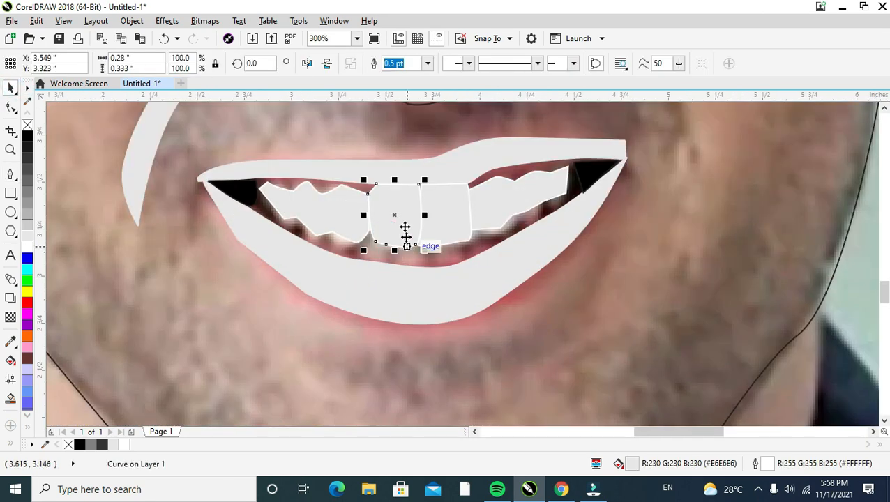
{"action": "left_click_drag", "start_coordinate": [395, 180], "coordinate": [392, 262]}
{"action": "key", "text": "ctrl+z"}
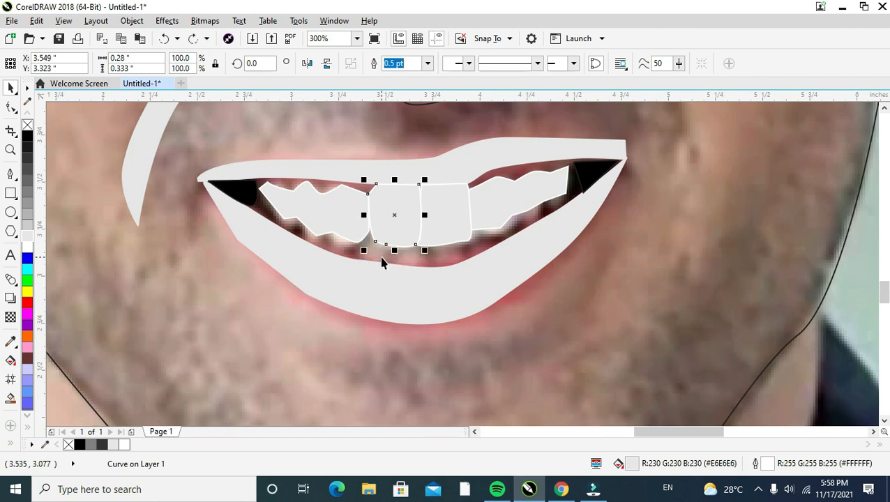
Step: Round the lower edge of the left side-teeth shape by reshaping its nodes, and pull the lower corner node of the right side-teeth shape outward
{"action": "left_click", "coordinate": [348, 234]}
{"action": "left_click", "coordinate": [16, 107]}
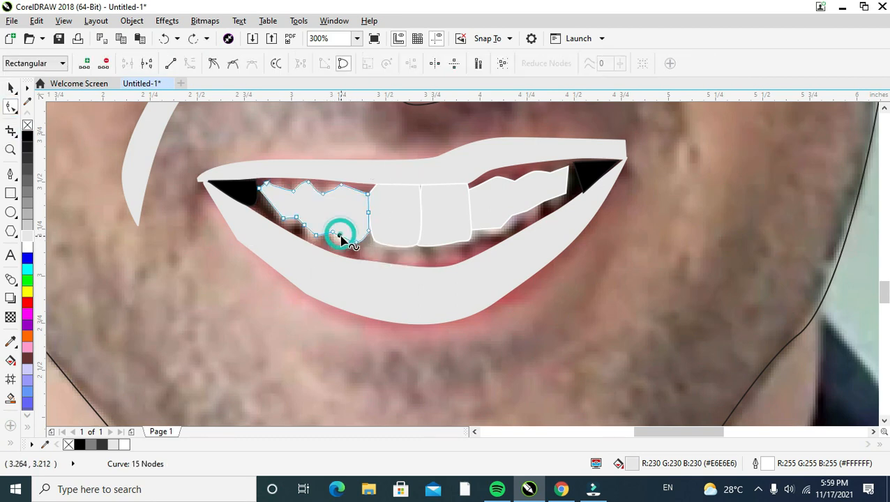
{"action": "scroll", "coordinate": [341, 237], "scroll_direction": "up", "scroll_amount": 2}
{"action": "right_click", "coordinate": [339, 236]}
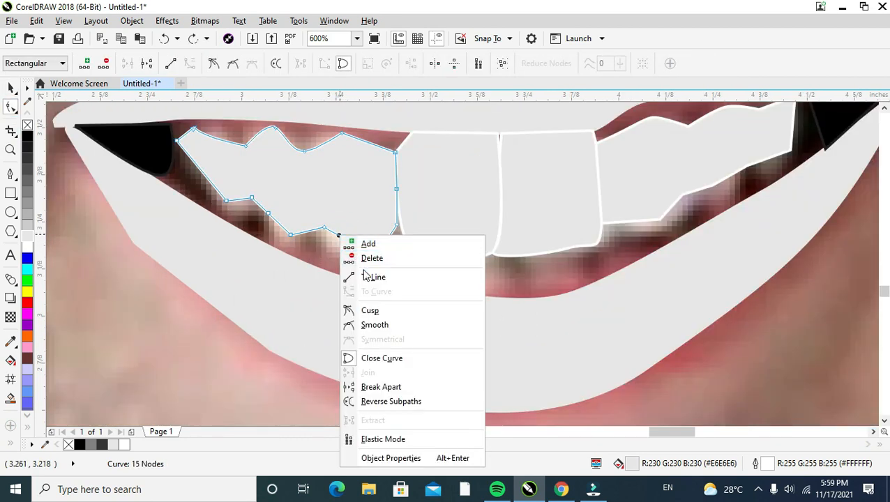
{"action": "left_click", "coordinate": [342, 240]}
{"action": "mouse_move", "coordinate": [341, 236]}
{"action": "left_mouse_down"}
{"action": "mouse_move", "coordinate": [338, 246]}
{"action": "mouse_move", "coordinate": [349, 242]}
{"action": "mouse_move", "coordinate": [338, 236]}
{"action": "mouse_move", "coordinate": [338, 244]}
{"action": "left_mouse_up"}
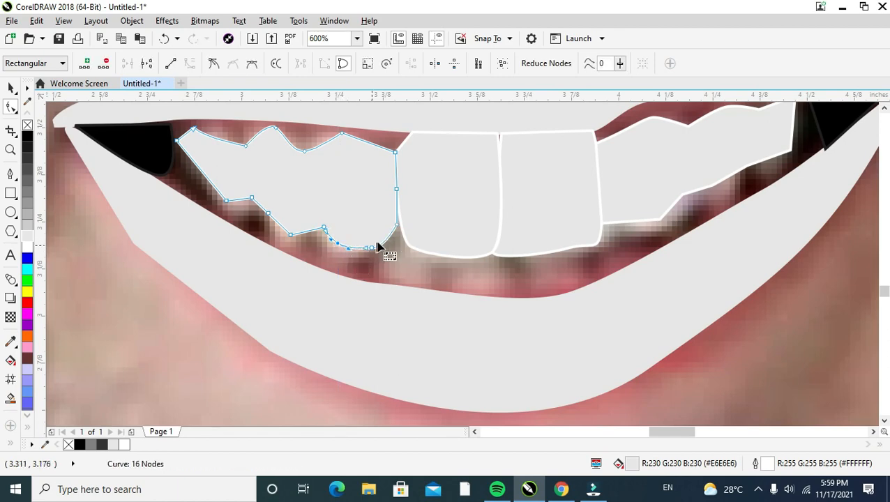
{"action": "left_click", "coordinate": [640, 222]}
{"action": "left_click_drag", "start_coordinate": [660, 219], "coordinate": [669, 228]}
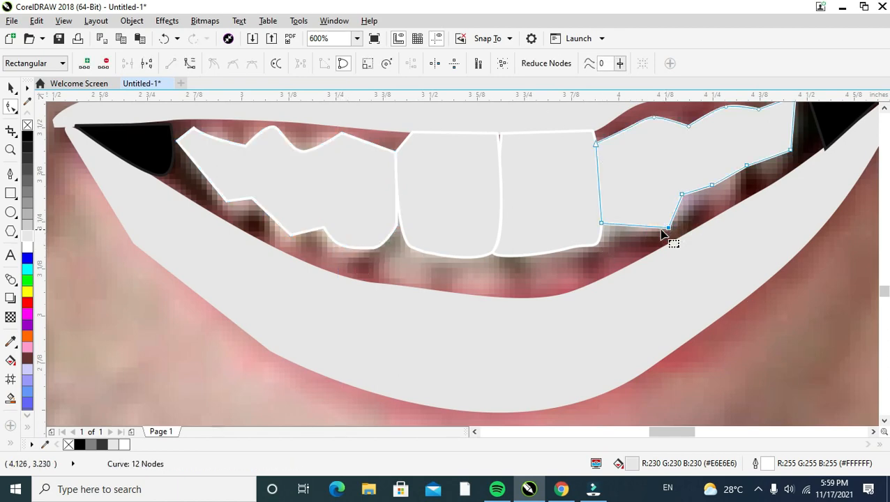
Step: Trace the first small lower tooth as a closed curve with the Pen tool, just below the gap beside the left front tooth
{"action": "scroll", "coordinate": [574, 213], "scroll_direction": "down", "scroll_amount": 1}
{"action": "scroll", "coordinate": [425, 188], "scroll_direction": "up", "scroll_amount": 1}
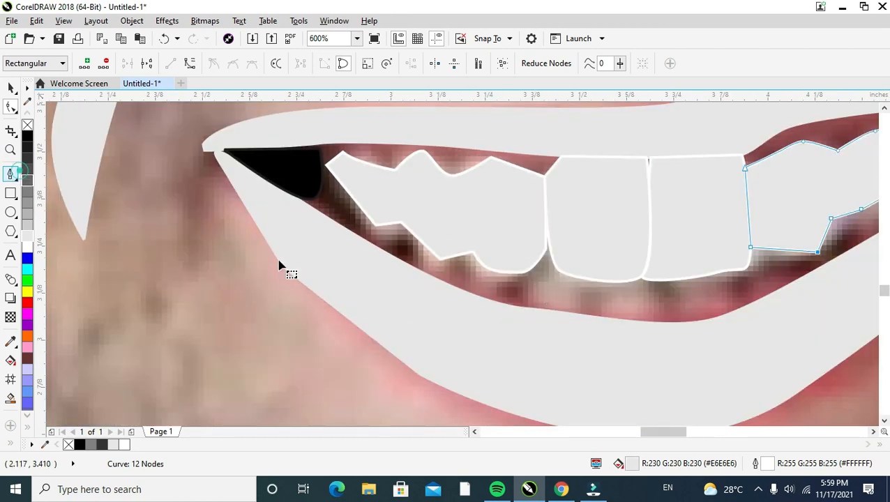
{"action": "left_click", "coordinate": [530, 294]}
{"action": "left_click", "coordinate": [11, 175]}
{"action": "left_click", "coordinate": [526, 293]}
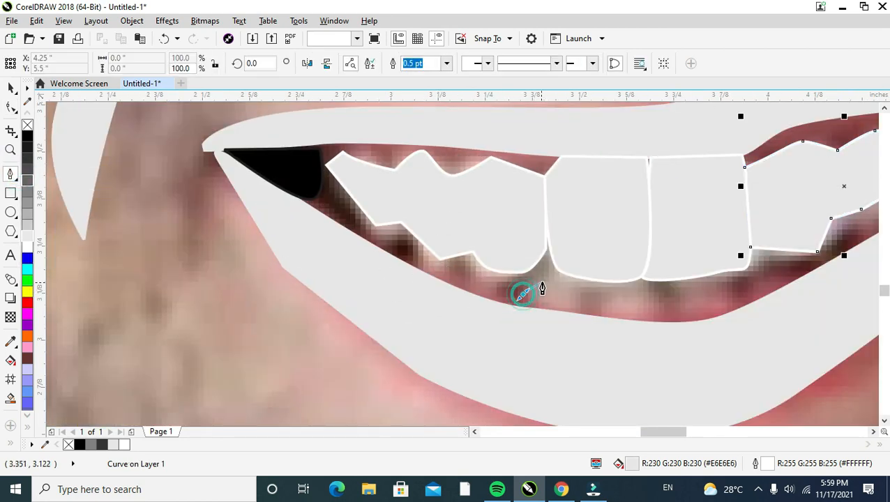
{"action": "left_click_drag", "start_coordinate": [576, 292], "coordinate": [580, 316]}
{"action": "left_click", "coordinate": [537, 310]}
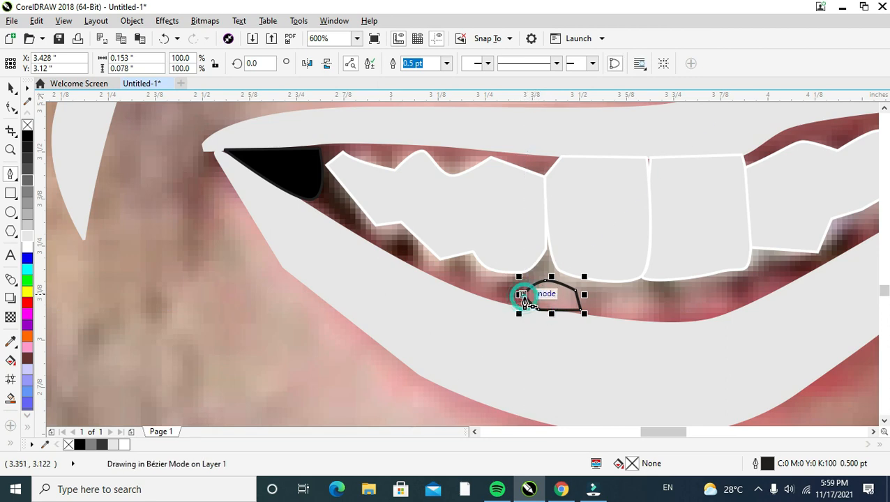
{"action": "left_click", "coordinate": [524, 293]}
Step: Trace a second small lower tooth as a closed outline to the right of the first one
{"action": "left_click", "coordinate": [587, 300]}
{"action": "left_click_drag", "start_coordinate": [640, 291], "coordinate": [658, 307]}
{"action": "left_click", "coordinate": [650, 316]}
{"action": "left_click", "coordinate": [599, 302]}
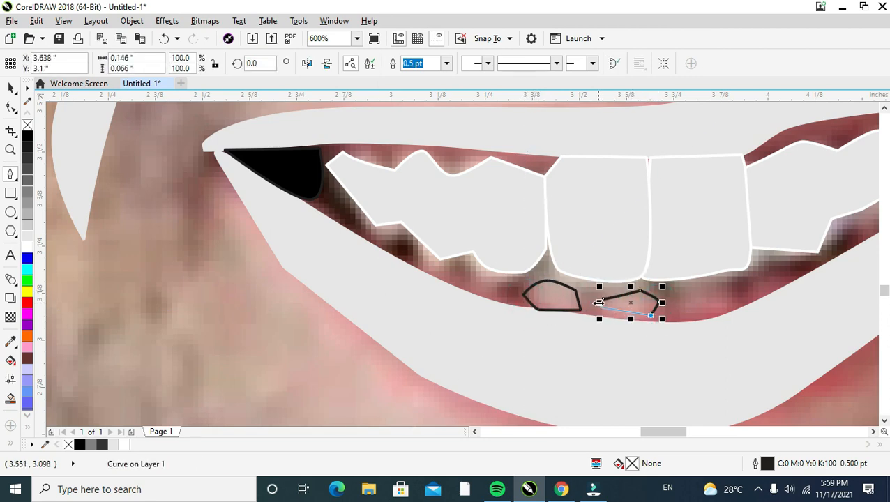
{"action": "left_click", "coordinate": [600, 297]}
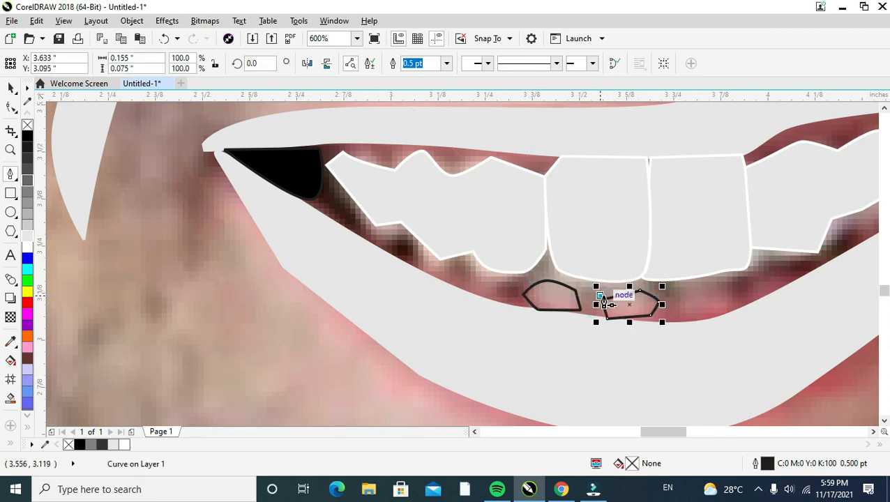
Step: Leave the Pen tool and delete both small lower tooth outlines
{"action": "scroll", "coordinate": [709, 298], "scroll_direction": "down", "scroll_amount": 1}
{"action": "left_click", "coordinate": [8, 88]}
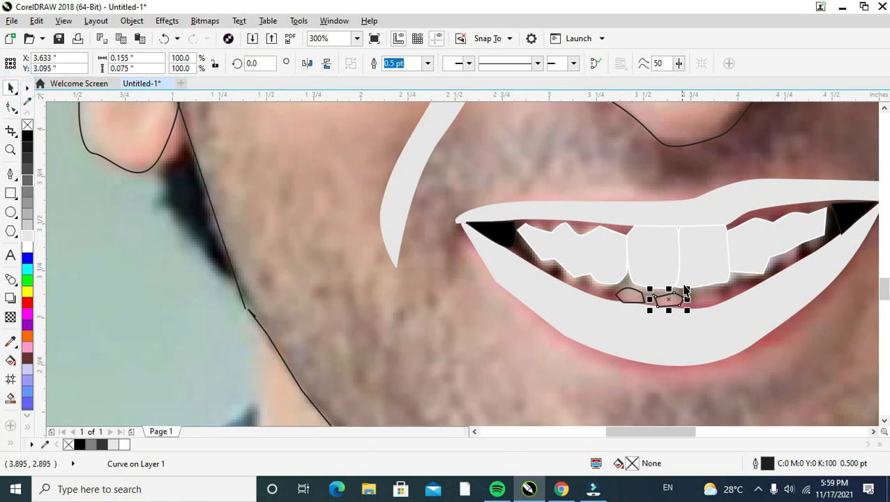
{"action": "key", "text": "Delete"}
{"action": "left_click", "coordinate": [621, 298]}
{"action": "key", "text": "Delete"}
Step: Move the portrait photo to the left so it sits beside the traced drawing, and deselect it
{"action": "scroll", "coordinate": [662, 303], "scroll_direction": "down", "scroll_amount": 2}
{"action": "scroll", "coordinate": [668, 309], "scroll_direction": "down", "scroll_amount": 1}
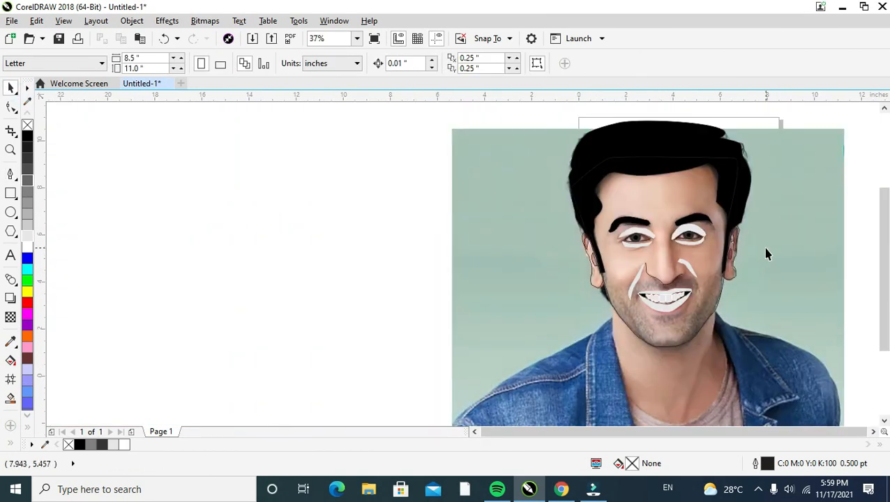
{"action": "left_click_drag", "start_coordinate": [739, 318], "coordinate": [369, 291]}
{"action": "left_click", "coordinate": [751, 260]}
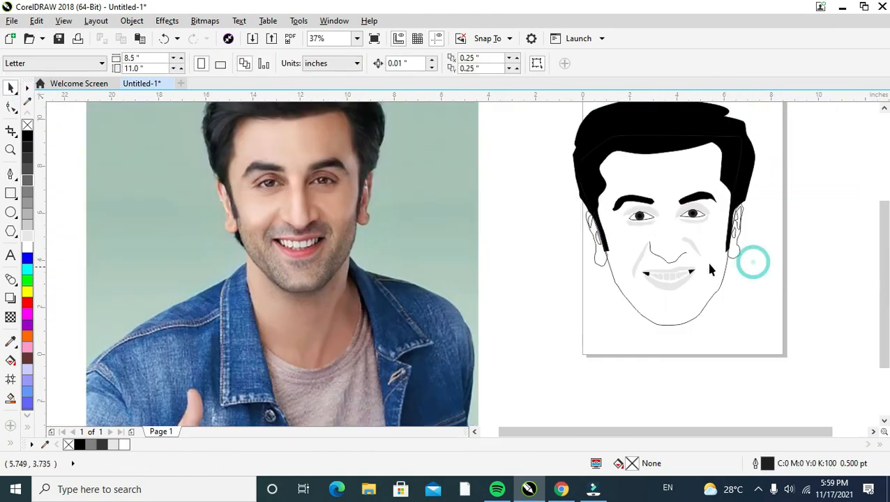
Step: Select all four teeth shapes together and move them slightly lower inside the mouth
{"action": "scroll", "coordinate": [709, 263], "scroll_direction": "up", "scroll_amount": 1}
{"action": "scroll", "coordinate": [663, 290], "scroll_direction": "up", "scroll_amount": 1}
{"action": "left_click", "coordinate": [664, 290]}
{"action": "scroll", "coordinate": [664, 290], "scroll_direction": "down", "scroll_amount": 1}
{"action": "left_click", "coordinate": [771, 278]}
{"action": "scroll", "coordinate": [645, 290], "scroll_direction": "up", "scroll_amount": 1}
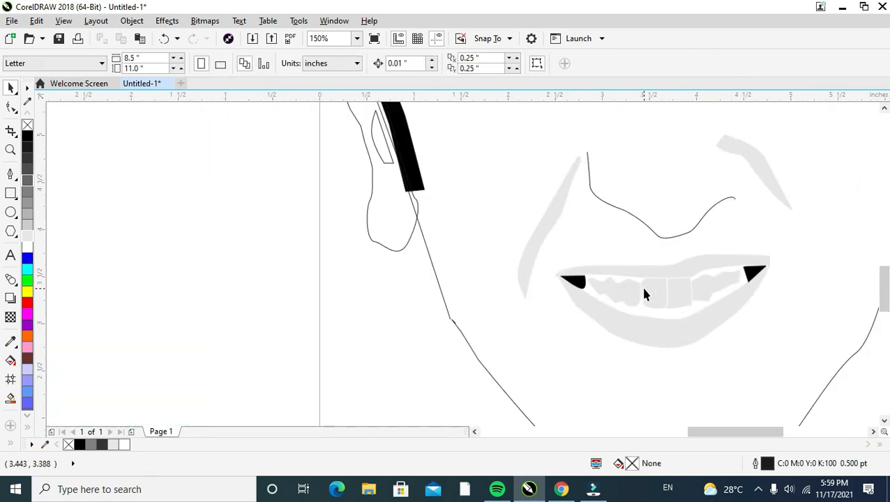
{"action": "left_click", "coordinate": [647, 292]}
{"action": "left_click", "coordinate": [626, 298], "text": "shift"}
{"action": "left_click", "coordinate": [682, 296], "text": "shift"}
{"action": "left_click", "coordinate": [712, 291], "text": "shift"}
{"action": "left_click_drag", "start_coordinate": [667, 298], "coordinate": [670, 302]}
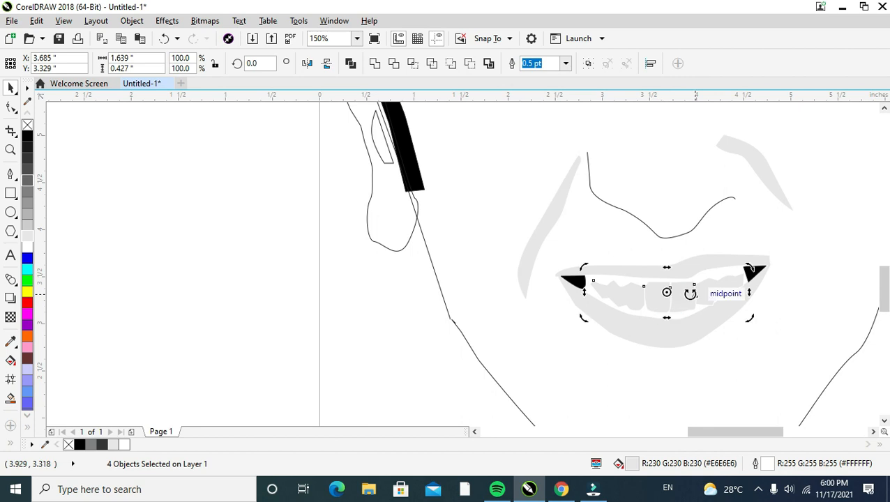
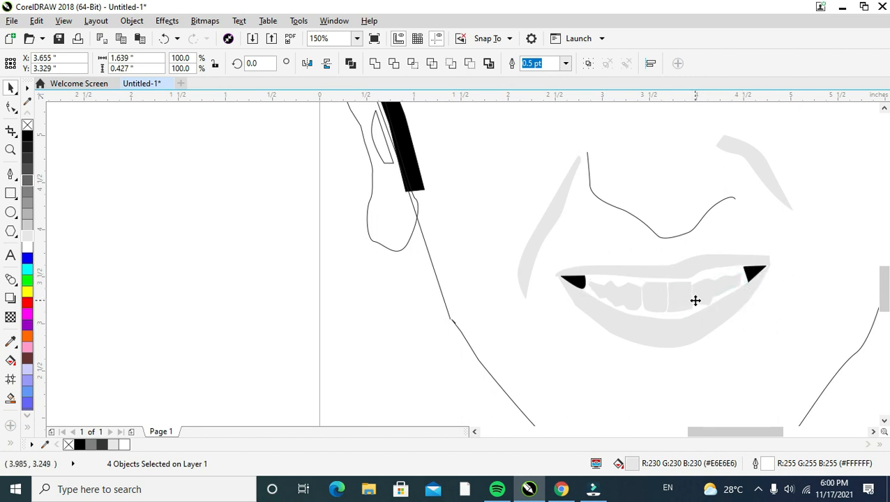
Step: Try to rotate the selected teeth slightly, and undo the last change
{"action": "left_click_drag", "start_coordinate": [750, 268], "coordinate": [748, 264]}
{"action": "left_click", "coordinate": [718, 317]}
{"action": "scroll", "coordinate": [718, 317], "scroll_direction": "down", "scroll_amount": 1}
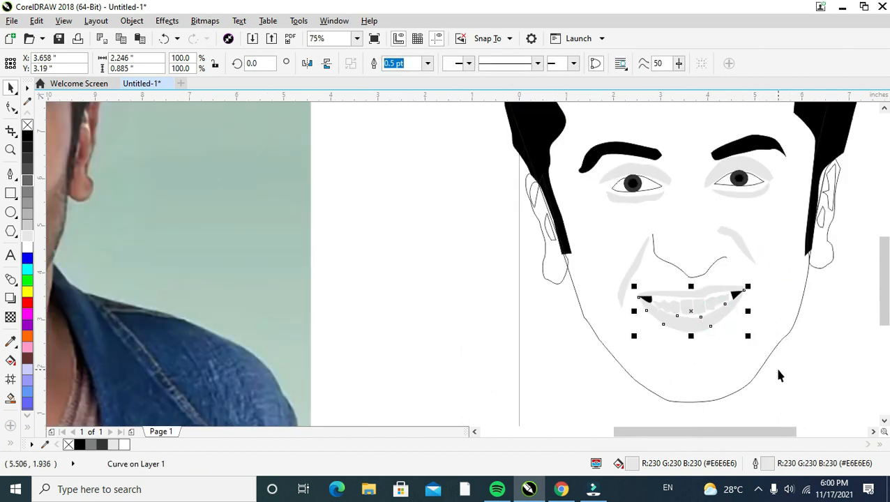
{"action": "key", "text": "ctrl+z"}
Step: Give the upper inner fold of the right ear a 20% Black fill and outline
{"action": "left_click", "coordinate": [802, 362]}
{"action": "scroll", "coordinate": [802, 362], "scroll_direction": "down", "scroll_amount": 1}
{"action": "left_click_drag", "start_coordinate": [695, 433], "coordinate": [729, 433]}
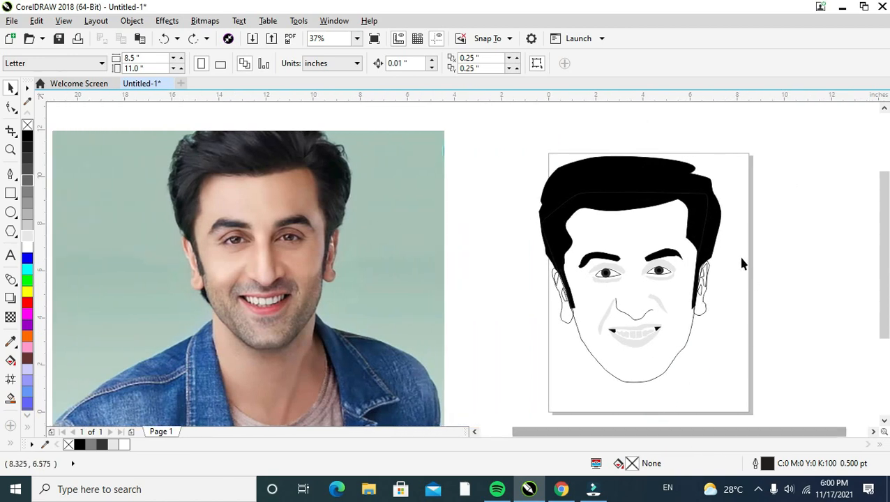
{"action": "scroll", "coordinate": [733, 269], "scroll_direction": "up", "scroll_amount": 1}
{"action": "left_click", "coordinate": [676, 282]}
{"action": "left_click", "coordinate": [29, 236]}
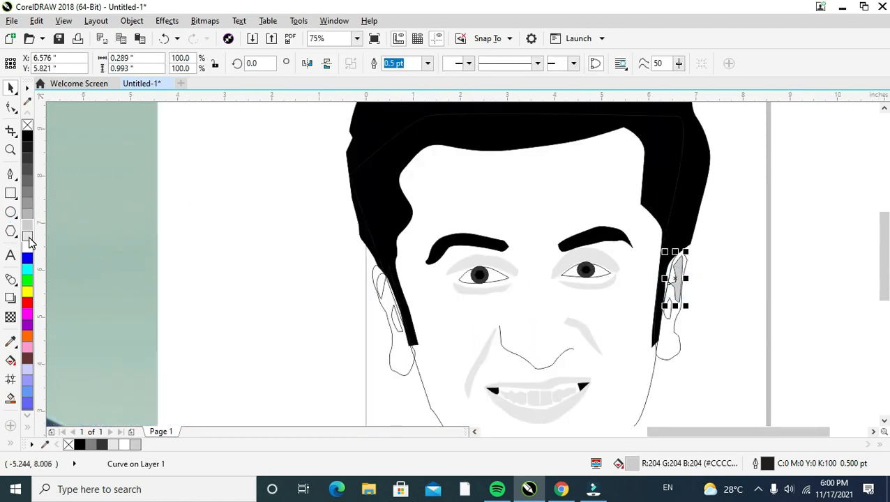
{"action": "left_click", "coordinate": [26, 127]}
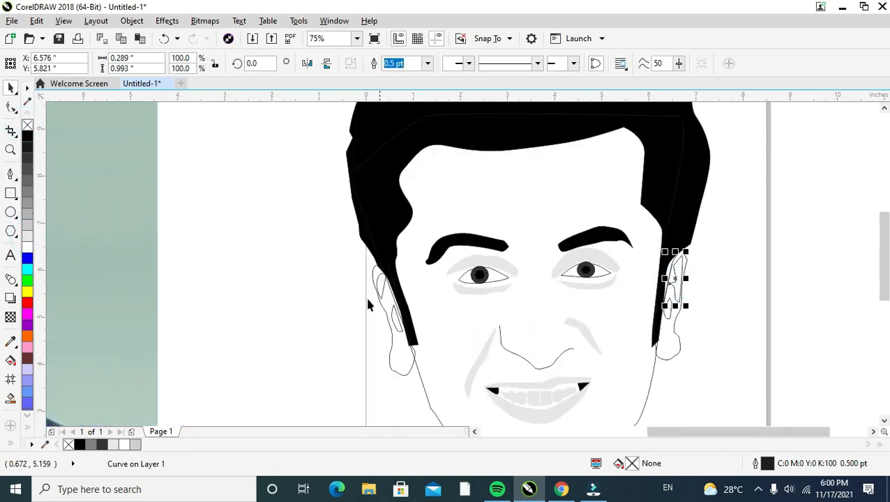
{"action": "left_click", "coordinate": [28, 234]}
{"action": "right_click", "coordinate": [28, 234]}
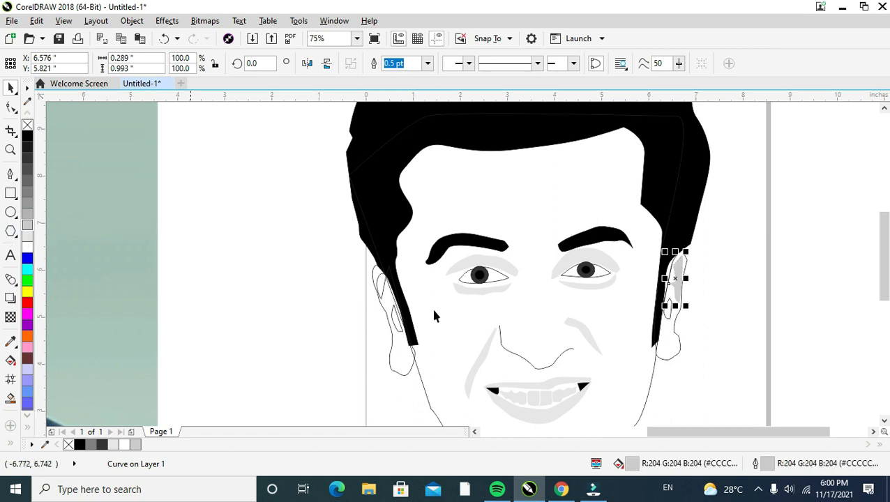
Step: Give the left ear's upper inner fold and lower inner hollow a 20% Black fill and outline
{"action": "left_click", "coordinate": [378, 290]}
{"action": "right_click", "coordinate": [28, 227]}
{"action": "left_click", "coordinate": [28, 227]}
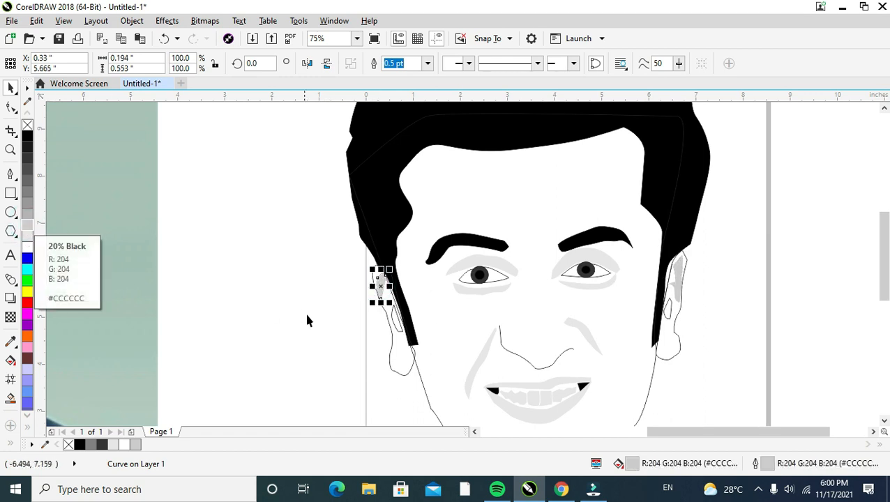
{"action": "left_click", "coordinate": [397, 329]}
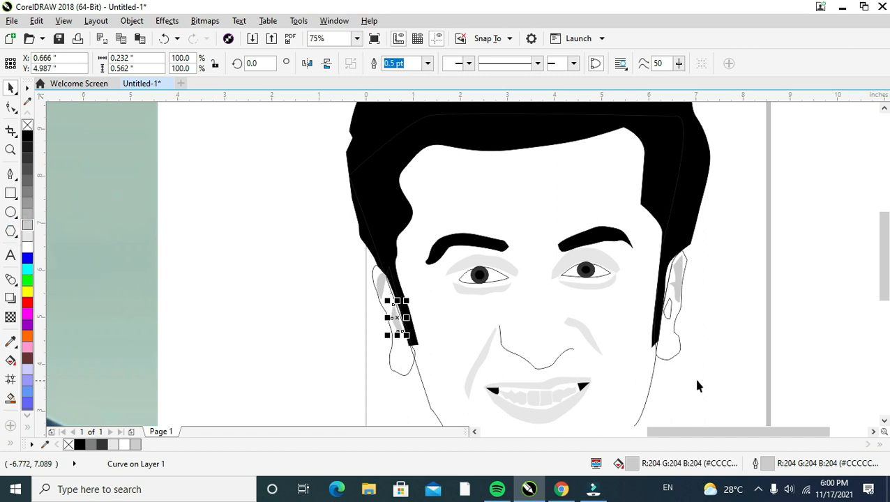
Step: Fill the lower inner hollow of the right ear with light grey and deselect it
{"action": "left_click", "coordinate": [668, 311]}
{"action": "left_click", "coordinate": [28, 236]}
{"action": "left_click", "coordinate": [724, 278]}
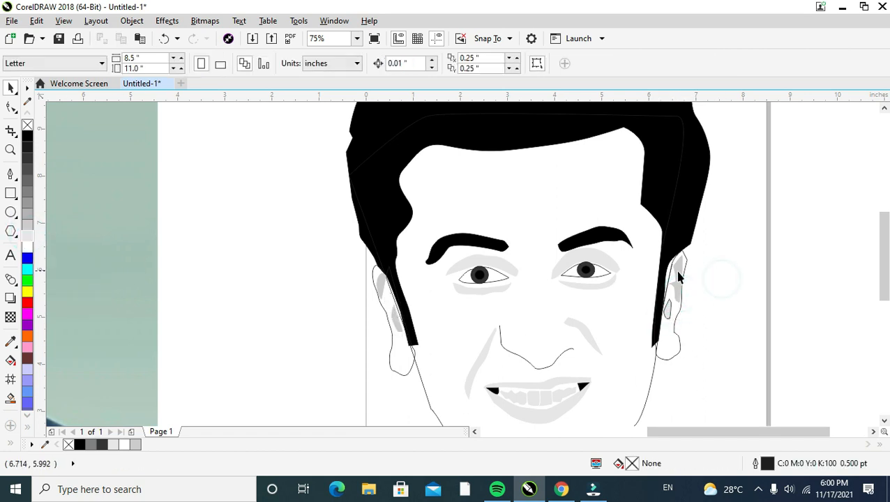
{"action": "left_click", "coordinate": [668, 274]}
Step: Inspect the iris, pupil and eye outline shapes of both eyes up close
{"action": "left_click", "coordinate": [590, 269]}
{"action": "scroll", "coordinate": [589, 269], "scroll_direction": "up", "scroll_amount": 1}
{"action": "scroll", "coordinate": [589, 269], "scroll_direction": "up", "scroll_amount": 1}
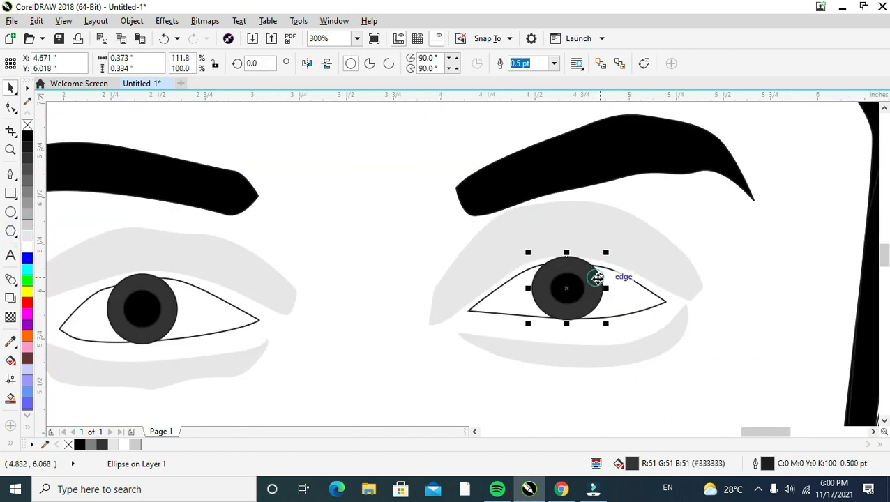
{"action": "left_click", "coordinate": [610, 268]}
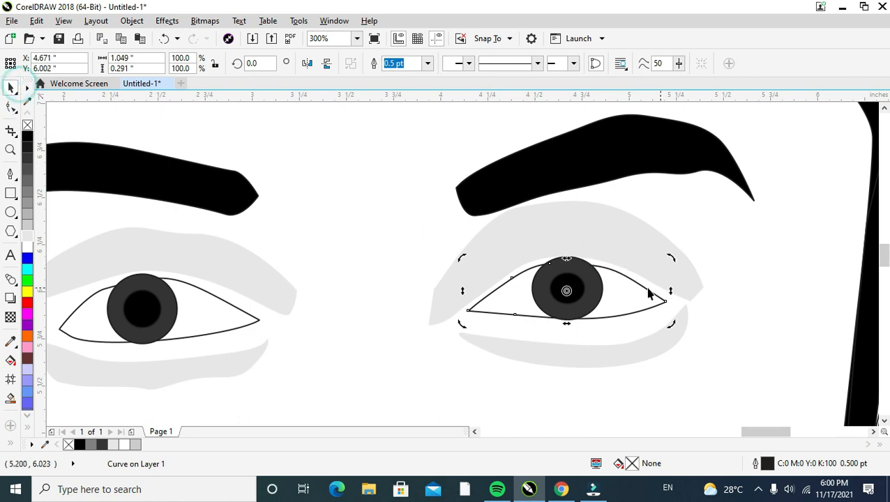
{"action": "left_click", "coordinate": [597, 294]}
{"action": "scroll", "coordinate": [597, 294], "scroll_direction": "down", "scroll_amount": 1}
{"action": "scroll", "coordinate": [834, 291], "scroll_direction": "down", "scroll_amount": 1}
{"action": "scroll", "coordinate": [607, 296], "scroll_direction": "up", "scroll_amount": 1}
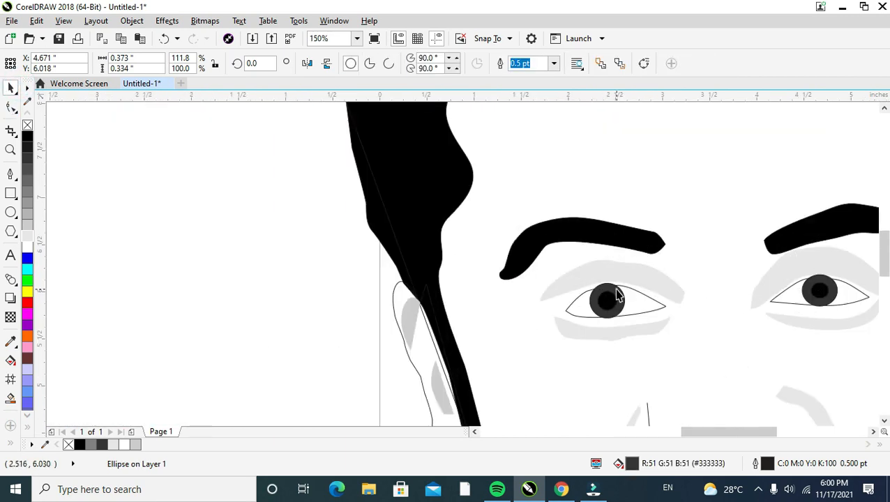
{"action": "double_click", "coordinate": [614, 288]}
{"action": "scroll", "coordinate": [615, 286], "scroll_direction": "down", "scroll_amount": 1}
{"action": "double_click", "coordinate": [787, 299]}
{"action": "scroll", "coordinate": [717, 289], "scroll_direction": "up", "scroll_amount": 1}
{"action": "left_click", "coordinate": [717, 290]}
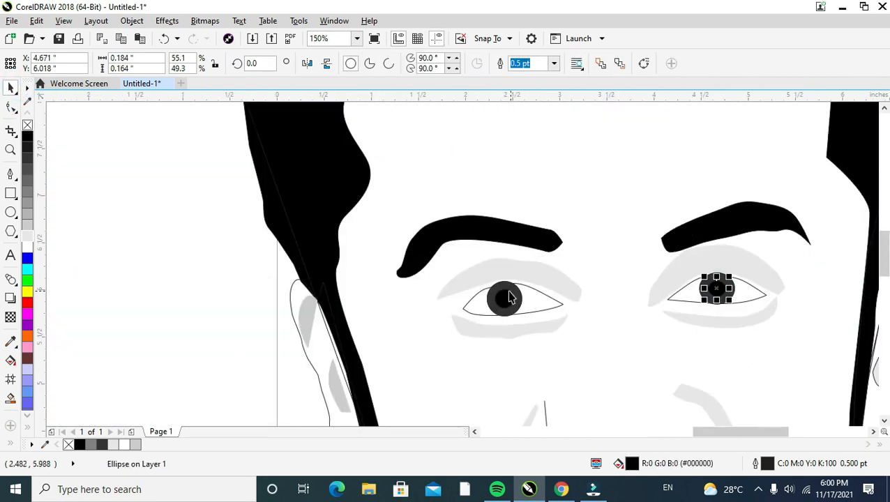
{"action": "left_click", "coordinate": [508, 299], "text": "shift"}
{"action": "left_click", "coordinate": [515, 304]}
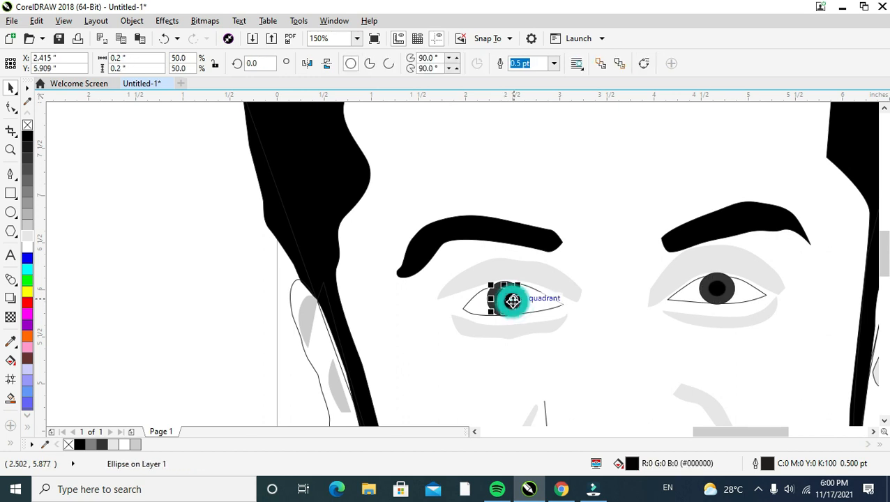
Step: Give the irises of both eyes a 10% Black fill and outline, leaving the pupils black
{"action": "left_click", "coordinate": [731, 301]}
{"action": "left_click", "coordinate": [30, 239]}
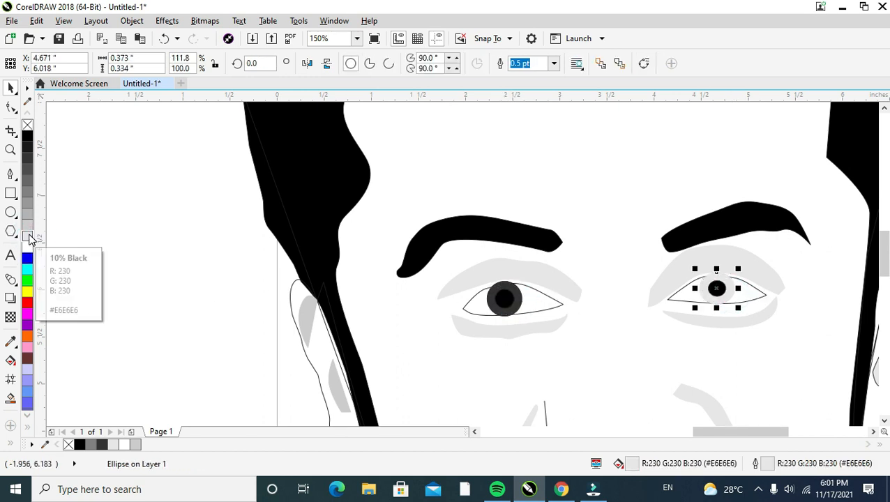
{"action": "key", "text": "Tab"}
{"action": "right_click", "coordinate": [25, 237]}
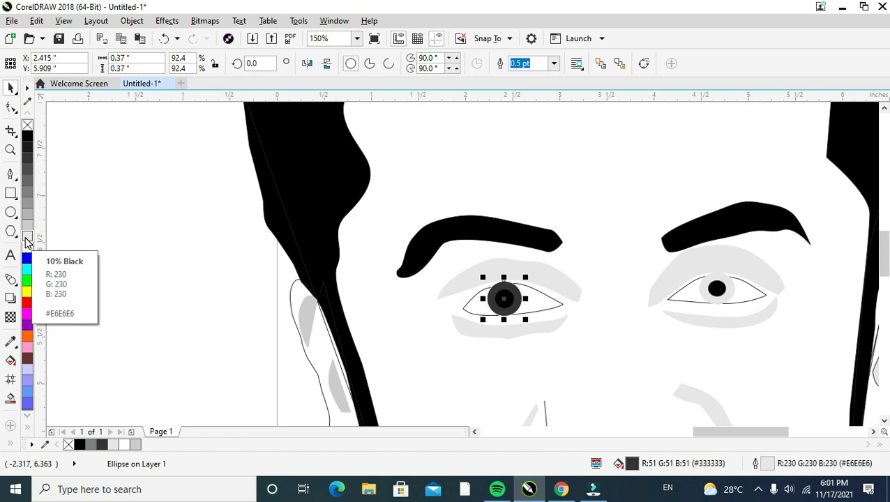
{"action": "left_click", "coordinate": [25, 238]}
Step: Darken the fill of both irises to 20% Black
{"action": "left_click", "coordinate": [29, 227]}
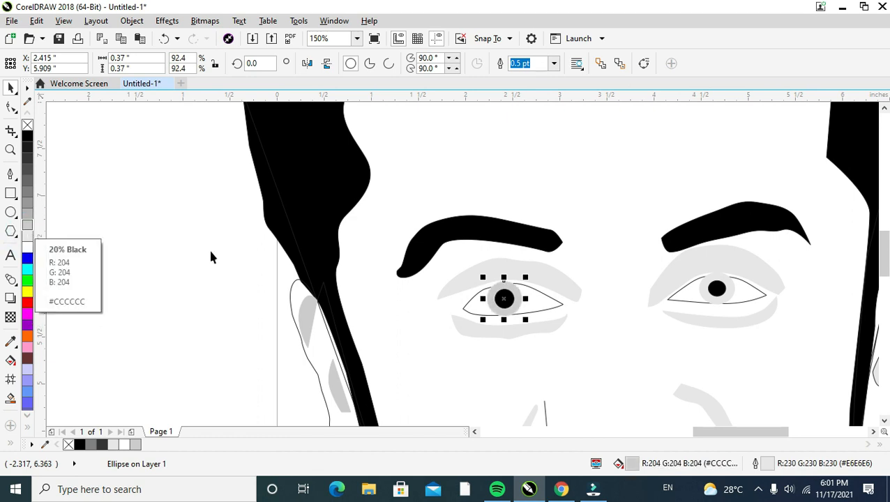
{"action": "left_click", "coordinate": [733, 285]}
{"action": "left_click", "coordinate": [30, 230]}
Step: Start a Bézier outline on the photo's beard, tracing its inner edge from the left sideburn along the cheek and under the mouth
{"action": "scroll", "coordinate": [632, 326], "scroll_direction": "down", "scroll_amount": 2}
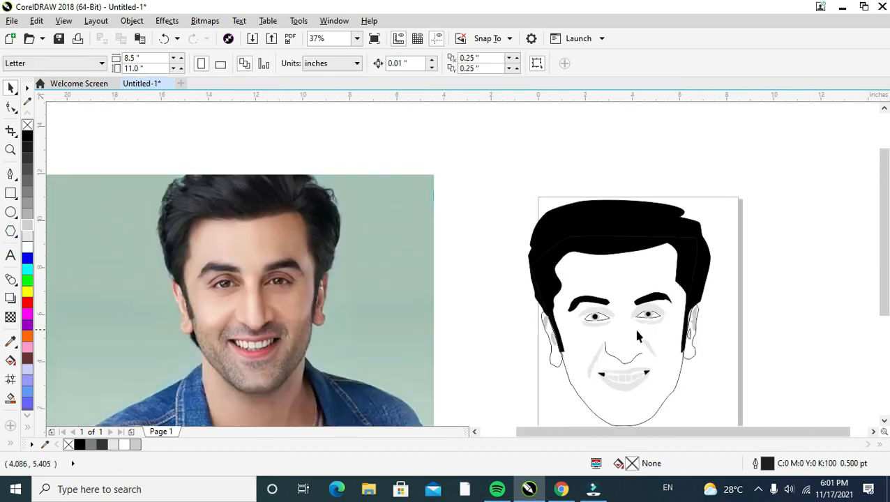
{"action": "scroll", "coordinate": [633, 326], "scroll_direction": "up", "scroll_amount": 1}
{"action": "scroll", "coordinate": [685, 356], "scroll_direction": "down", "scroll_amount": 1}
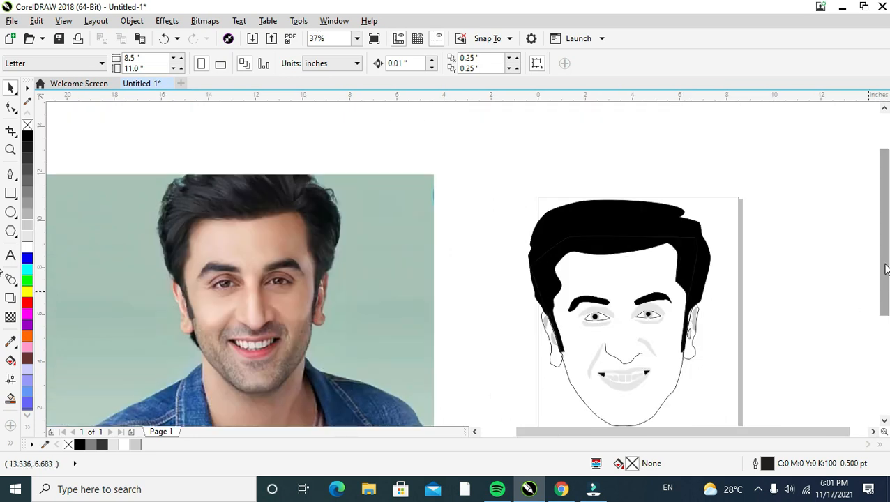
{"action": "scroll", "coordinate": [884, 223], "scroll_direction": "down", "scroll_amount": 1}
{"action": "scroll", "coordinate": [625, 366], "scroll_direction": "up", "scroll_amount": 1}
{"action": "scroll", "coordinate": [638, 357], "scroll_direction": "down", "scroll_amount": 1}
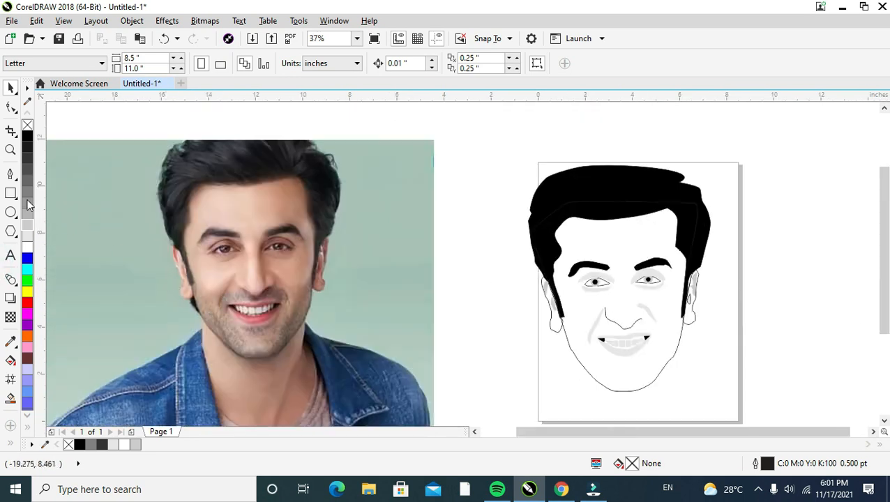
{"action": "left_click", "coordinate": [10, 174]}
{"action": "scroll", "coordinate": [213, 288], "scroll_direction": "up", "scroll_amount": 1}
{"action": "left_click", "coordinate": [199, 305]}
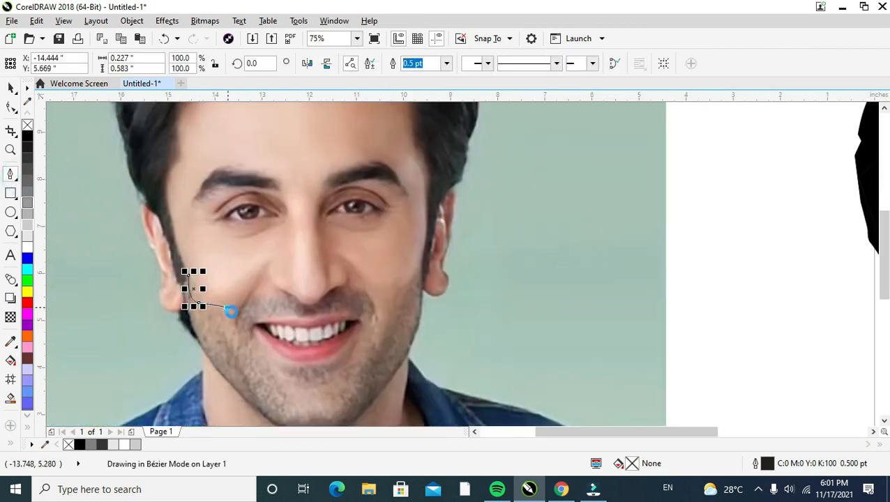
{"action": "left_click", "coordinate": [243, 306]}
{"action": "left_click", "coordinate": [241, 341]}
{"action": "left_click", "coordinate": [263, 370]}
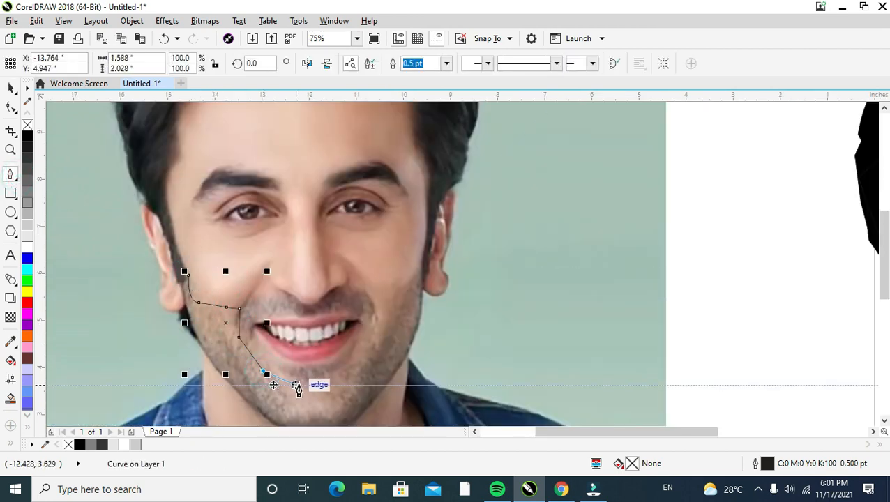
{"action": "left_click", "coordinate": [323, 380]}
Step: Continue the beard outline up to the right sideburn and around below the chin, closing it about 5.1 by 3.9 inches
{"action": "left_click_drag", "start_coordinate": [368, 355], "coordinate": [375, 403]}
{"action": "scroll", "coordinate": [399, 380], "scroll_direction": "down", "scroll_amount": 2}
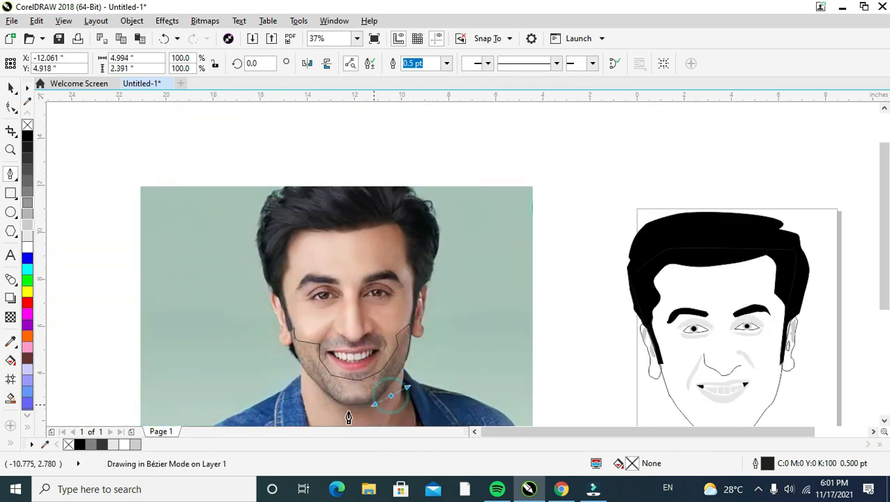
{"action": "scroll", "coordinate": [292, 336], "scroll_direction": "up", "scroll_amount": 2}
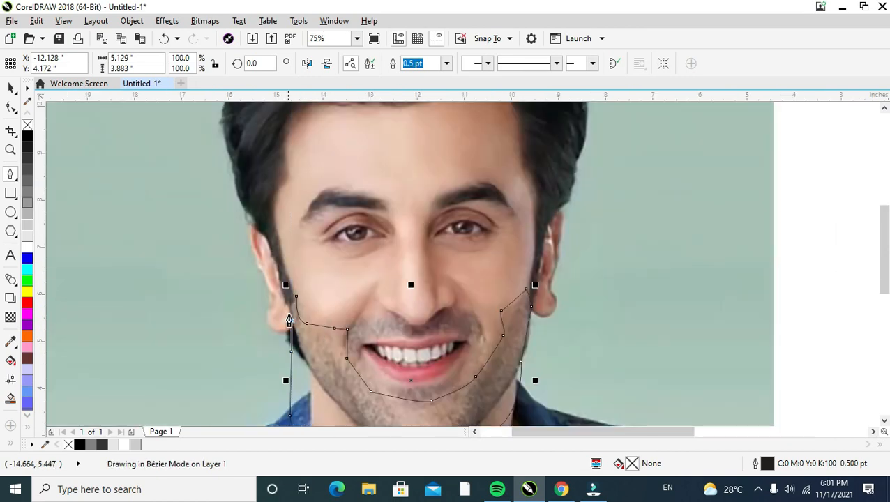
{"action": "left_click", "coordinate": [295, 299]}
{"action": "key", "text": "space"}
Step: Fill the beard shape with 10% Black and PowerClip it inside the drawn face outline
{"action": "scroll", "coordinate": [501, 313], "scroll_direction": "down", "scroll_amount": 2}
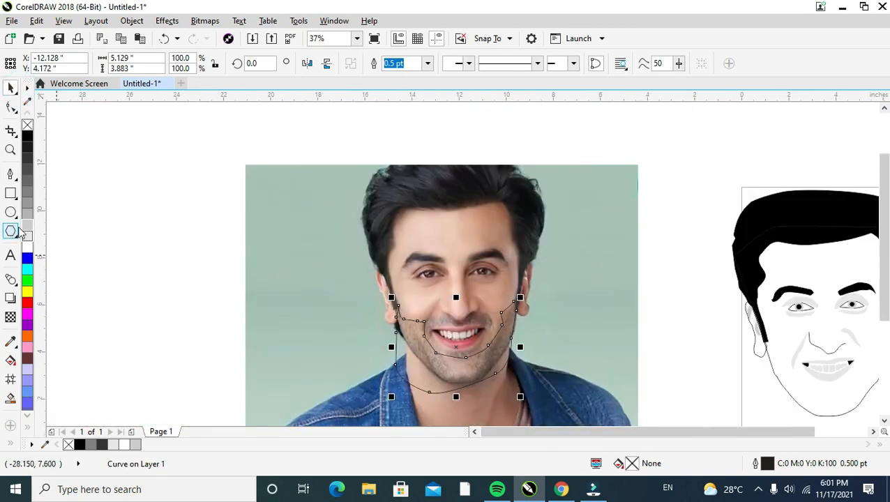
{"action": "left_click", "coordinate": [27, 227]}
{"action": "left_click", "coordinate": [27, 237]}
{"action": "right_click", "coordinate": [456, 377]}
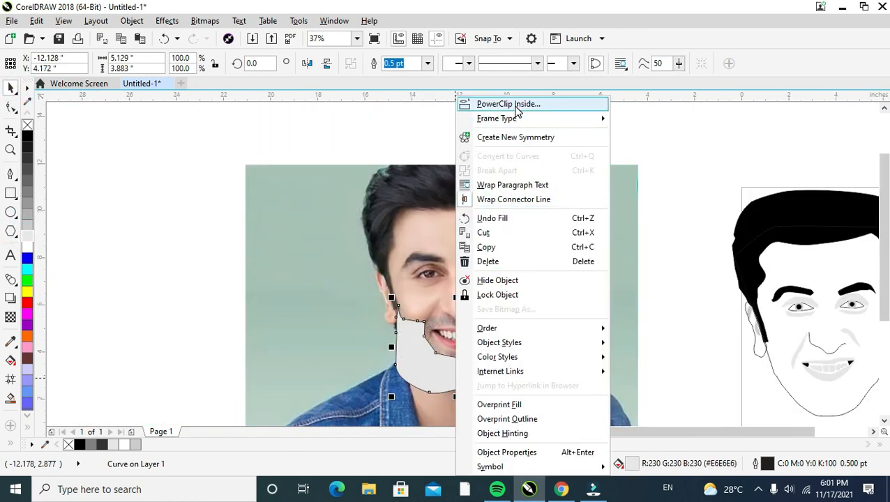
{"action": "left_click", "coordinate": [515, 105]}
{"action": "left_click", "coordinate": [832, 393]}
Step: Edit the face outline's PowerClip contents, position the beard over the jaw and finish editing
{"action": "double_click", "coordinate": [796, 336]}
{"action": "left_click_drag", "start_coordinate": [794, 336], "coordinate": [813, 408]}
{"action": "left_click_drag", "start_coordinate": [737, 432], "coordinate": [771, 432]}
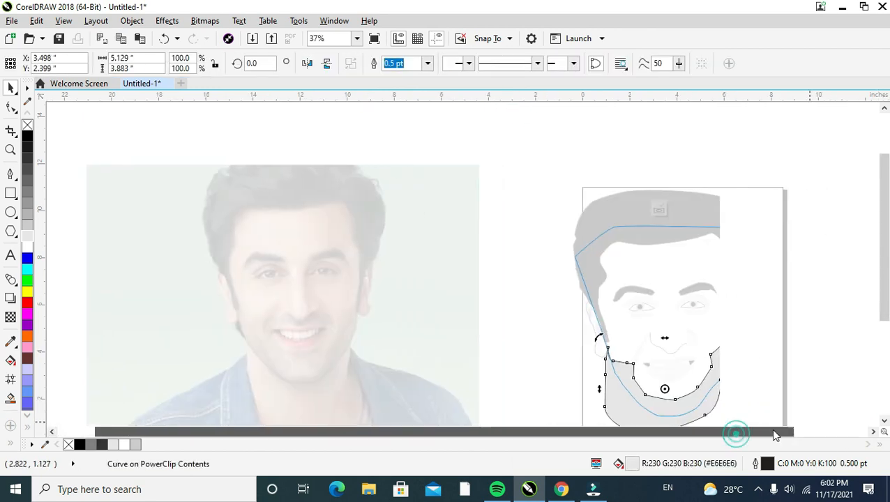
{"action": "left_click", "coordinate": [773, 396]}
{"action": "scroll", "coordinate": [760, 385], "scroll_direction": "down", "scroll_amount": 1}
{"action": "left_click", "coordinate": [708, 421], "text": "ctrl"}
{"action": "scroll", "coordinate": [749, 386], "scroll_direction": "up", "scroll_amount": 1}
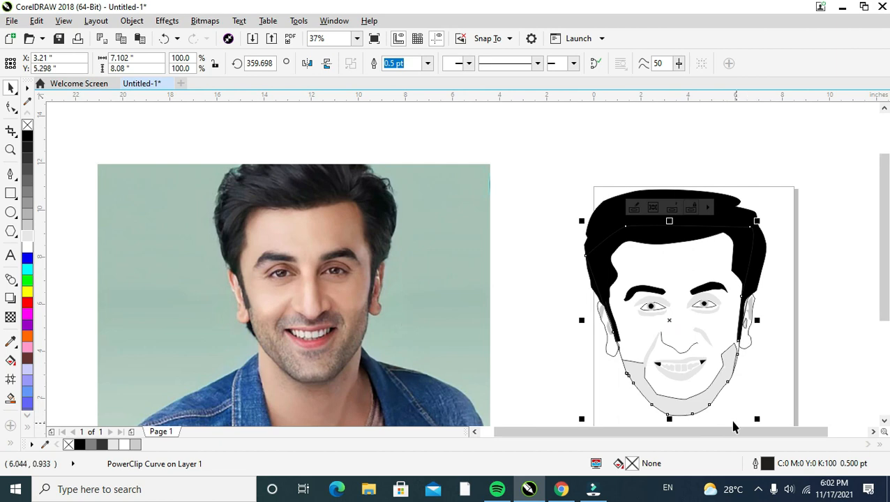
Step: Set the clipped beard shape's outline width to None, finish editing the PowerClip and deselect it
{"action": "double_click", "coordinate": [709, 401]}
{"action": "left_click", "coordinate": [429, 67]}
{"action": "left_click", "coordinate": [410, 78]}
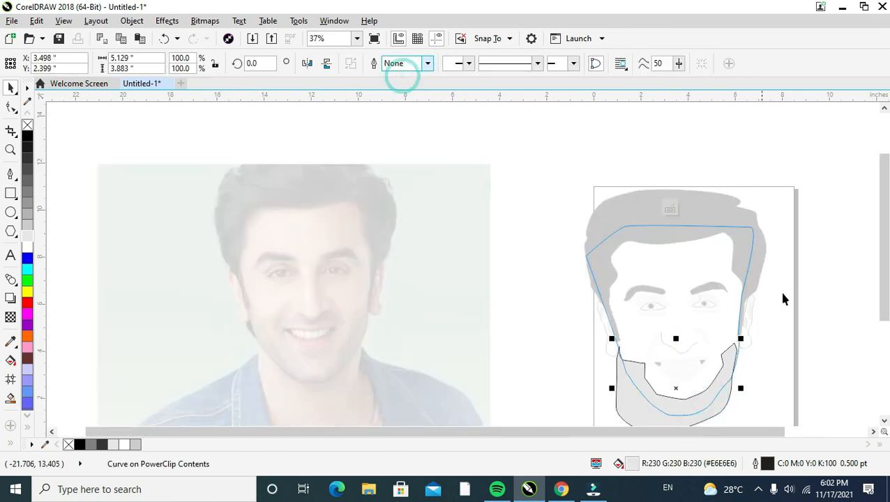
{"action": "left_click", "coordinate": [784, 297]}
{"action": "scroll", "coordinate": [701, 382], "scroll_direction": "down", "scroll_amount": 1}
{"action": "left_click", "coordinate": [691, 420]}
{"action": "scroll", "coordinate": [697, 394], "scroll_direction": "up", "scroll_amount": 1}
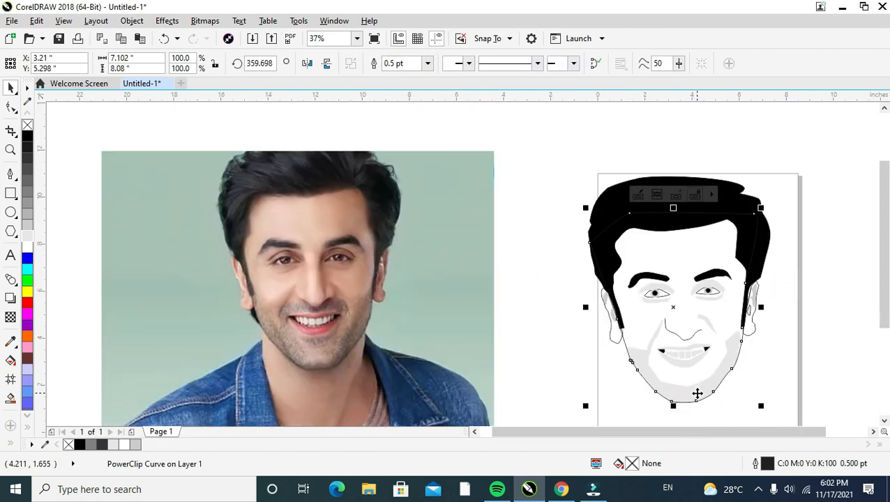
{"action": "left_click", "coordinate": [698, 392]}
{"action": "left_click", "coordinate": [772, 382]}
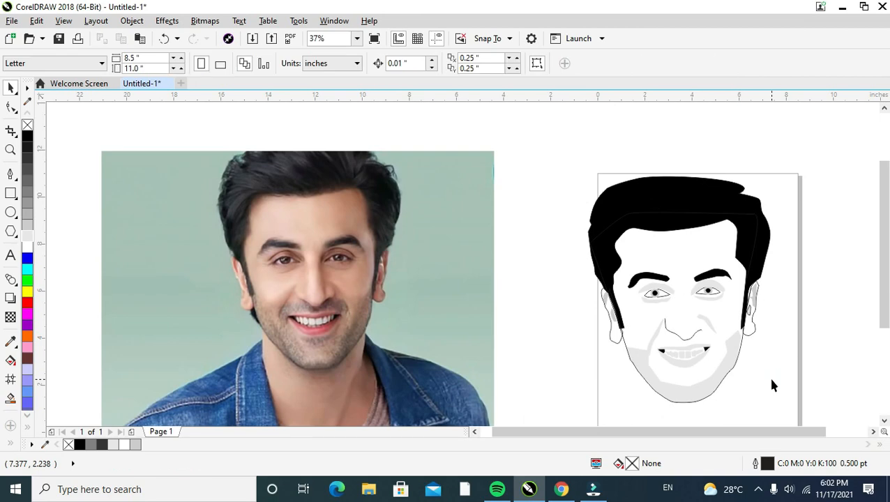
Step: Smooth the lower part of the nose line by removing surplus nodes
{"action": "scroll", "coordinate": [703, 346], "scroll_direction": "up", "scroll_amount": 2}
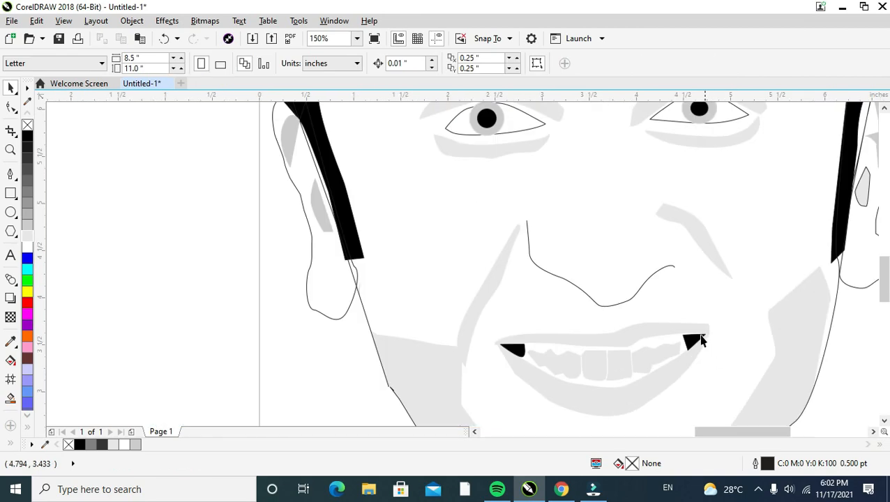
{"action": "left_click", "coordinate": [647, 279]}
{"action": "left_click", "coordinate": [12, 109]}
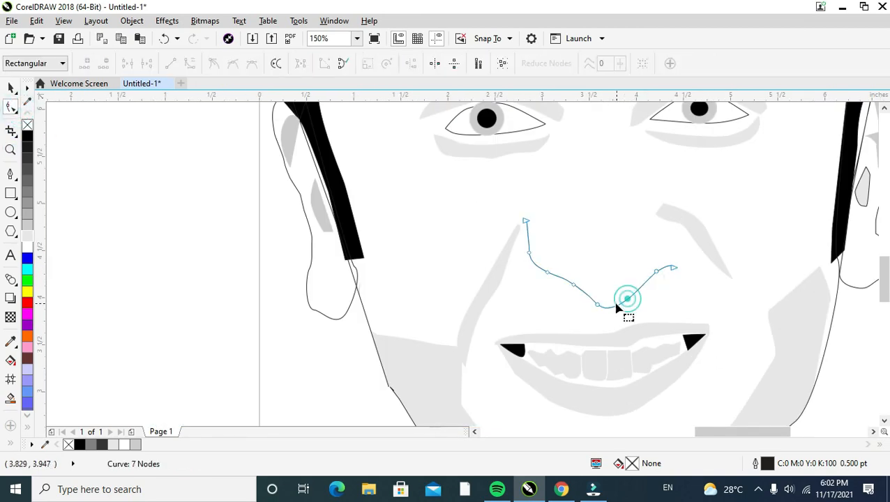
{"action": "key", "text": "ctrl+z"}
{"action": "double_click", "coordinate": [571, 284]}
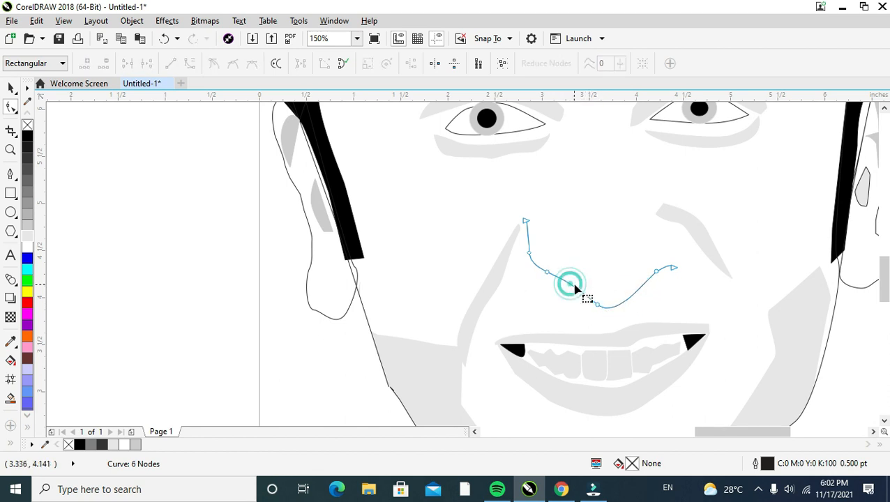
{"action": "left_click", "coordinate": [672, 268]}
{"action": "left_click", "coordinate": [698, 241]}
{"action": "scroll", "coordinate": [781, 264], "scroll_direction": "down", "scroll_amount": 1}
Step: Reopen the face PowerClip contents and raise the beard's upper end nodes toward both sideburns
{"action": "left_click", "coordinate": [803, 288]}
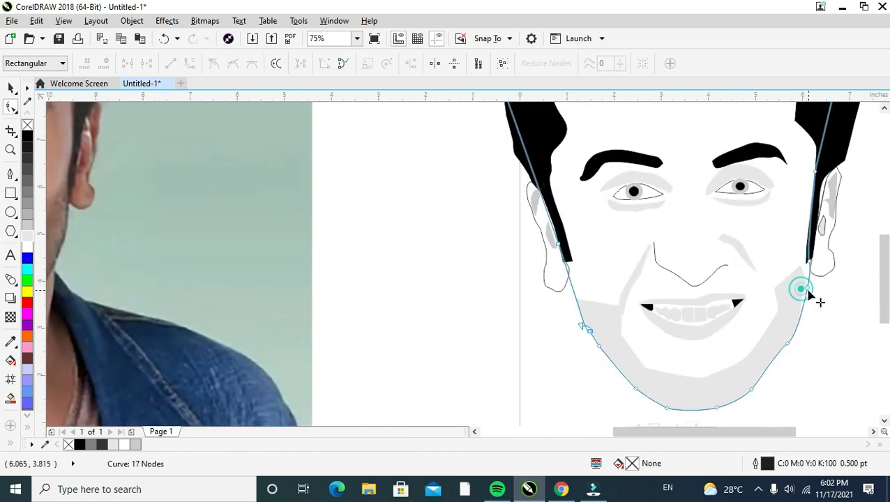
{"action": "scroll", "coordinate": [807, 289], "scroll_direction": "up", "scroll_amount": 1}
{"action": "left_click", "coordinate": [10, 88]}
{"action": "double_click", "coordinate": [770, 326]}
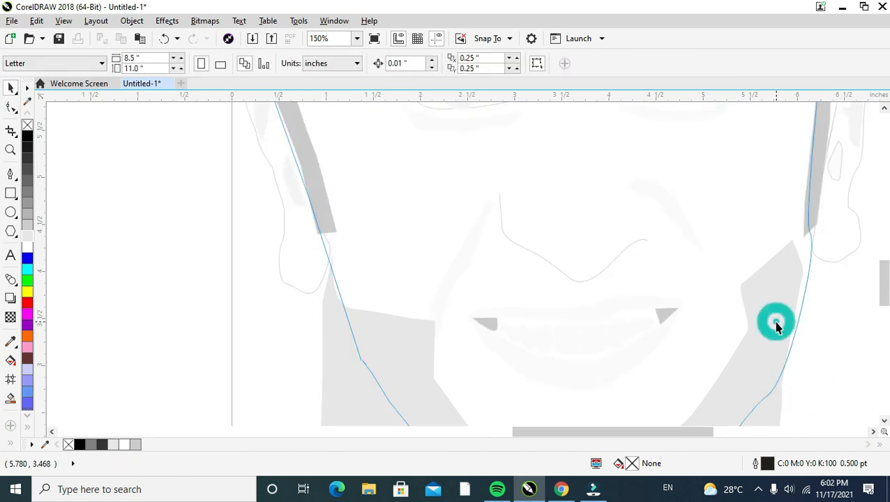
{"action": "left_click", "coordinate": [775, 323]}
{"action": "left_click", "coordinate": [14, 111]}
{"action": "left_click", "coordinate": [801, 274]}
{"action": "left_click", "coordinate": [14, 107]}
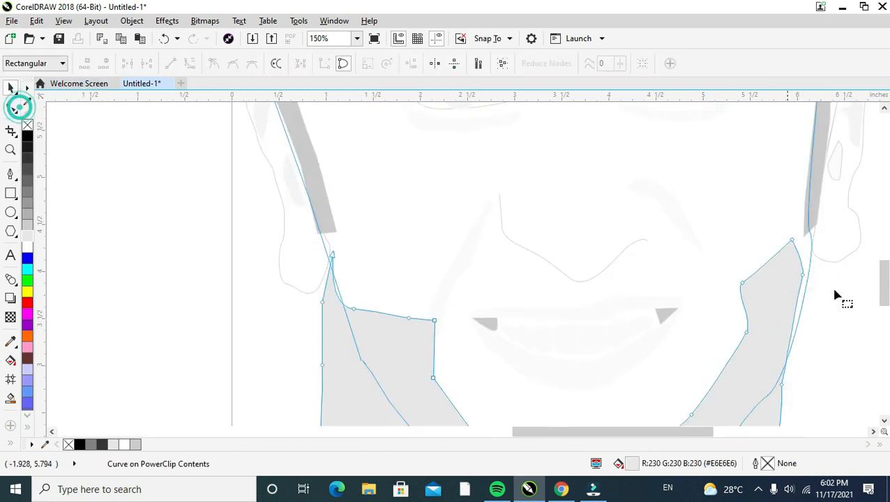
{"action": "left_click_drag", "start_coordinate": [803, 275], "coordinate": [821, 225]}
{"action": "left_click_drag", "start_coordinate": [333, 257], "coordinate": [333, 249]}
Step: Shift the beard shape slightly upward and pull its outer left node up to the bottom of the left sideburn
{"action": "left_click", "coordinate": [11, 88]}
{"action": "left_click_drag", "start_coordinate": [395, 322], "coordinate": [401, 304]}
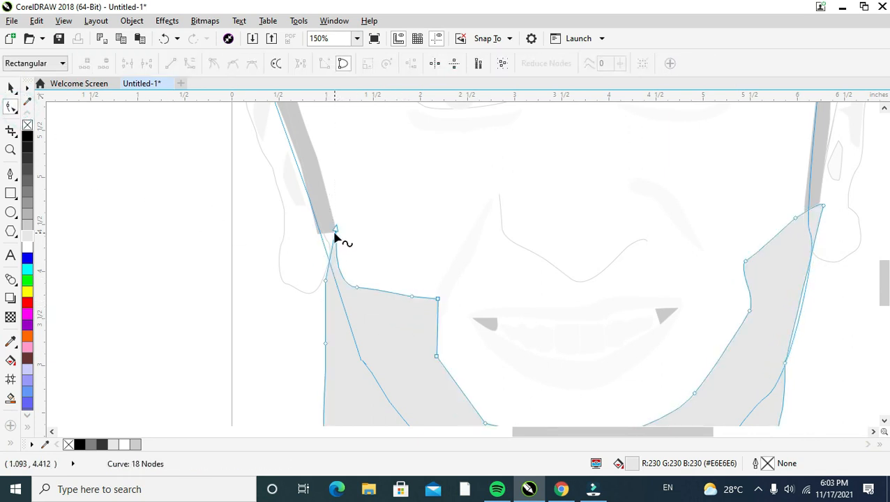
{"action": "left_click_drag", "start_coordinate": [327, 281], "coordinate": [319, 236]}
Step: Undo the last node edit and move the beard's inner node at the right cheek slightly toward the mouth
{"action": "scroll", "coordinate": [429, 297], "scroll_direction": "down", "scroll_amount": 1}
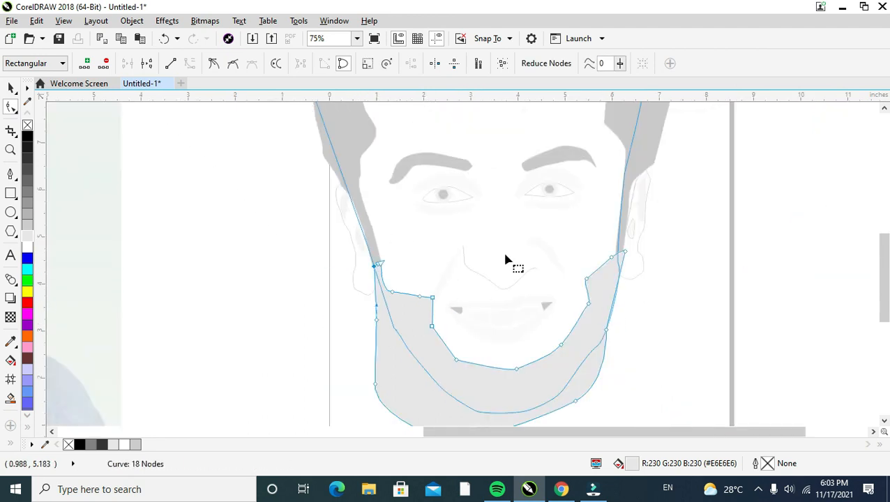
{"action": "scroll", "coordinate": [660, 308], "scroll_direction": "up", "scroll_amount": 1}
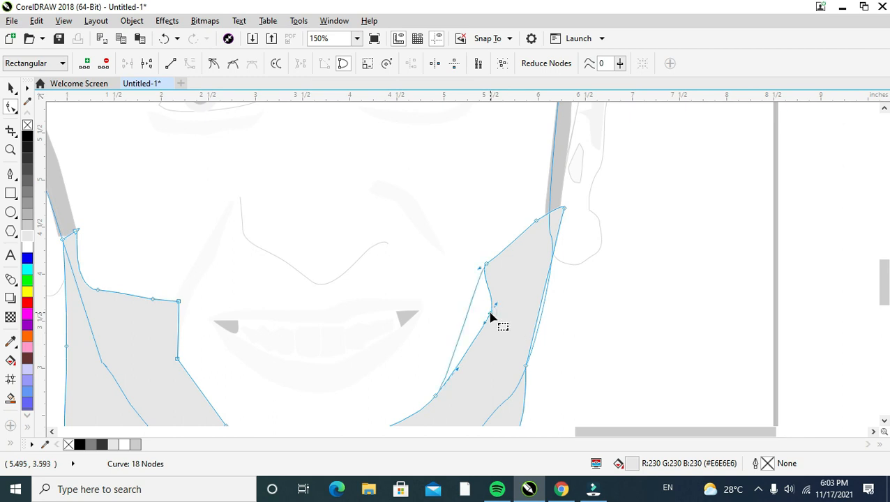
{"action": "key", "text": "ctrl+z"}
{"action": "left_click_drag", "start_coordinate": [491, 313], "coordinate": [477, 318]}
{"action": "scroll", "coordinate": [477, 318], "scroll_direction": "down", "scroll_amount": 1}
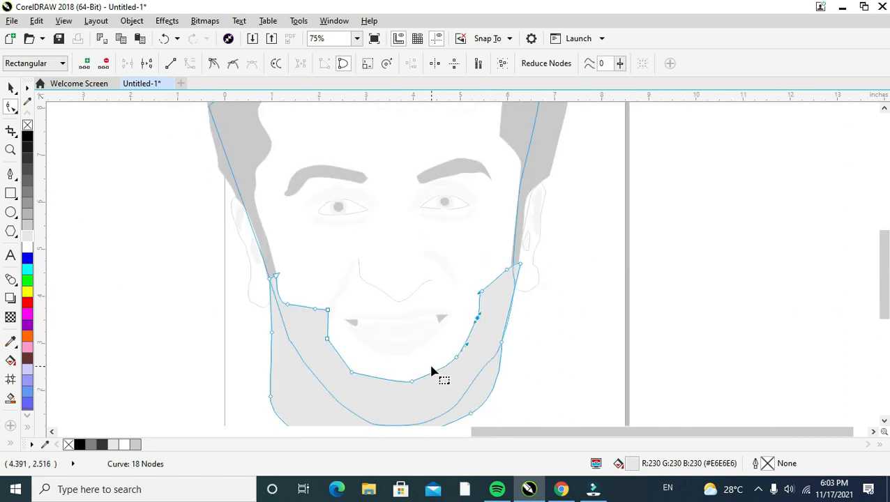
Step: Remove surplus nodes from the beard's inner edge below the mouth and reshape it into a smooth curve
{"action": "scroll", "coordinate": [431, 371], "scroll_direction": "up", "scroll_amount": 1}
{"action": "double_click", "coordinate": [270, 375]}
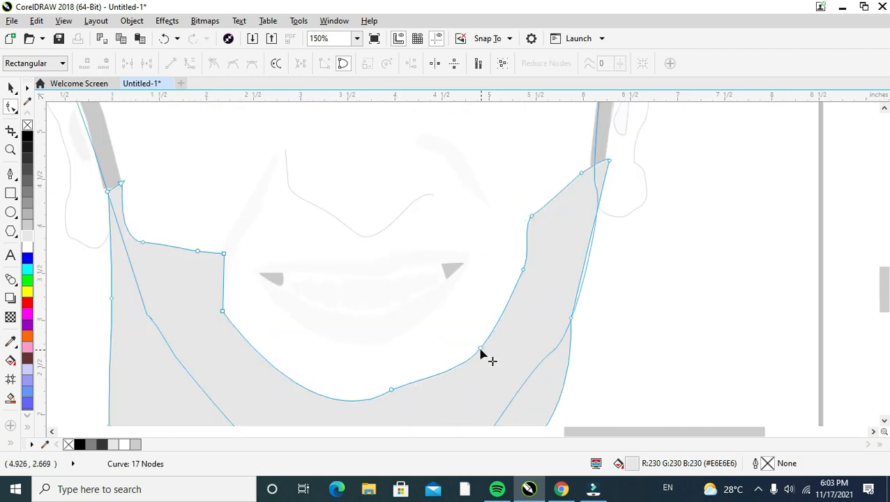
{"action": "double_click", "coordinate": [481, 349]}
{"action": "left_click_drag", "start_coordinate": [392, 390], "coordinate": [409, 386]}
{"action": "left_click", "coordinate": [505, 325]}
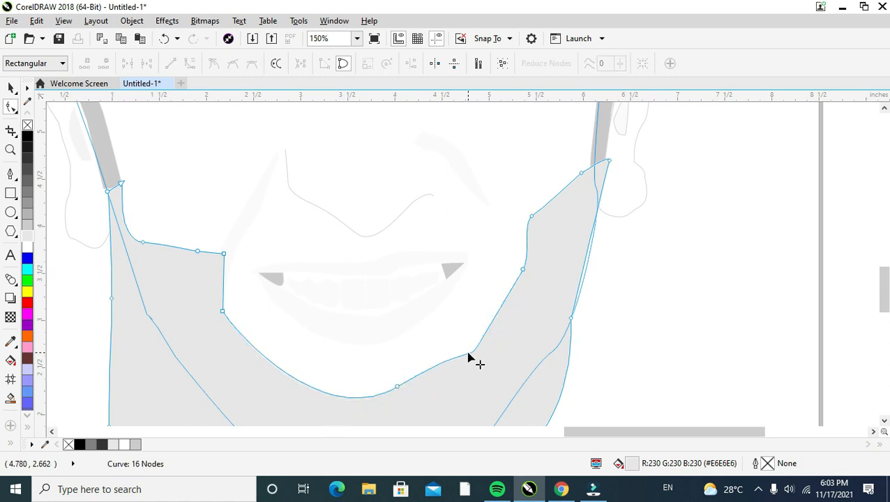
{"action": "left_click", "coordinate": [395, 388]}
{"action": "left_click_drag", "start_coordinate": [333, 424], "coordinate": [326, 388]}
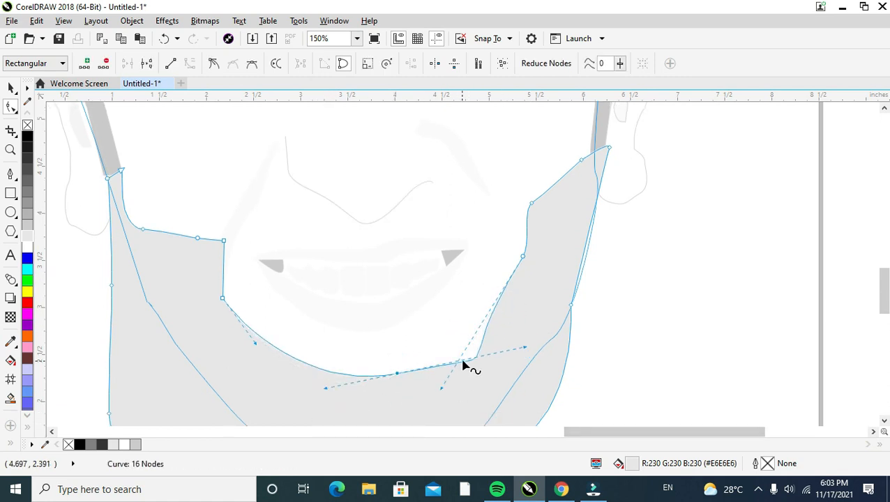
{"action": "left_click", "coordinate": [475, 361]}
{"action": "double_click", "coordinate": [476, 359]}
{"action": "left_click_drag", "start_coordinate": [479, 356], "coordinate": [472, 351]}
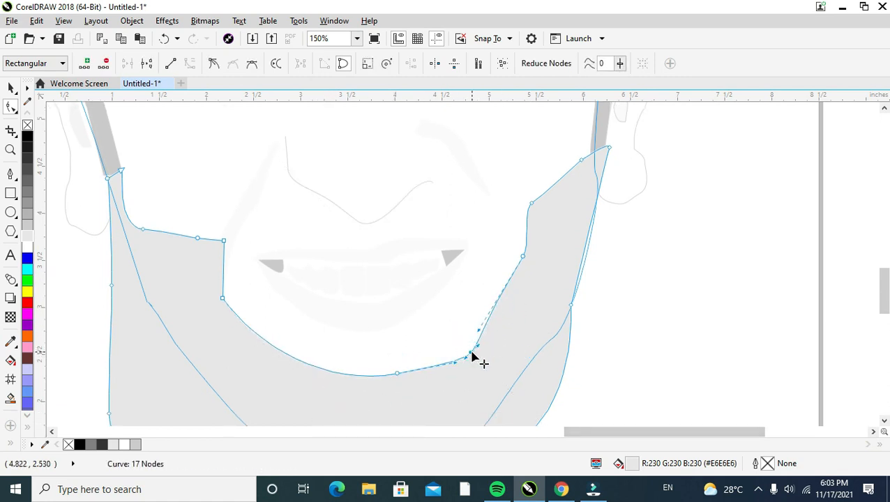
{"action": "double_click", "coordinate": [471, 352]}
Step: Adjust the beard's inner corner node beside the left of the mouth and finish editing the PowerClip
{"action": "scroll", "coordinate": [472, 352], "scroll_direction": "down", "scroll_amount": 1}
{"action": "left_click", "coordinate": [349, 326]}
{"action": "scroll", "coordinate": [359, 324], "scroll_direction": "down", "scroll_amount": 1}
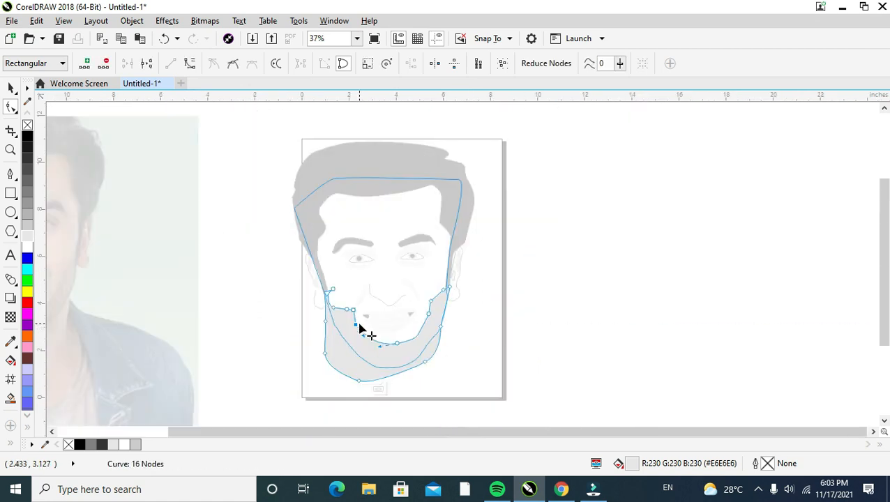
{"action": "left_click", "coordinate": [378, 389]}
{"action": "key", "text": "Escape"}
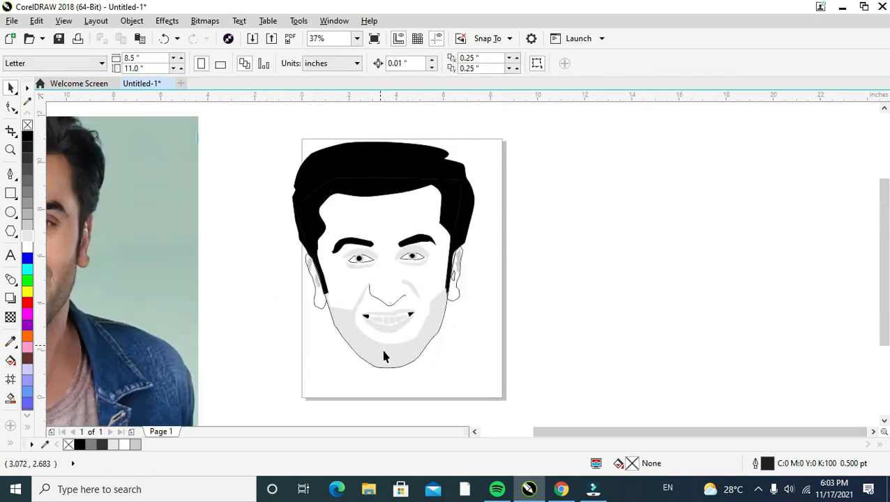
Step: Trace the curved shadow beneath the photo's lower lip as a closed Bézier shape about 2 by 0.87 inches
{"action": "left_click", "coordinate": [469, 430]}
{"action": "left_click", "coordinate": [469, 430]}
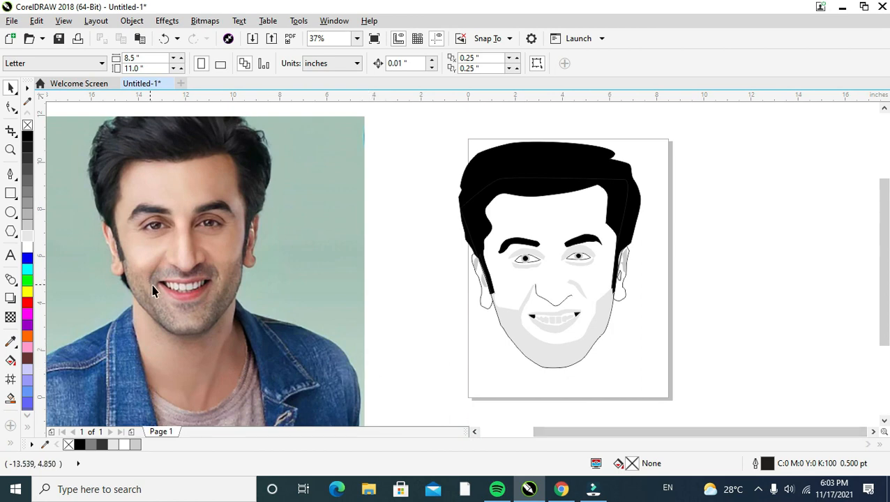
{"action": "scroll", "coordinate": [153, 292], "scroll_direction": "up", "scroll_amount": 1}
{"action": "left_click", "coordinate": [8, 174]}
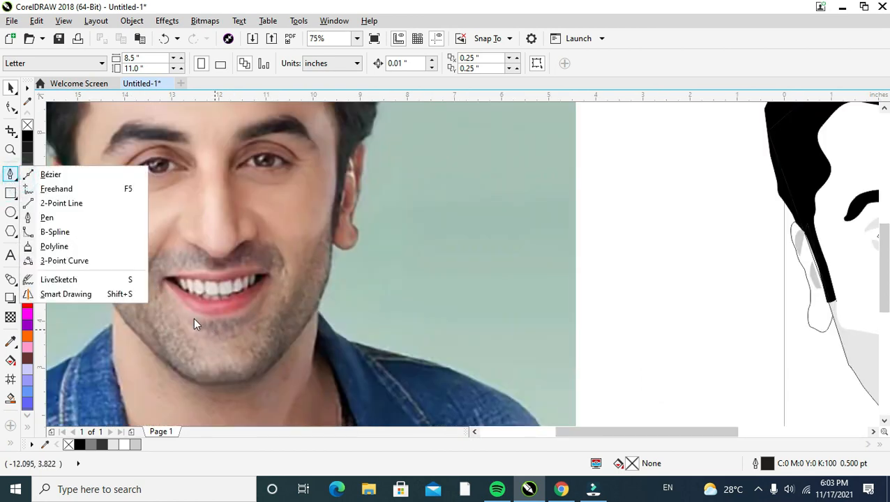
{"action": "left_click", "coordinate": [42, 175]}
{"action": "left_click", "coordinate": [173, 308]}
{"action": "left_click", "coordinate": [209, 321]}
{"action": "mouse_move", "coordinate": [255, 304]}
{"action": "left_mouse_down"}
{"action": "mouse_move", "coordinate": [264, 292]}
{"action": "mouse_move", "coordinate": [259, 313]}
{"action": "left_mouse_up"}
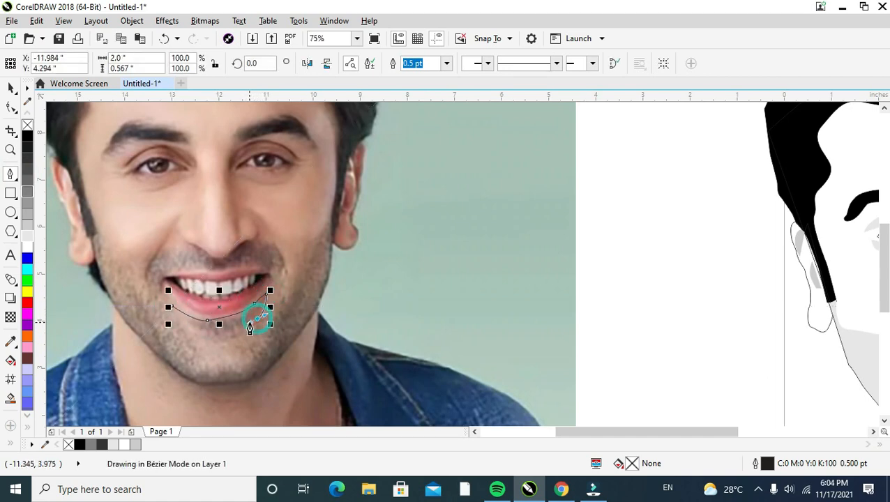
{"action": "left_click", "coordinate": [201, 335]}
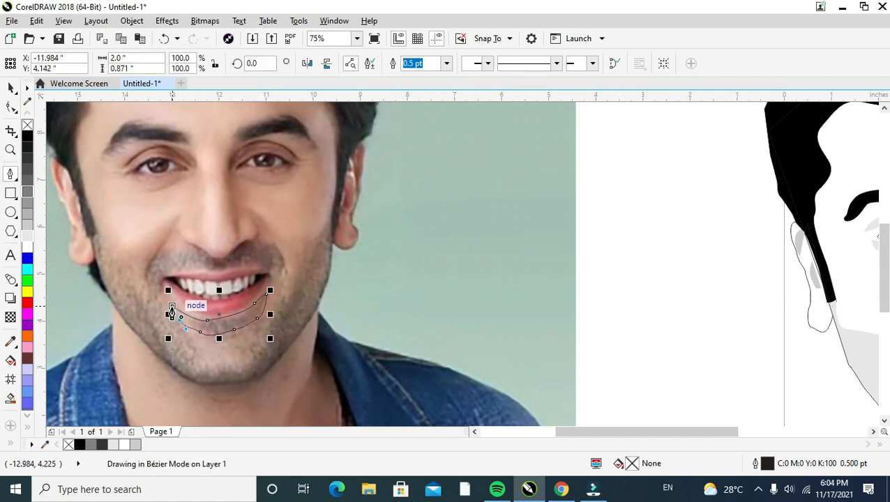
{"action": "left_click", "coordinate": [171, 308]}
Step: Move the traced lip shadow onto the cartoon face beneath the lower lip and colour it grey #CCCCCC
{"action": "double_click", "coordinate": [12, 88]}
{"action": "scroll", "coordinate": [283, 300], "scroll_direction": "down", "scroll_amount": 1}
{"action": "double_click", "coordinate": [259, 315]}
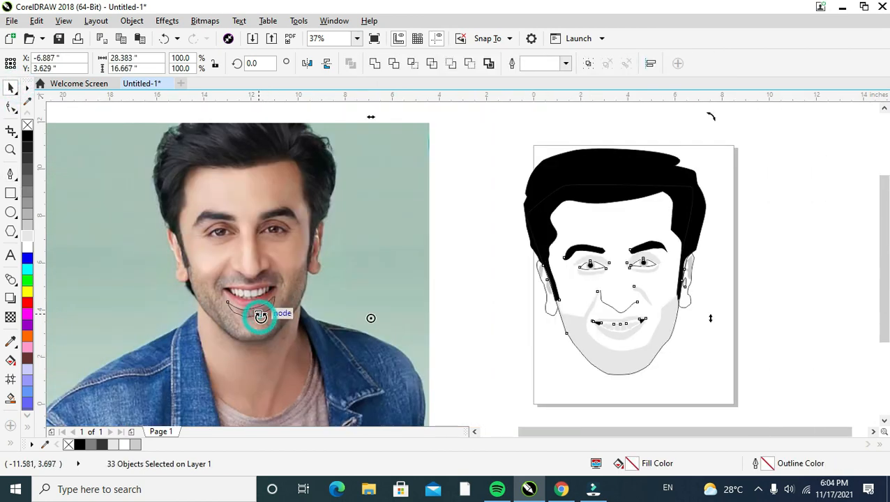
{"action": "left_click", "coordinate": [9, 91]}
{"action": "mouse_move", "coordinate": [255, 308]}
{"action": "left_mouse_down"}
{"action": "mouse_move", "coordinate": [633, 342]}
{"action": "mouse_move", "coordinate": [591, 348]}
{"action": "left_mouse_up"}
{"action": "scroll", "coordinate": [657, 343], "scroll_direction": "up", "scroll_amount": 1}
{"action": "left_click_drag", "start_coordinate": [597, 348], "coordinate": [606, 349]}
{"action": "left_click", "coordinate": [605, 350]}
Step: Remove the surplus nodes along the lower edge of the grey lip shadow to smooth its curve
{"action": "left_click", "coordinate": [11, 108]}
{"action": "double_click", "coordinate": [626, 346]}
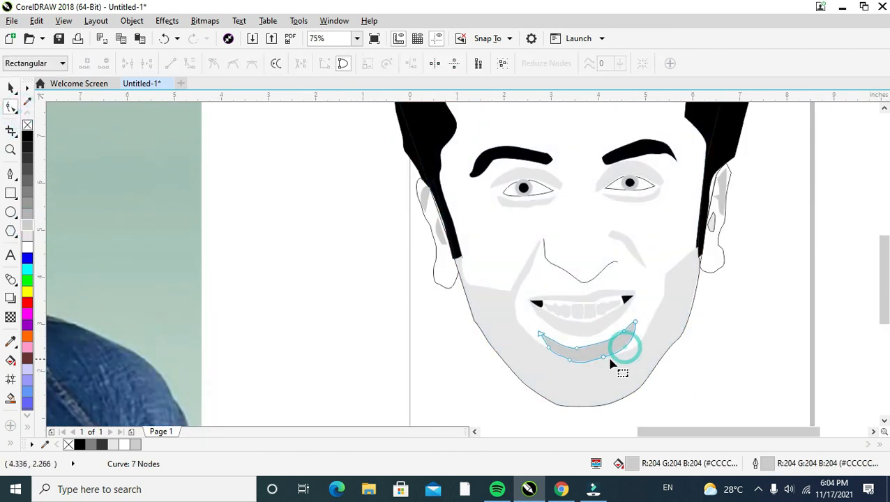
{"action": "double_click", "coordinate": [604, 357]}
{"action": "double_click", "coordinate": [569, 360]}
{"action": "double_click", "coordinate": [549, 347]}
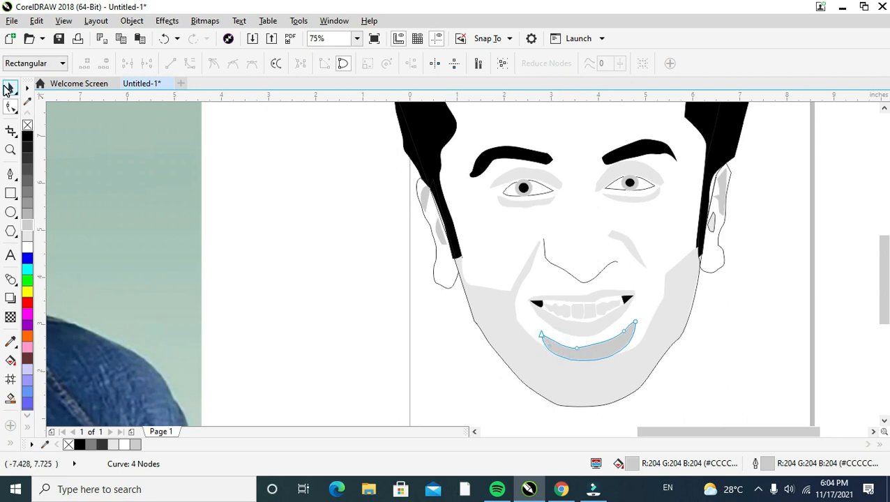
Step: Shift the grey lip shadow slightly upward so that it sits closer beneath the lower lip
{"action": "left_click", "coordinate": [10, 87]}
{"action": "left_click_drag", "start_coordinate": [602, 349], "coordinate": [606, 349]}
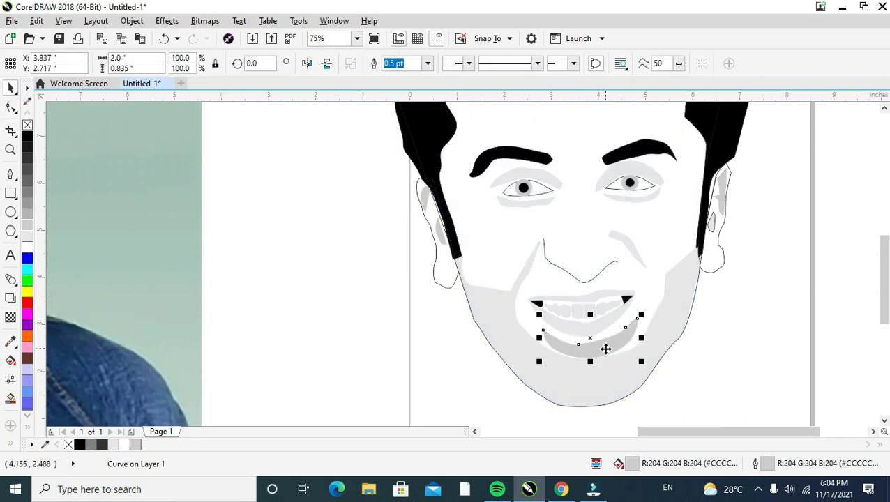
{"action": "key", "text": "Up"}
{"action": "key", "text": "Up"}
{"action": "key", "text": "Up"}
{"action": "key", "text": "Left"}
{"action": "scroll", "coordinate": [605, 349], "scroll_direction": "down", "scroll_amount": 5}
{"action": "scroll", "coordinate": [658, 342], "scroll_direction": "up", "scroll_amount": 3}
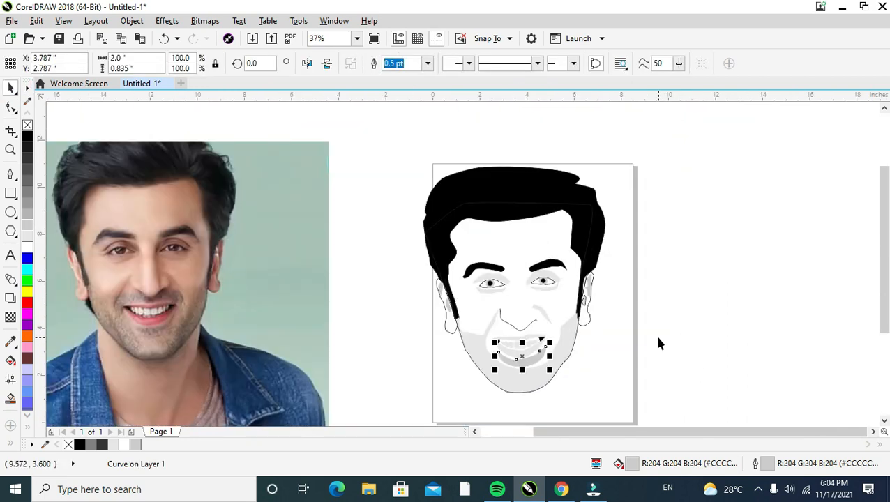
Step: Delete the grey shadow shape beneath the cartoon's lower lip
{"action": "left_click", "coordinate": [658, 342]}
{"action": "left_click", "coordinate": [531, 364]}
{"action": "key", "text": "Escape"}
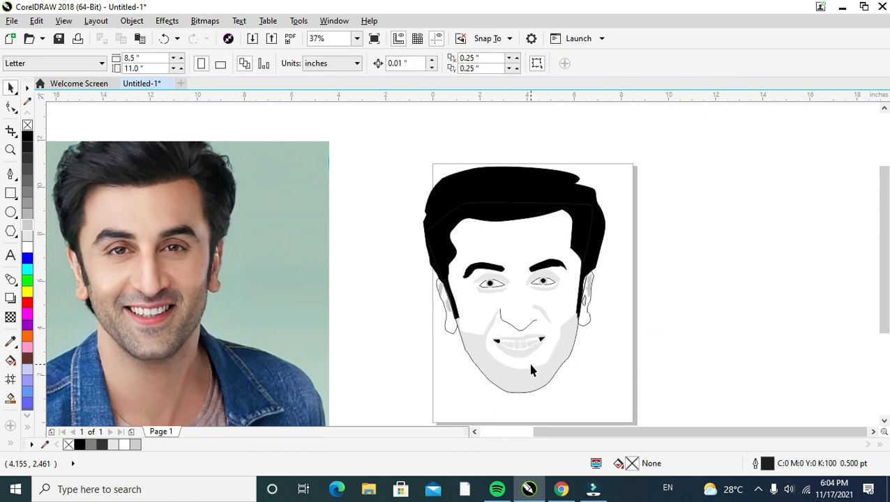
Step: Remove a surplus node from the bottom of each ear outline to simplify the lobes' curves
{"action": "scroll", "coordinate": [485, 325], "scroll_direction": "up", "scroll_amount": 2}
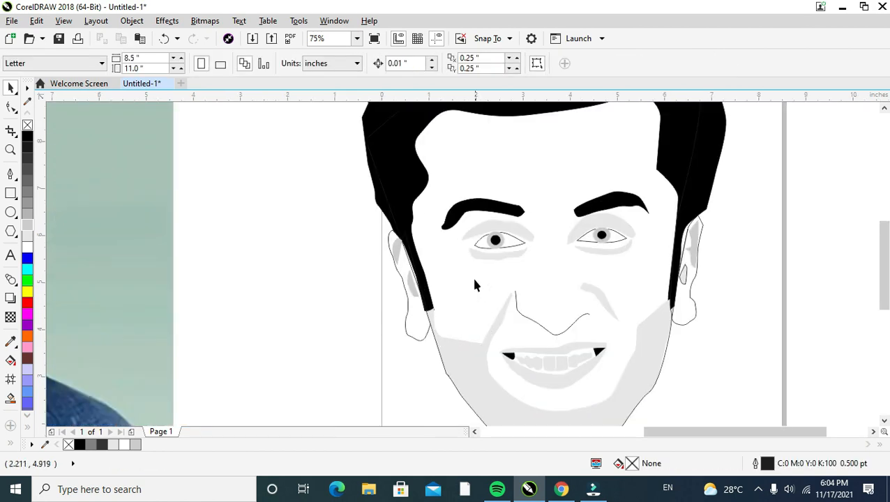
{"action": "scroll", "coordinate": [408, 314], "scroll_direction": "up", "scroll_amount": 2}
{"action": "left_click", "coordinate": [412, 363]}
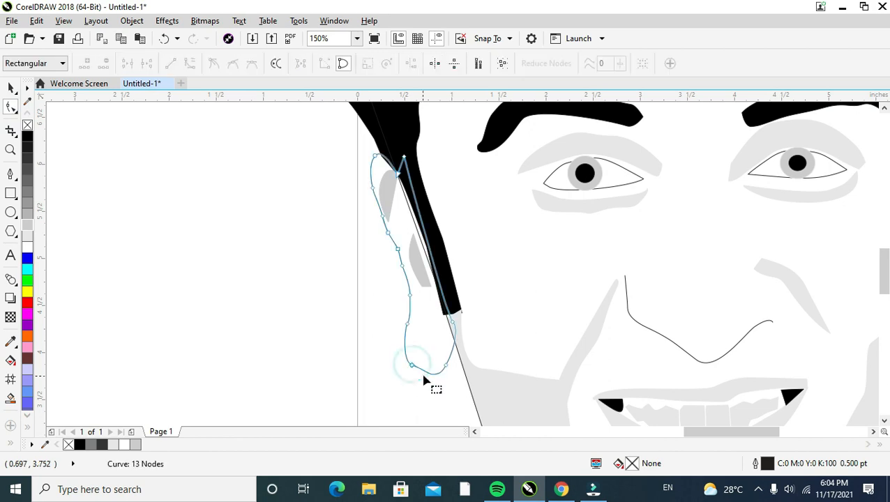
{"action": "scroll", "coordinate": [421, 370], "scroll_direction": "down", "scroll_amount": 2}
{"action": "scroll", "coordinate": [553, 377], "scroll_direction": "up", "scroll_amount": 2}
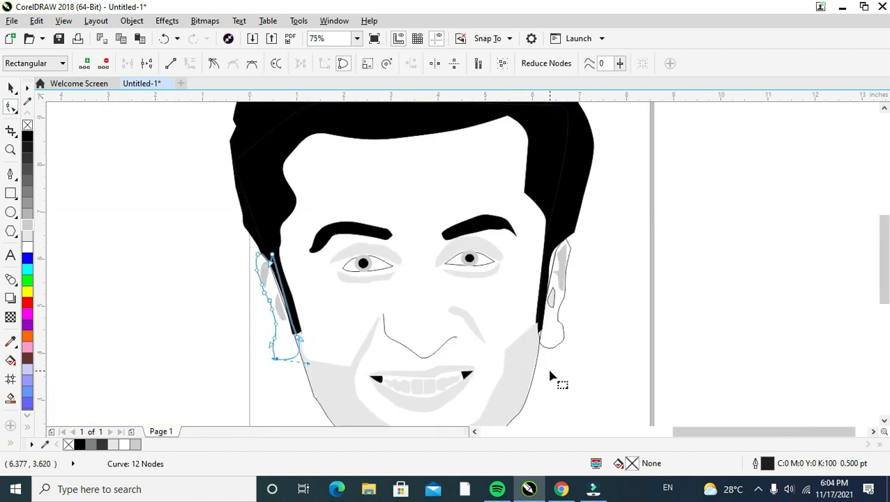
{"action": "left_click", "coordinate": [553, 363]}
{"action": "double_click", "coordinate": [548, 364]}
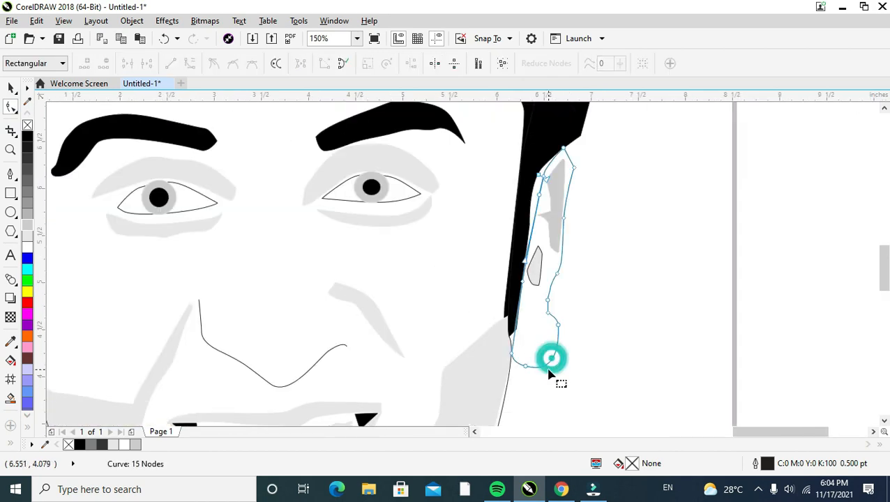
{"action": "scroll", "coordinate": [548, 370], "scroll_direction": "down", "scroll_amount": 2}
{"action": "left_click", "coordinate": [10, 89]}
{"action": "scroll", "coordinate": [241, 258], "scroll_direction": "down", "scroll_amount": 1}
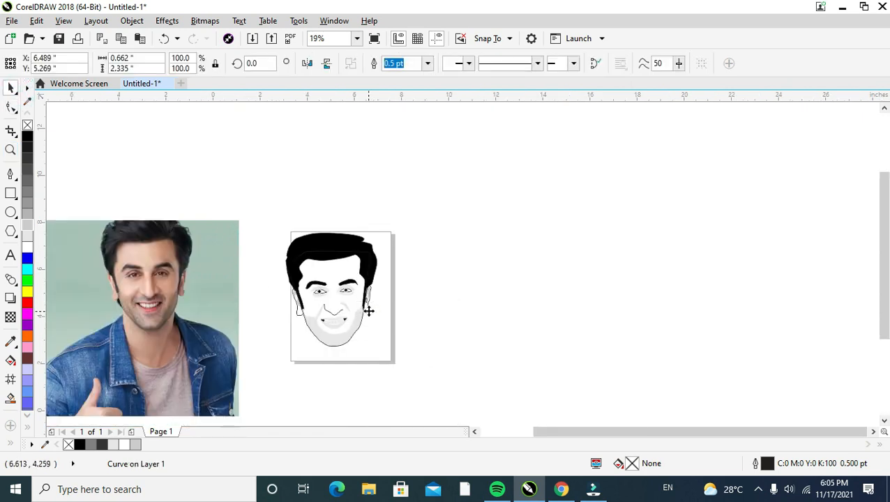
{"action": "scroll", "coordinate": [368, 311], "scroll_direction": "up", "scroll_amount": 1}
{"action": "left_click", "coordinate": [164, 222]}
Step: Enlarge the left eye's black pupil about its centre until it covers most of the grey iris
{"action": "scroll", "coordinate": [237, 254], "scroll_direction": "up", "scroll_amount": 1}
{"action": "left_click", "coordinate": [296, 286]}
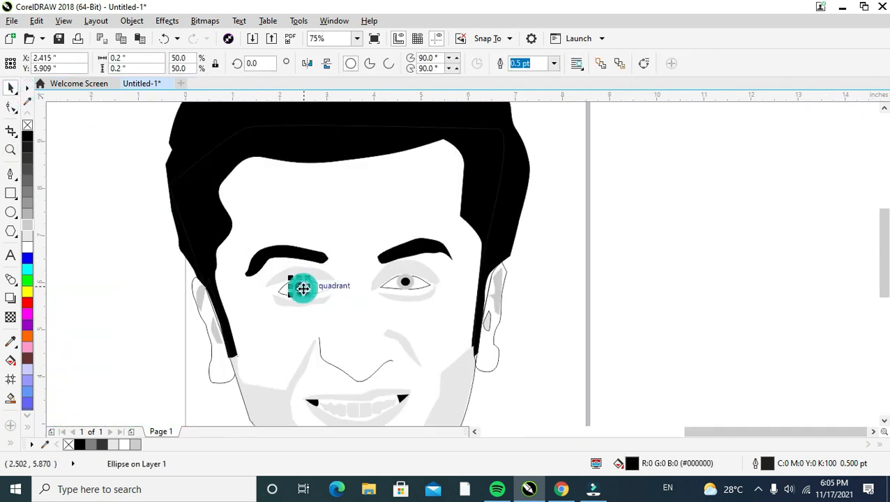
{"action": "scroll", "coordinate": [300, 288], "scroll_direction": "up", "scroll_amount": 1}
{"action": "left_click_drag", "start_coordinate": [310, 271], "coordinate": [302, 288]}
{"action": "scroll", "coordinate": [302, 288], "scroll_direction": "up", "scroll_amount": 2}
{"action": "left_click", "coordinate": [320, 230], "text": "shift"}
{"action": "left_click", "coordinate": [299, 259], "text": "shift"}
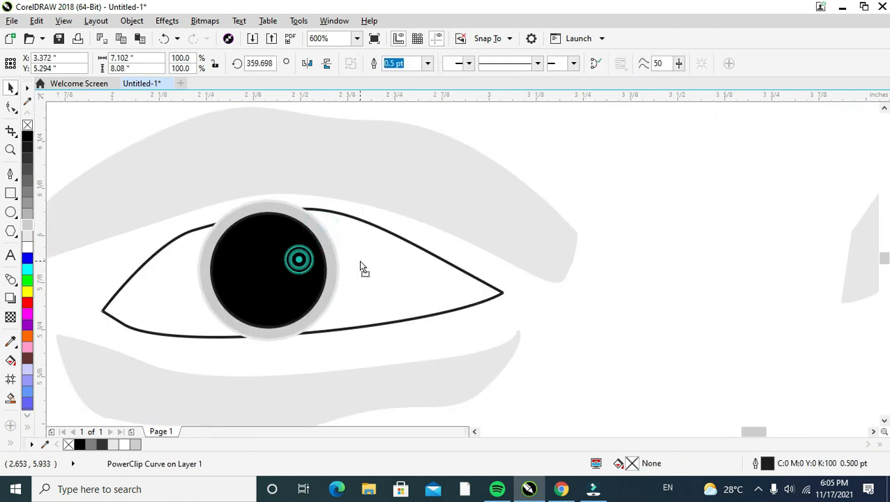
Step: Try filling both eye outlines with light grey #E6E6E6
{"action": "scroll", "coordinate": [344, 284], "scroll_direction": "down", "scroll_amount": 2}
{"action": "left_click", "coordinate": [341, 288]}
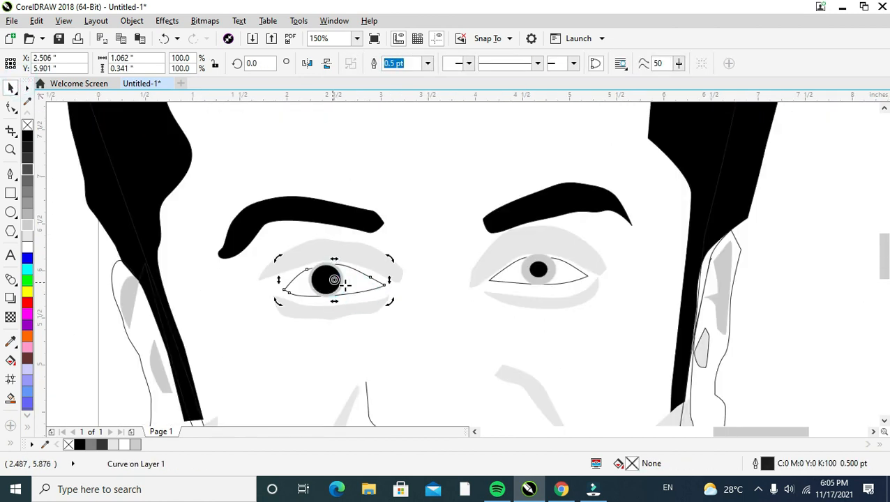
{"action": "left_click", "coordinate": [26, 231]}
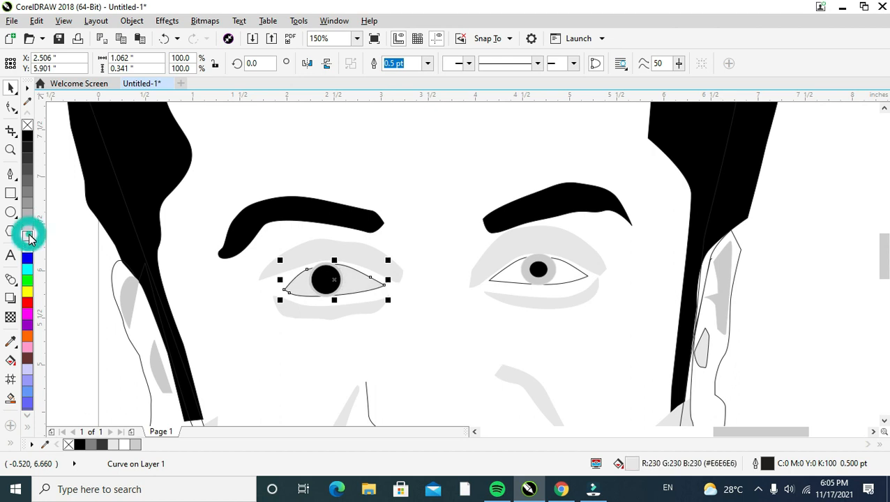
{"action": "left_click", "coordinate": [324, 290]}
{"action": "scroll", "coordinate": [323, 290], "scroll_direction": "up", "scroll_amount": 1}
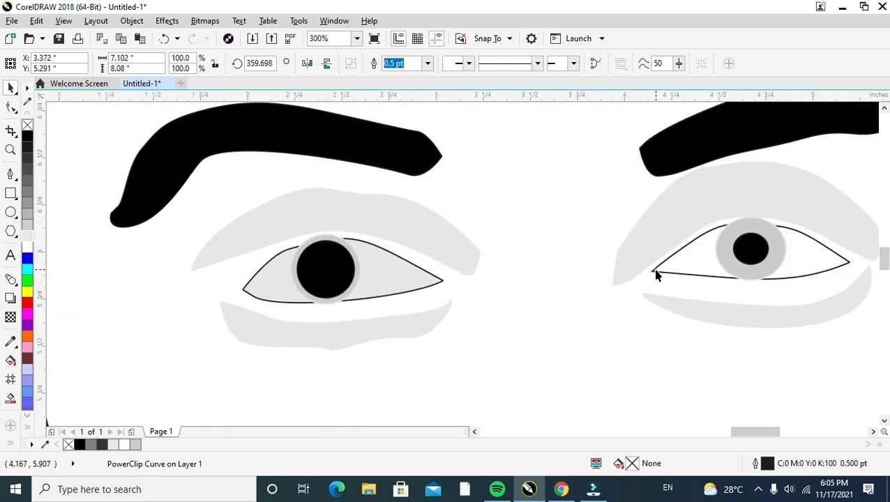
{"action": "left_click", "coordinate": [656, 274]}
{"action": "scroll", "coordinate": [358, 303], "scroll_direction": "down", "scroll_amount": 2}
{"action": "left_click", "coordinate": [616, 308]}
{"action": "scroll", "coordinate": [348, 317], "scroll_direction": "up", "scroll_amount": 1}
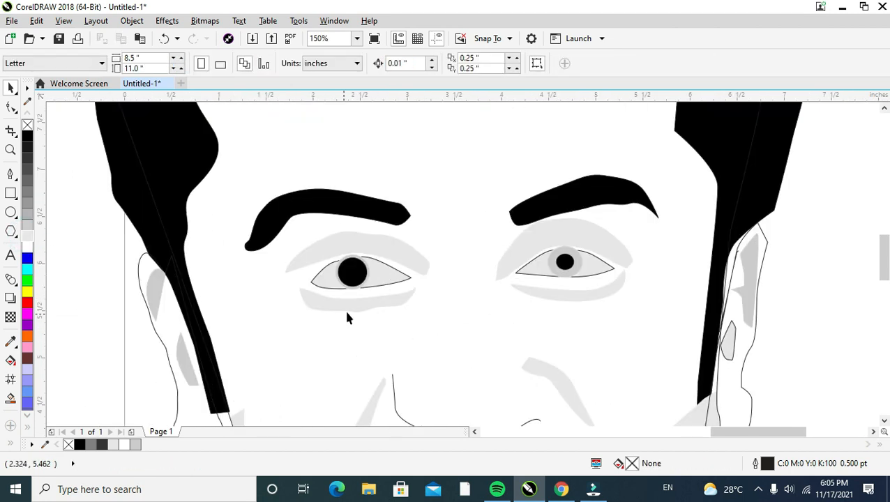
Step: Undo the light grey fills of both eye outlines
{"action": "key", "text": "ctrl+z"}
{"action": "key", "text": "ctrl+z"}
{"action": "key", "text": "ctrl+z"}
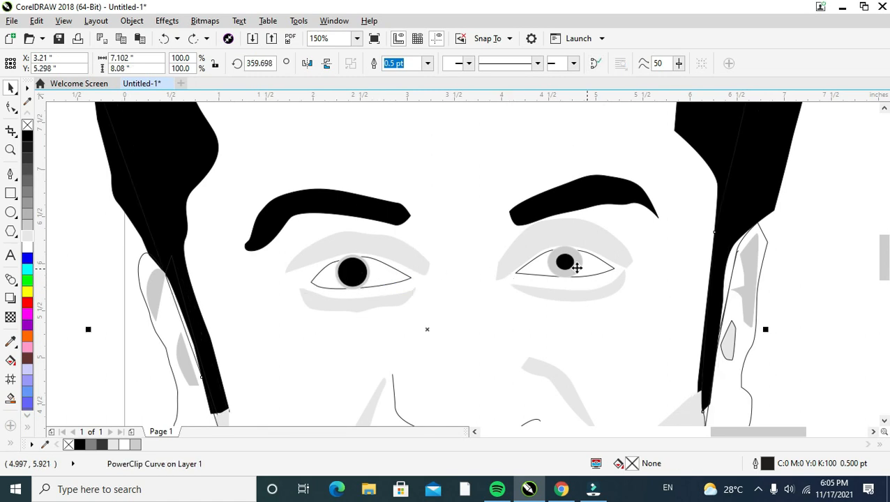
{"action": "left_click", "coordinate": [566, 263]}
{"action": "left_click", "coordinate": [803, 250]}
{"action": "left_click", "coordinate": [566, 264]}
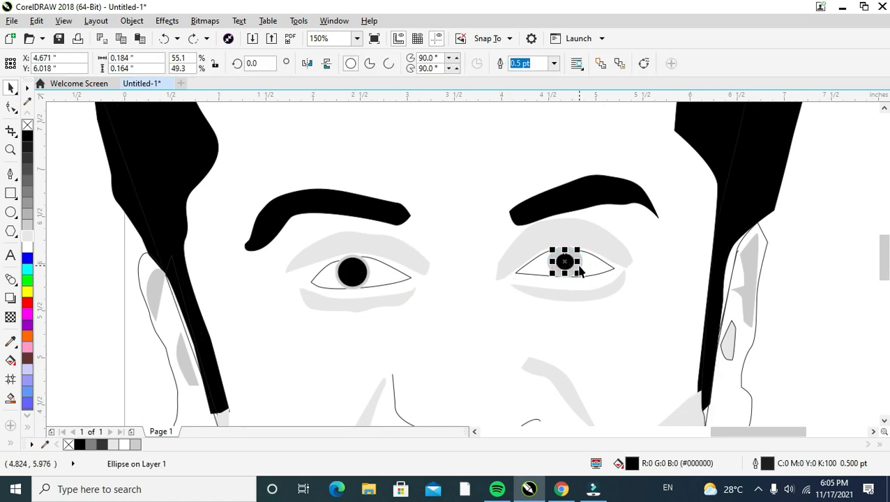
{"action": "left_click", "coordinate": [580, 263]}
{"action": "right_click", "coordinate": [580, 263]}
{"action": "left_click", "coordinate": [614, 104]}
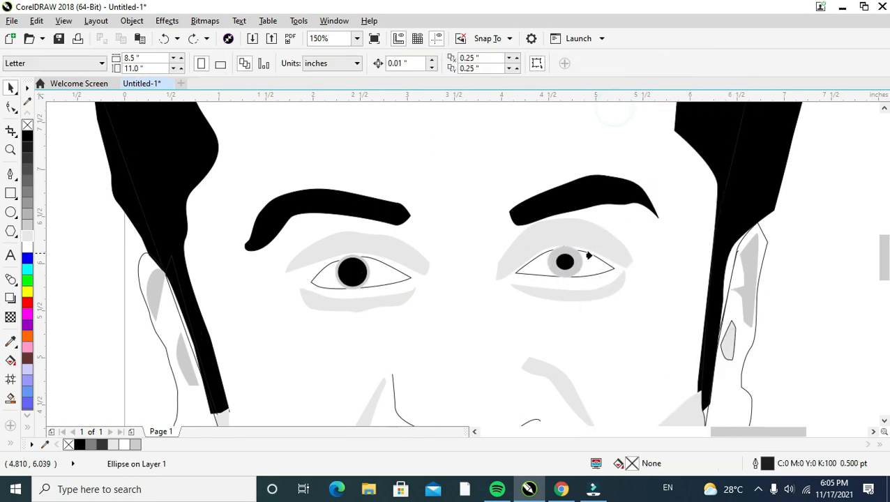
{"action": "left_click", "coordinate": [427, 328]}
{"action": "key", "text": "ctrl+z"}
{"action": "left_click_drag", "start_coordinate": [817, 236], "coordinate": [467, 302]}
{"action": "scroll", "coordinate": [648, 277], "scroll_direction": "down", "scroll_amount": 2}
{"action": "left_click", "coordinate": [755, 260]}
Step: Reduce the height of the left eye's grey iris from above and below to fit the eye outline
{"action": "left_click", "coordinate": [507, 272]}
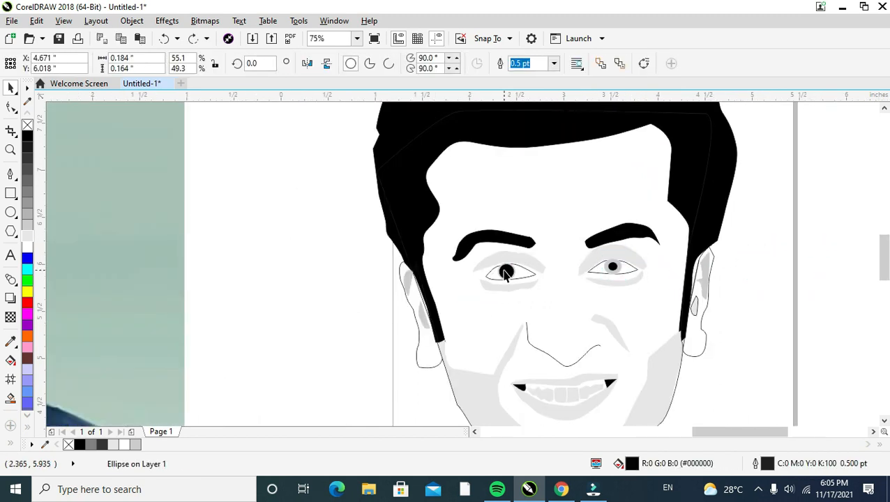
{"action": "scroll", "coordinate": [507, 272], "scroll_direction": "up", "scroll_amount": 4}
{"action": "left_click", "coordinate": [532, 262]}
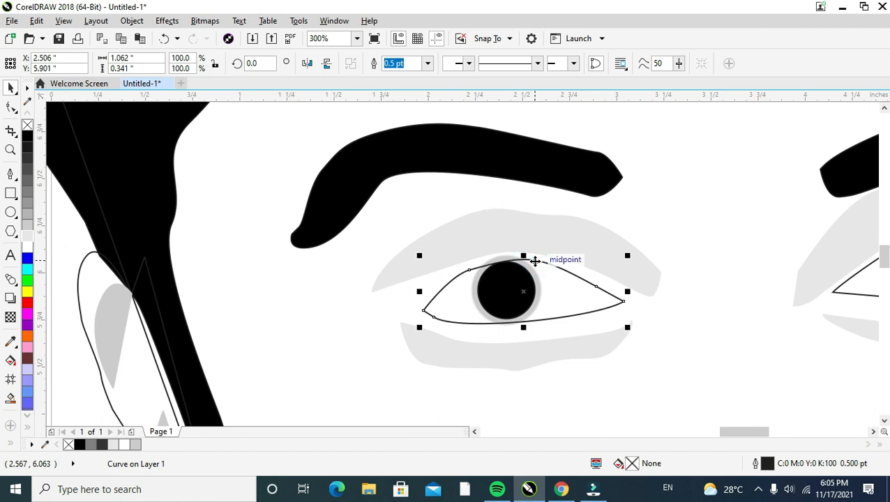
{"action": "left_click", "coordinate": [507, 252]}
{"action": "left_click", "coordinate": [537, 277]}
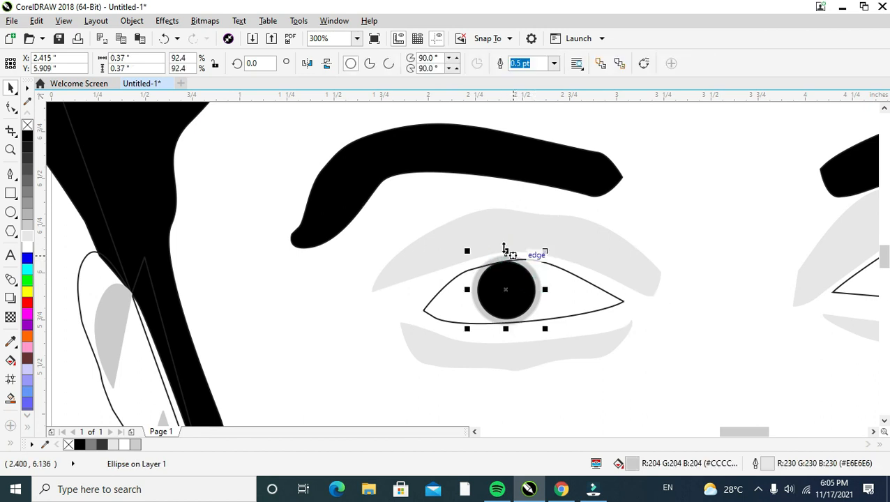
{"action": "left_click_drag", "start_coordinate": [506, 253], "coordinate": [505, 261]}
{"action": "left_click_drag", "start_coordinate": [507, 328], "coordinate": [507, 326]}
{"action": "scroll", "coordinate": [510, 319], "scroll_direction": "down", "scroll_amount": 1}
{"action": "scroll", "coordinate": [755, 300], "scroll_direction": "up", "scroll_amount": 1}
Step: Lower the upper edge of the right eye's grey iris to fit the eye outline
{"action": "left_click", "coordinate": [687, 267]}
{"action": "left_click_drag", "start_coordinate": [688, 256], "coordinate": [687, 261]}
{"action": "left_click", "coordinate": [725, 267]}
{"action": "left_click", "coordinate": [720, 289]}
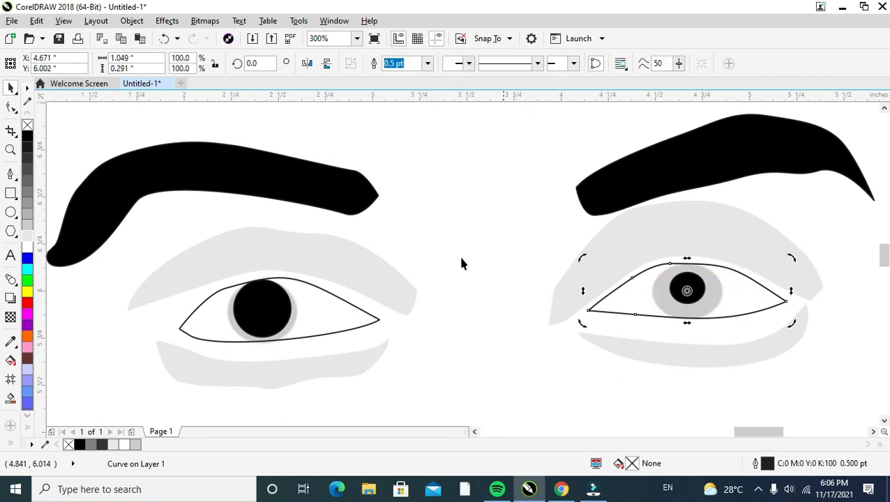
Step: Enlarge the right eye's black pupil to about 0.3 by 0.27 inches, keeping it over the grey iris
{"action": "left_click", "coordinate": [709, 299]}
{"action": "left_click", "coordinate": [699, 295]}
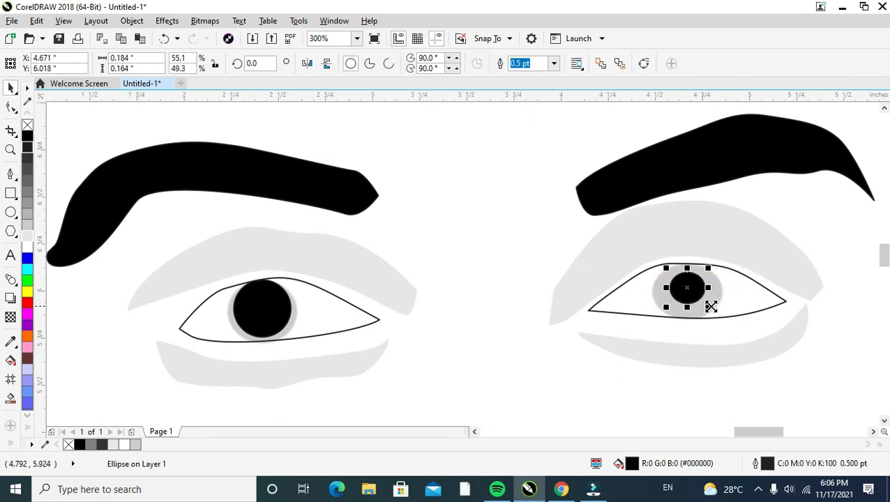
{"action": "left_click_drag", "start_coordinate": [708, 304], "coordinate": [655, 318]}
{"action": "left_click", "coordinate": [688, 298]}
{"action": "key", "text": "ctrl+z"}
{"action": "left_click", "coordinate": [689, 289]}
{"action": "left_click", "coordinate": [703, 287]}
{"action": "left_click", "coordinate": [707, 288]}
{"action": "left_click", "coordinate": [681, 304]}
{"action": "scroll", "coordinate": [698, 304], "scroll_direction": "down", "scroll_amount": 1}
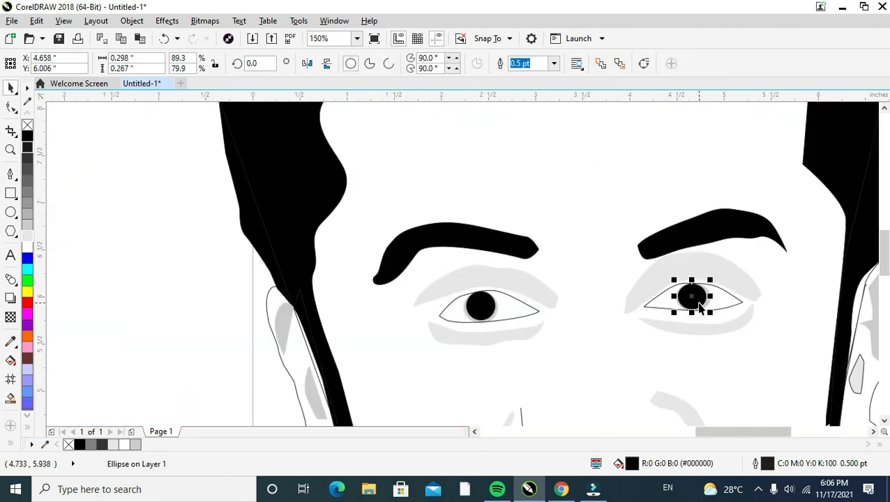
Step: Examine the resized pupils and irises up close and compare the whole cartoon face with the photo
{"action": "left_click", "coordinate": [663, 328]}
{"action": "scroll", "coordinate": [663, 328], "scroll_direction": "down", "scroll_amount": 2}
{"action": "left_click", "coordinate": [737, 361]}
{"action": "scroll", "coordinate": [676, 311], "scroll_direction": "up", "scroll_amount": 2}
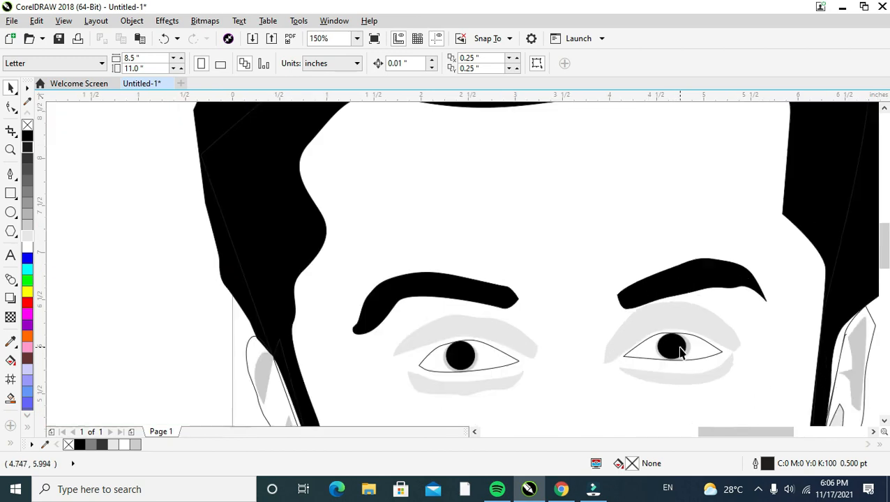
{"action": "left_click", "coordinate": [681, 346]}
{"action": "scroll", "coordinate": [680, 349], "scroll_direction": "up", "scroll_amount": 1}
{"action": "scroll", "coordinate": [679, 349], "scroll_direction": "down", "scroll_amount": 2}
{"action": "scroll", "coordinate": [679, 349], "scroll_direction": "down", "scroll_amount": 2}
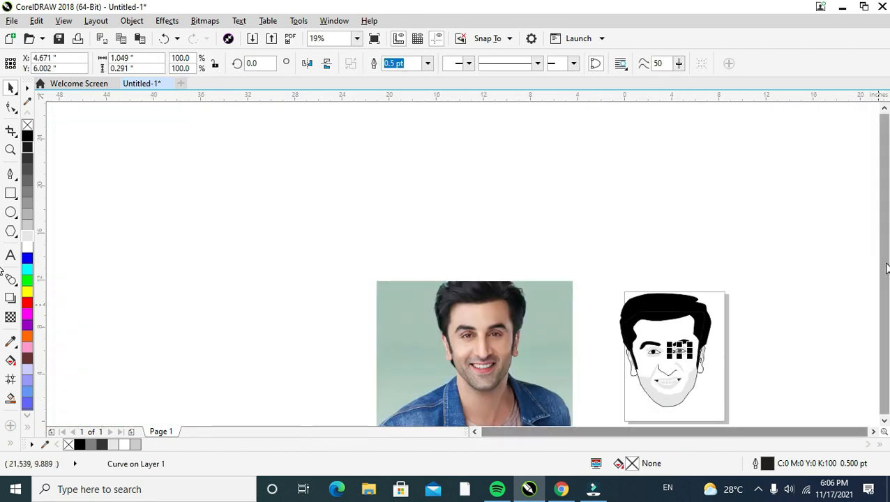
{"action": "left_click", "coordinate": [825, 344]}
{"action": "scroll", "coordinate": [684, 432], "scroll_direction": "up", "scroll_amount": 1}
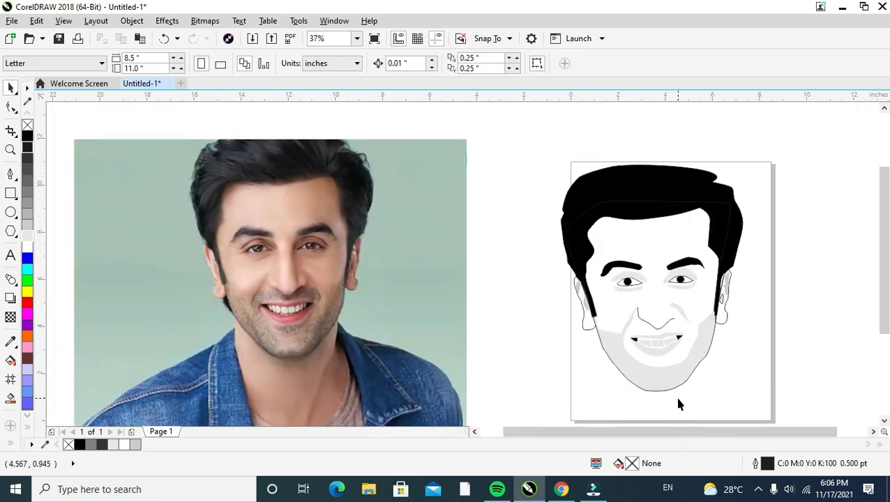